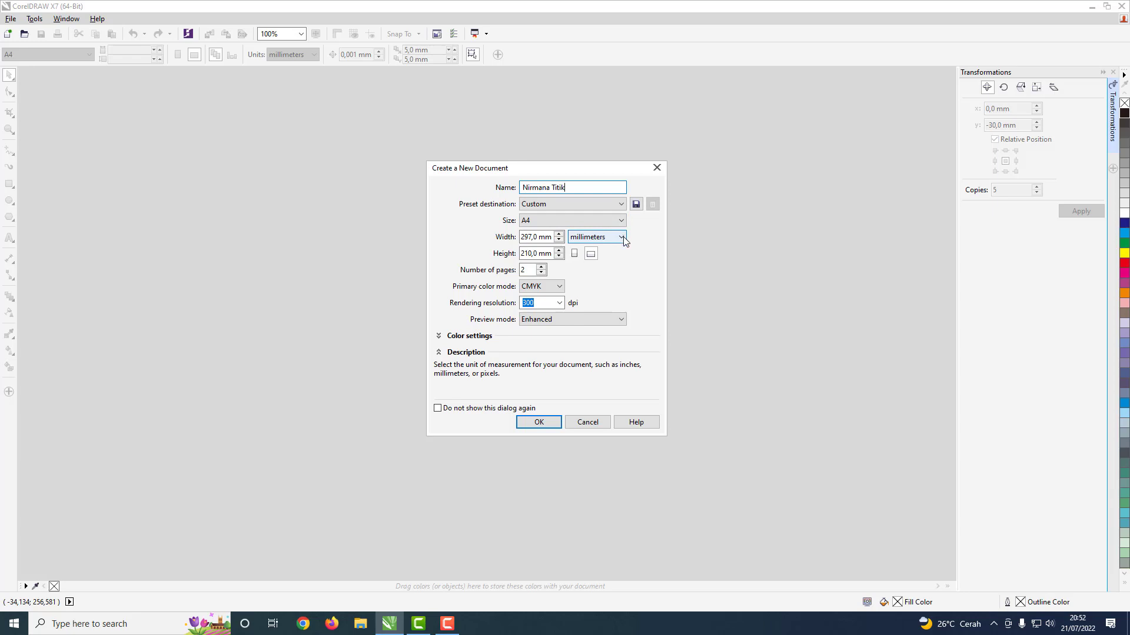
- Set the new document's units to centimeters and its number of pages to 3, and create the document
{"action": "left_click", "coordinate": [613, 238]}
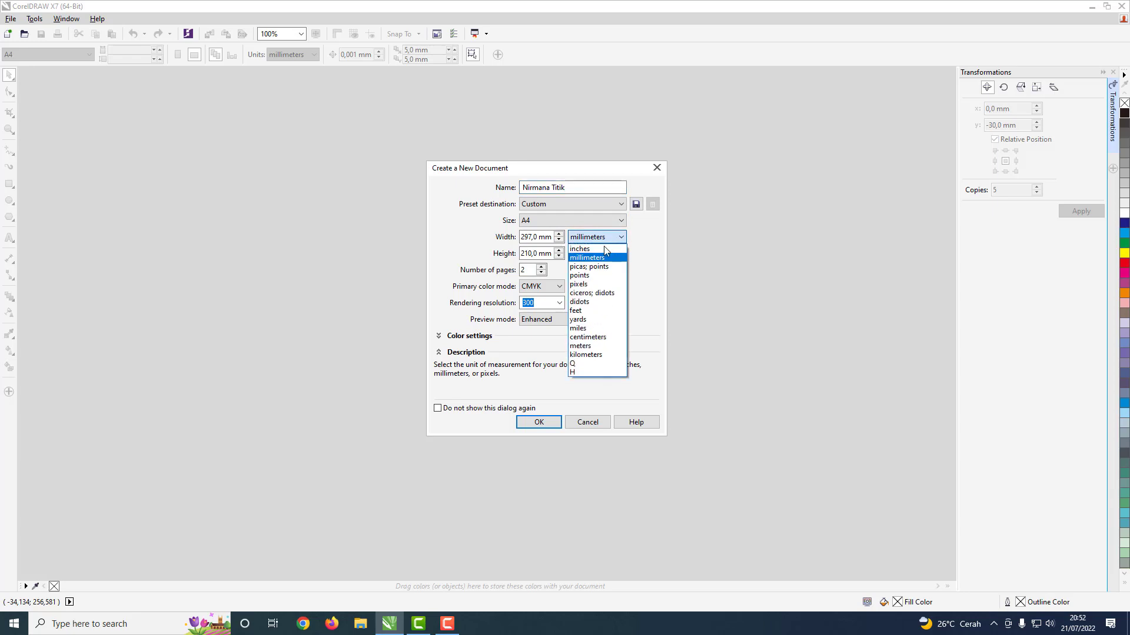
{"action": "left_click", "coordinate": [587, 337]}
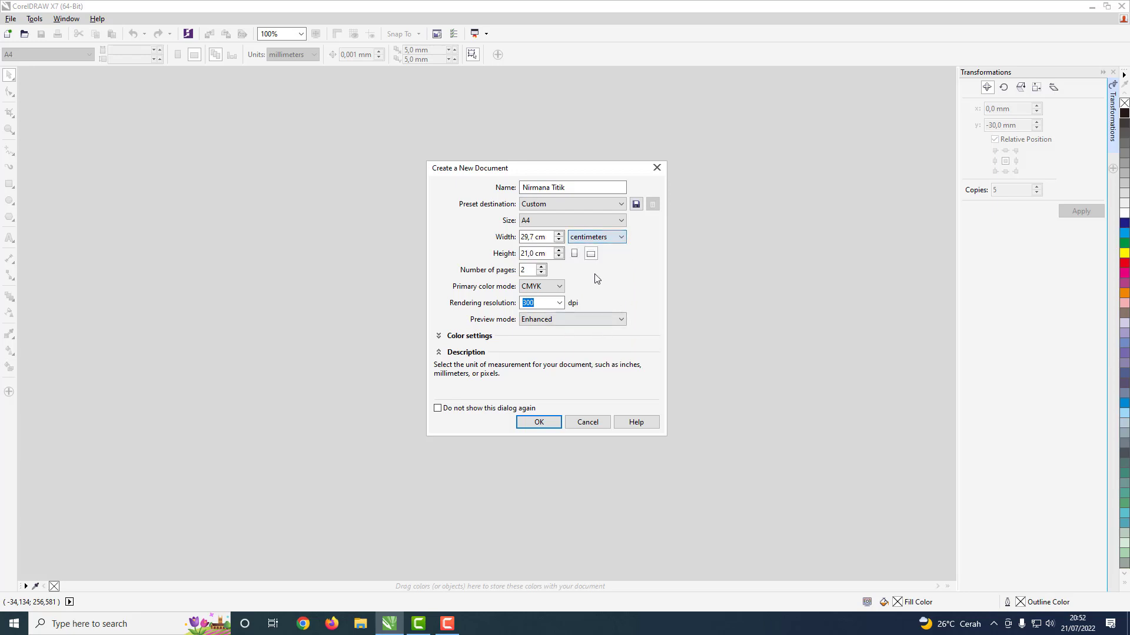
{"action": "left_click", "coordinate": [542, 267]}
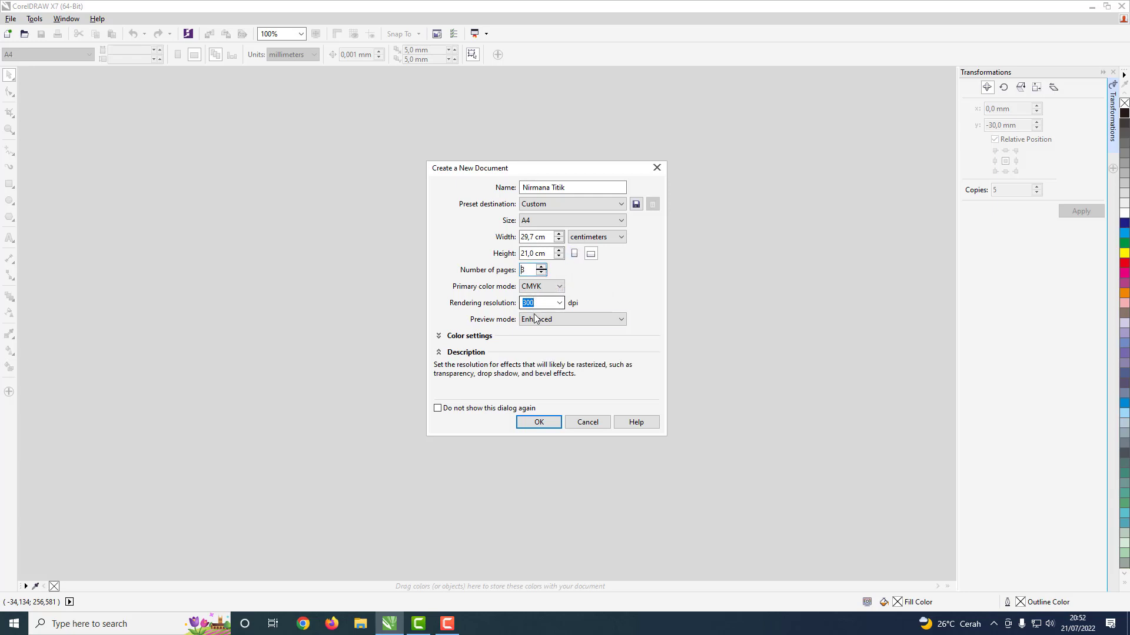
{"action": "left_click", "coordinate": [539, 422]}
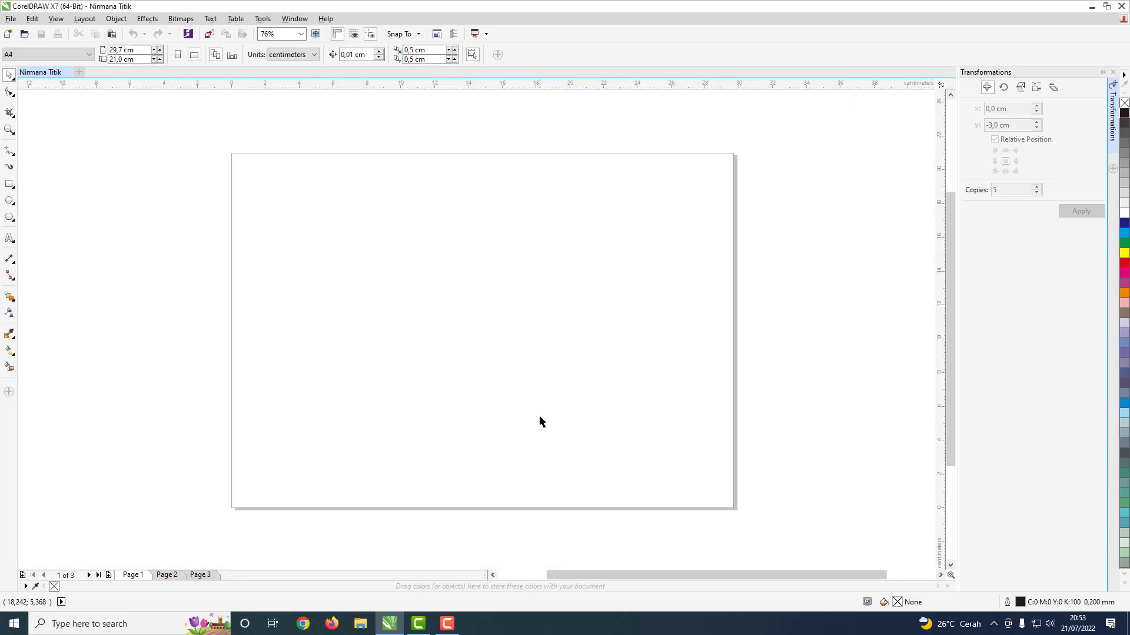
- Switch the page to portrait orientation and return it to landscape
{"action": "left_click", "coordinate": [177, 54]}
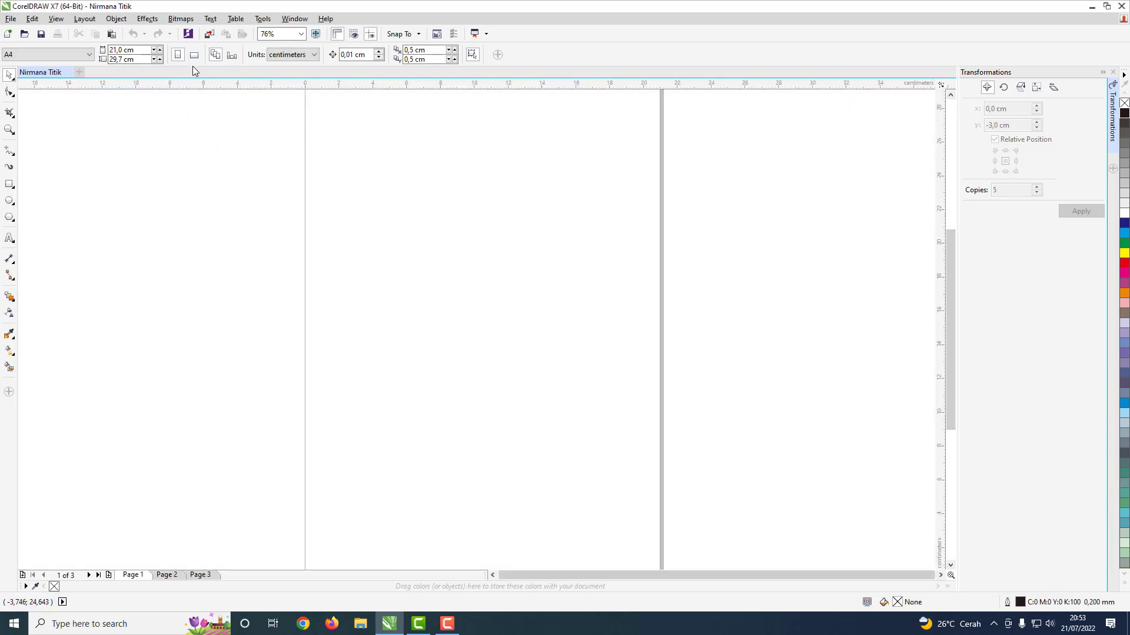
{"action": "scroll", "coordinate": [380, 275], "scroll_direction": "down", "scroll_amount": 2}
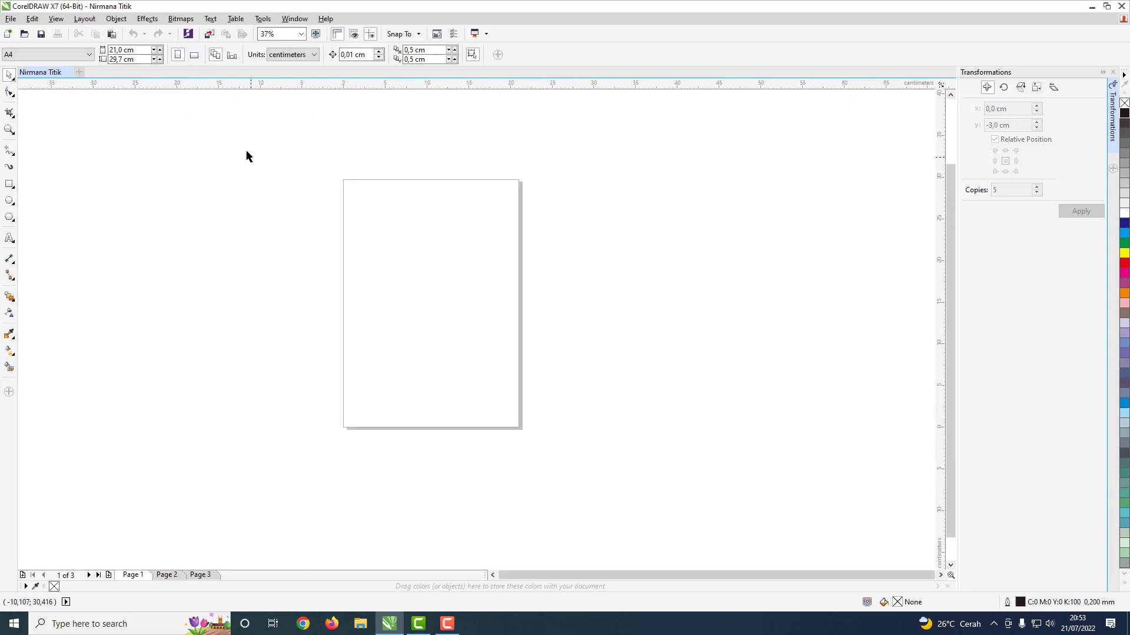
{"action": "left_click", "coordinate": [194, 55]}
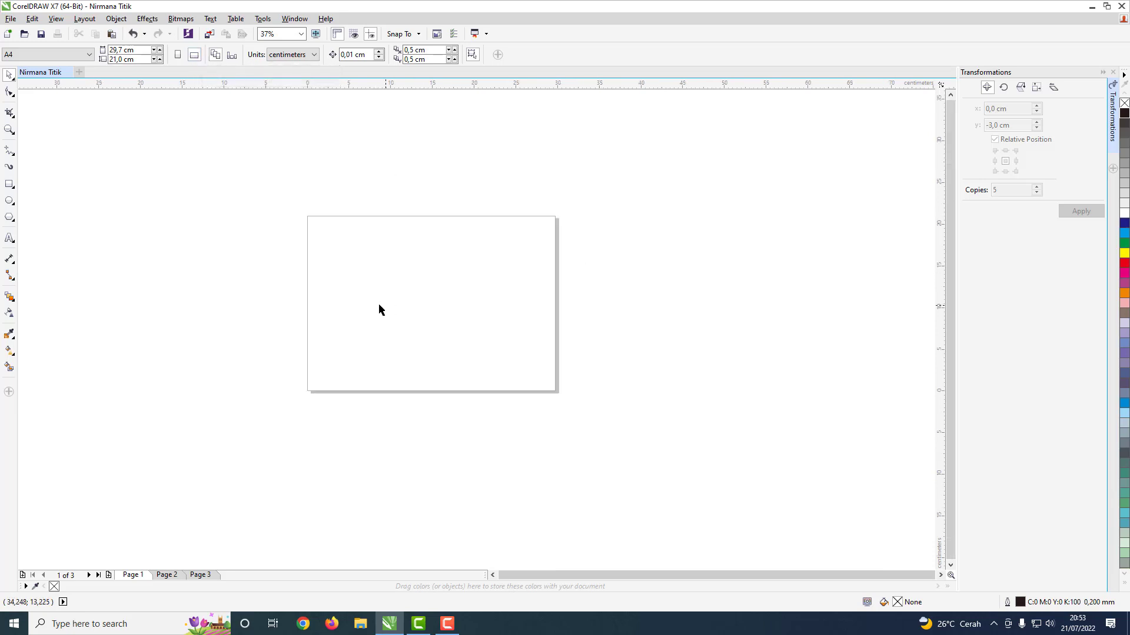
{"action": "scroll", "coordinate": [376, 303], "scroll_direction": "up", "scroll_amount": 2}
{"action": "left_click_drag", "start_coordinate": [951, 313], "coordinate": [952, 294]}
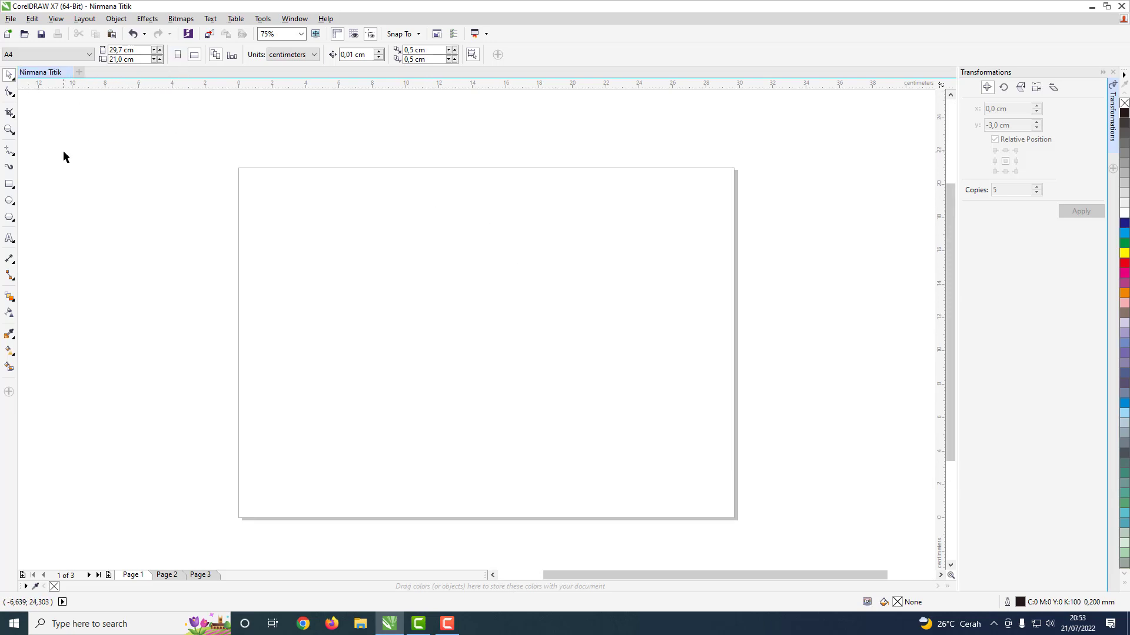
- Draw a small circle near the page's upper-left corner with the Ellipse tool and enter 1 cm for its width and height
{"action": "left_click", "coordinate": [9, 201]}
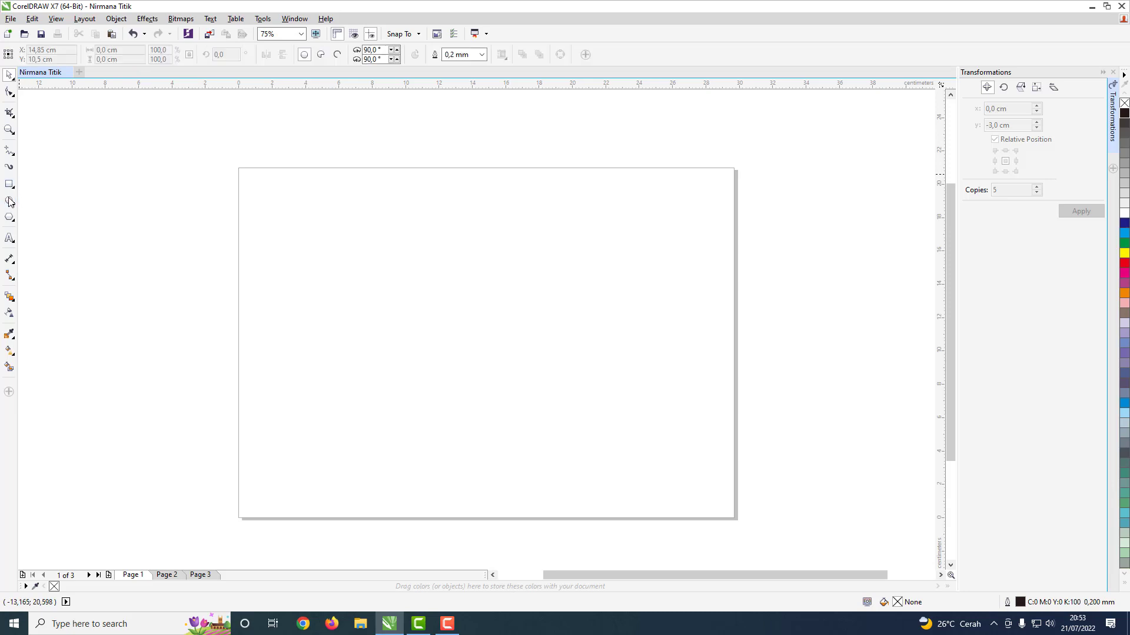
{"action": "left_click_drag", "start_coordinate": [254, 185], "coordinate": [273, 202]}
{"action": "left_click_drag", "start_coordinate": [144, 59], "coordinate": [87, 52]}
{"action": "type", "text": "1"}
{"action": "key", "text": "Tab"}
{"action": "type", "text": "1"}
{"action": "key", "text": "Return"}
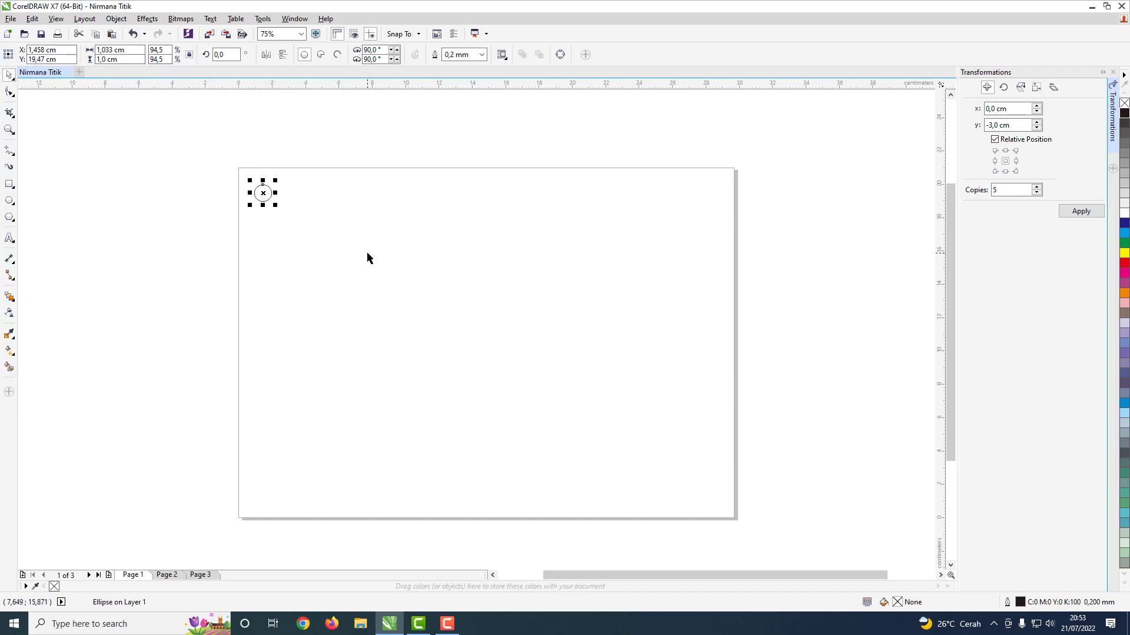
- Fill the small circle with black
{"action": "left_click_drag", "start_coordinate": [245, 179], "coordinate": [346, 251]}
{"action": "left_click", "coordinate": [1124, 114]}
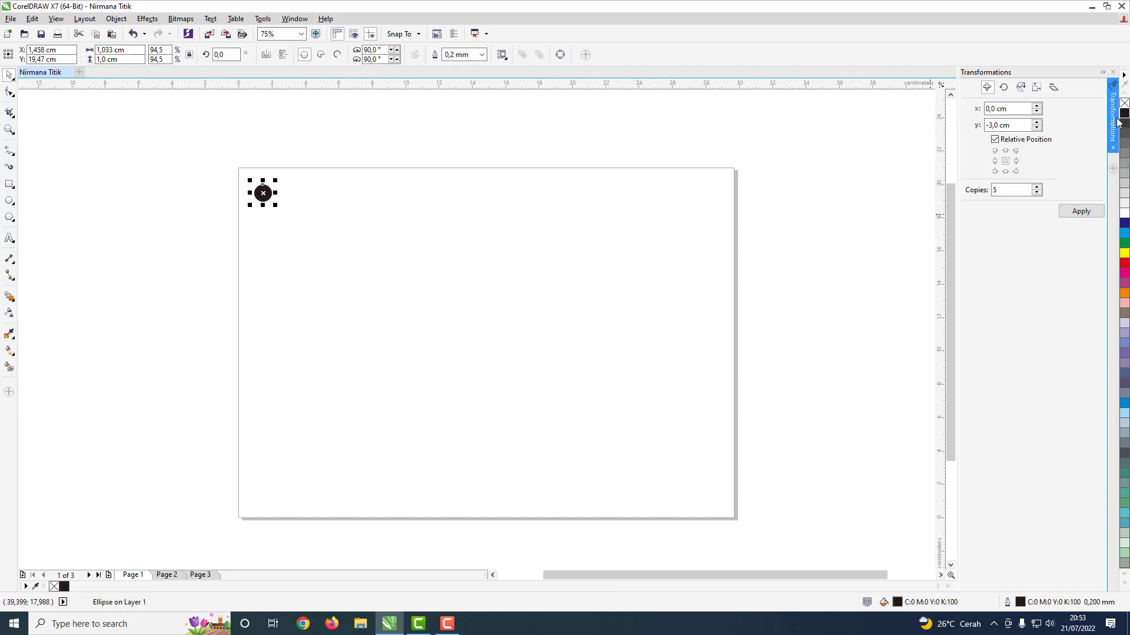
{"action": "left_click", "coordinate": [327, 238]}
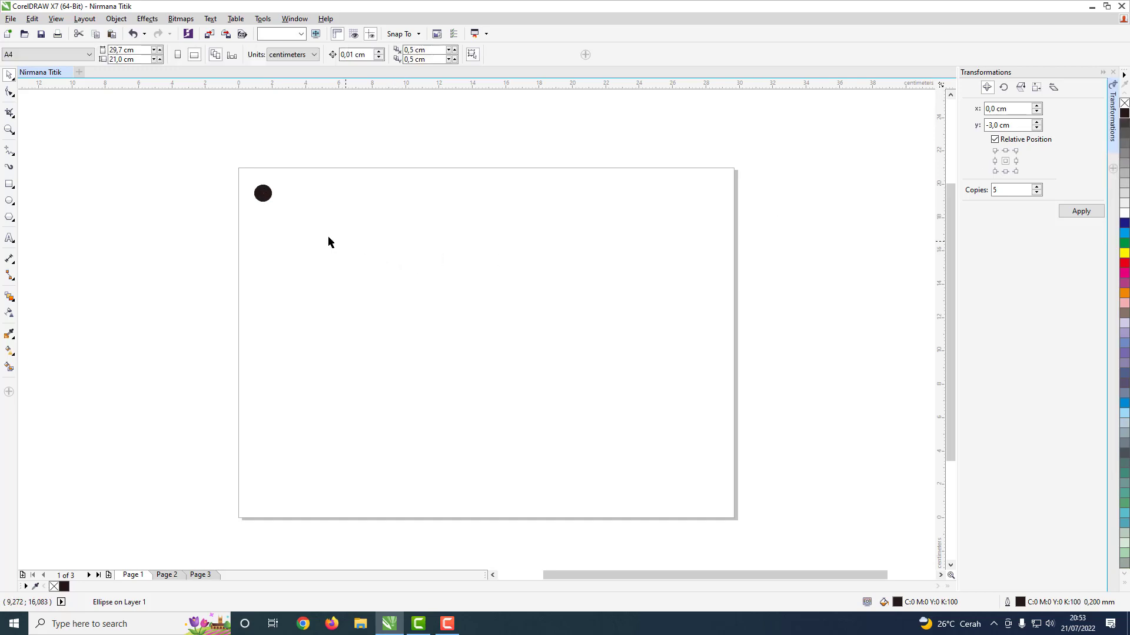
- Copy and paste the black circle, and move the copy horizontally to the page's upper-right corner, at about X 28 cm
{"action": "left_click", "coordinate": [264, 195]}
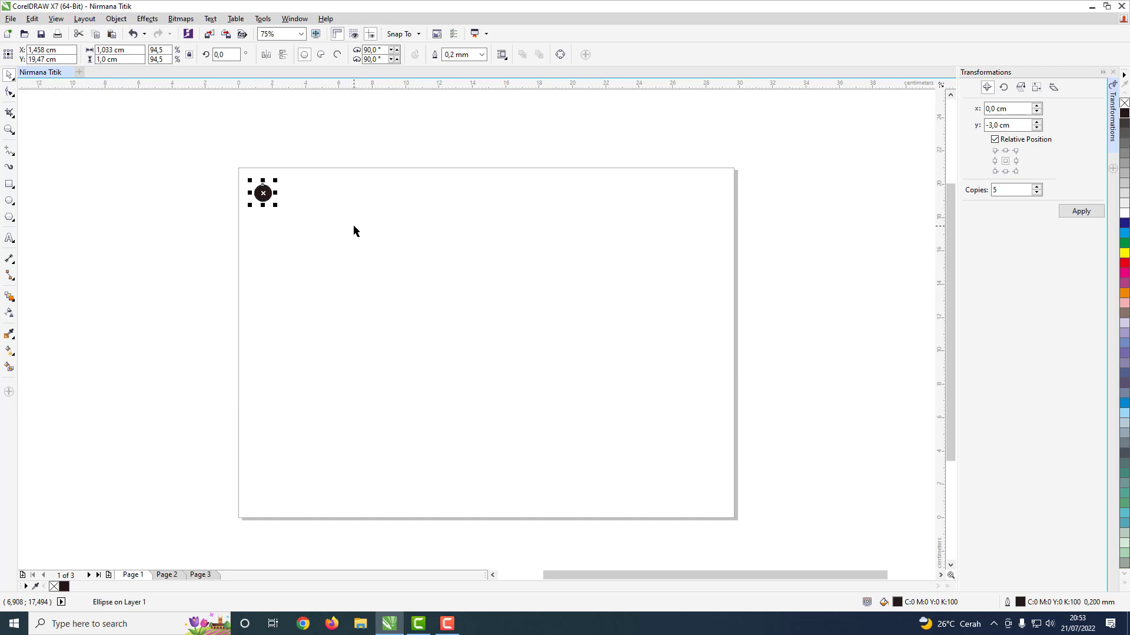
{"action": "right_click", "coordinate": [263, 196]}
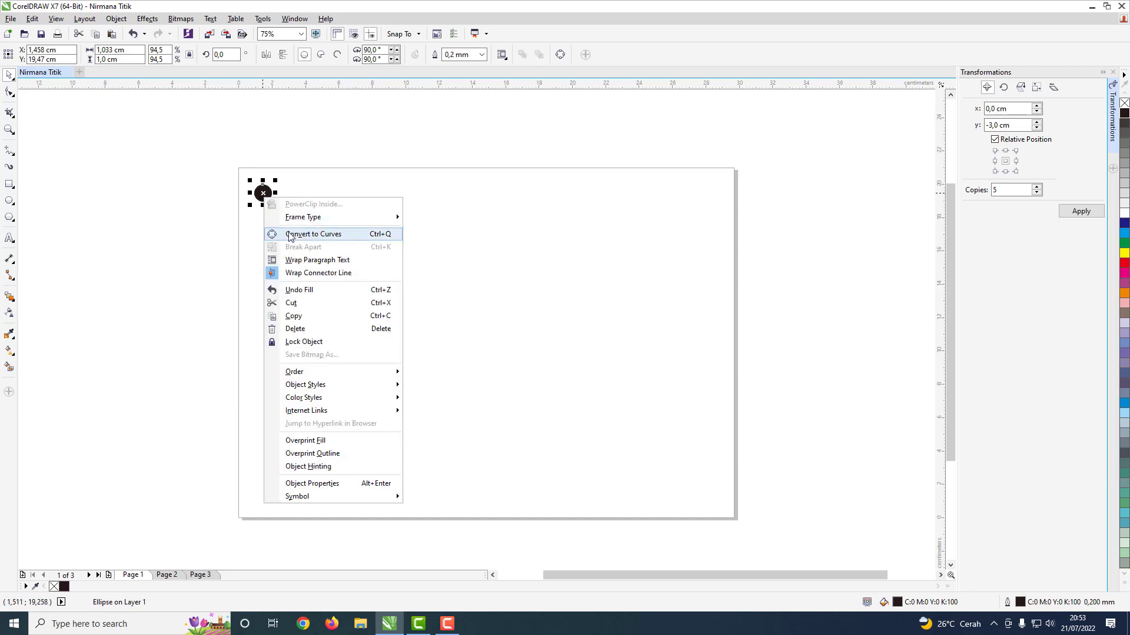
{"action": "left_click", "coordinate": [307, 320]}
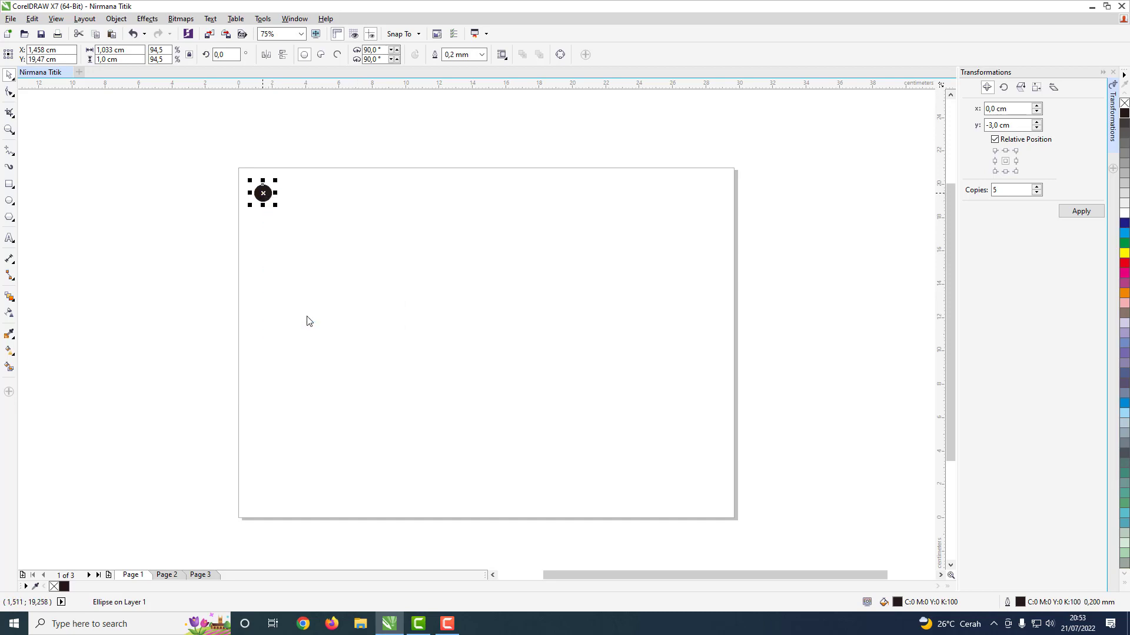
{"action": "right_click", "coordinate": [341, 200]}
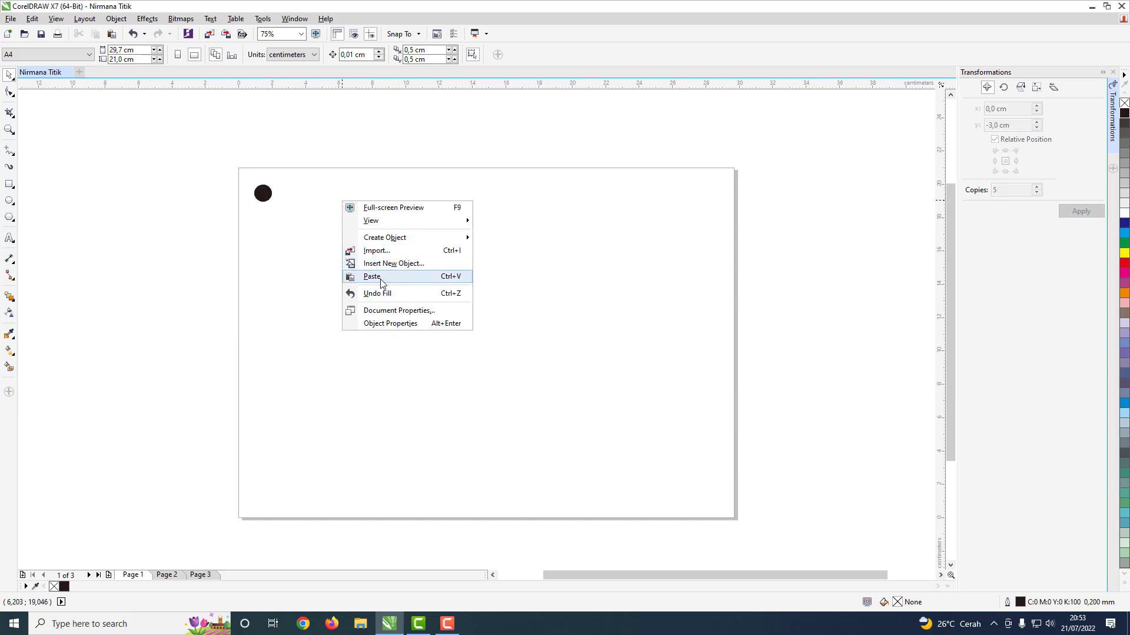
{"action": "left_click", "coordinate": [381, 282]}
{"action": "left_click_drag", "start_coordinate": [263, 193], "coordinate": [706, 194]}
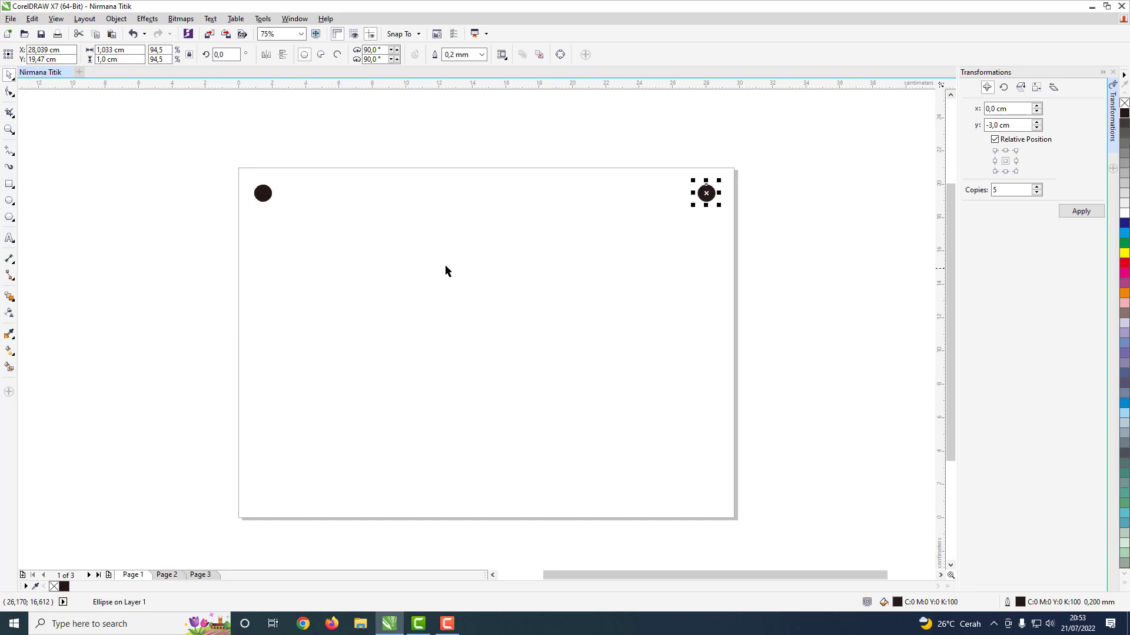
{"action": "left_click", "coordinate": [400, 254]}
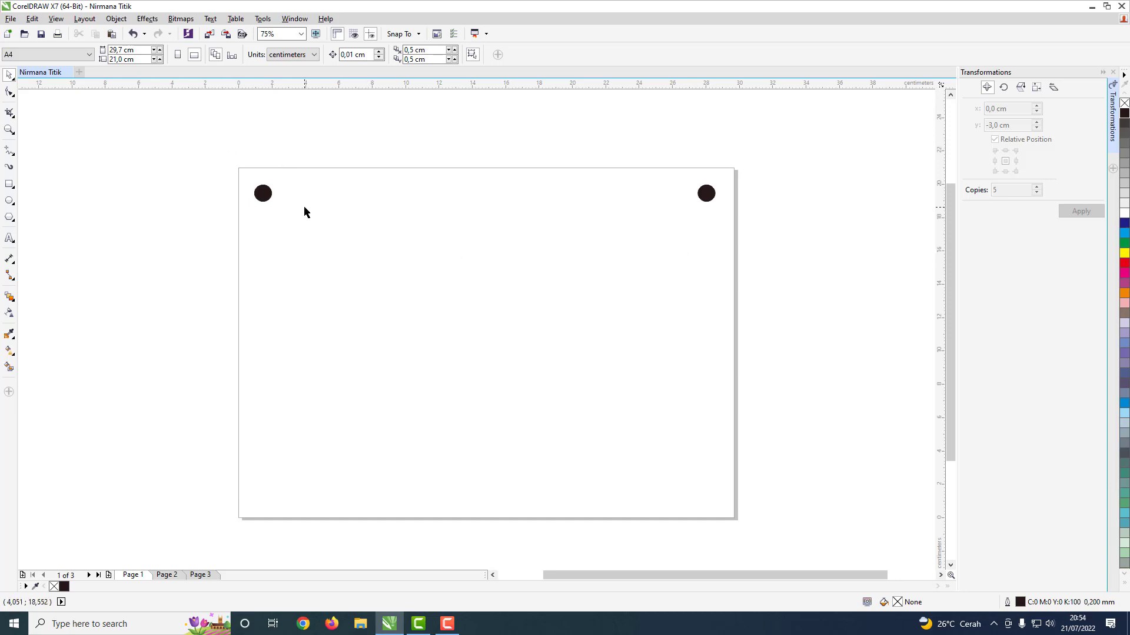
- Select both upper circles and duplicate them straight down near the page's lower corners
{"action": "left_click_drag", "start_coordinate": [252, 155], "coordinate": [746, 240]}
{"action": "left_click", "coordinate": [355, 241]}
{"action": "left_click_drag", "start_coordinate": [233, 157], "coordinate": [753, 245]}
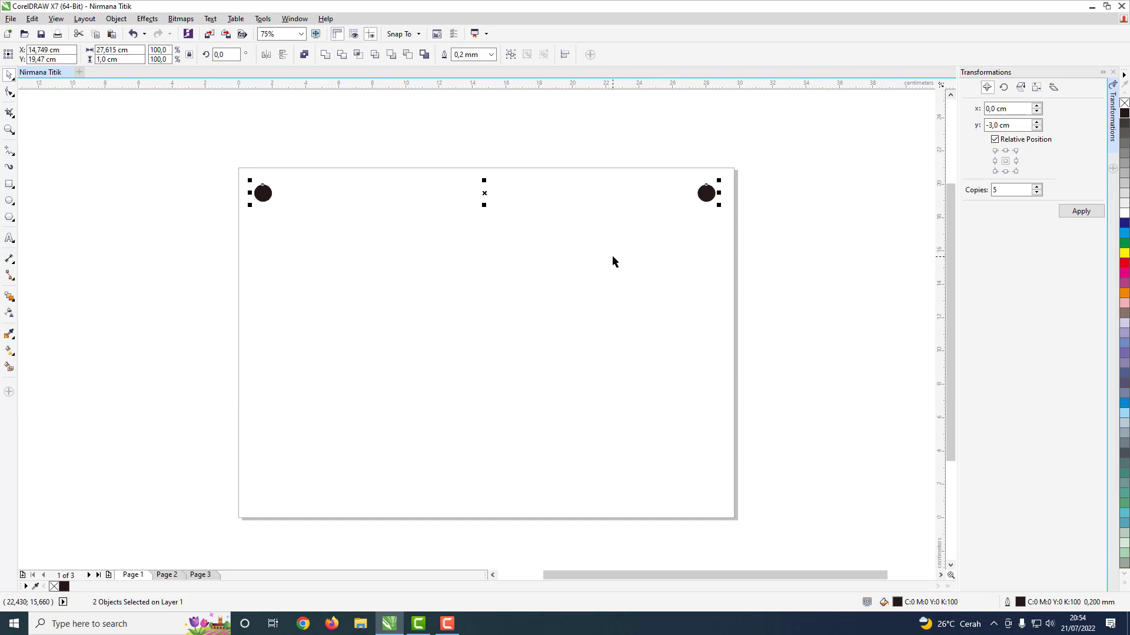
{"action": "left_click_drag", "start_coordinate": [484, 198], "coordinate": [485, 484]}
{"action": "left_click", "coordinate": [530, 371]}
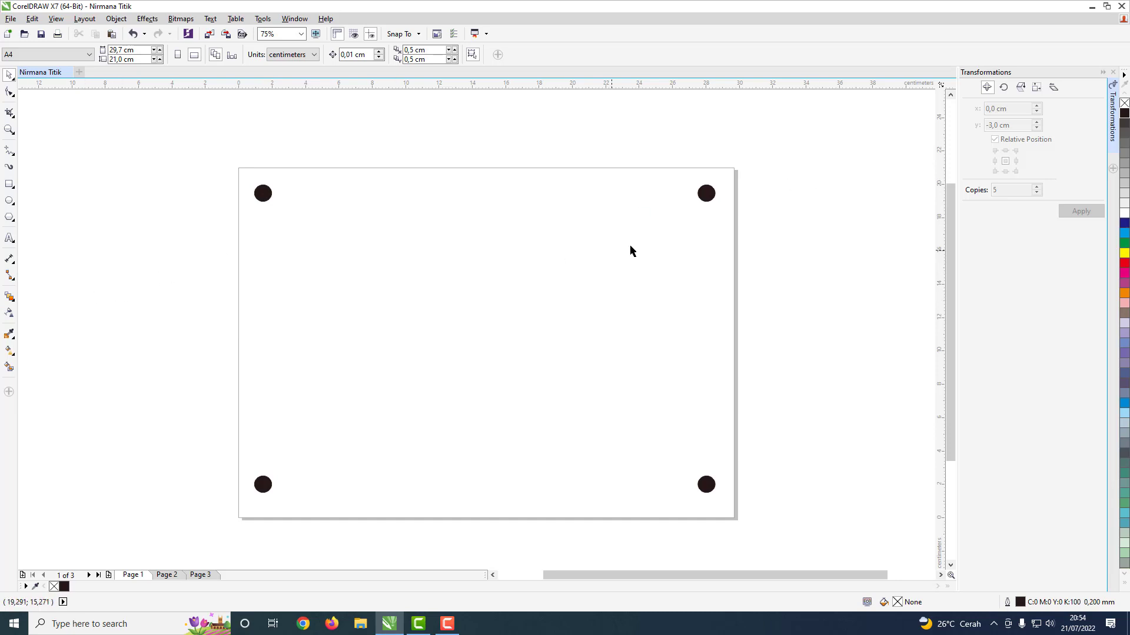
- Enlarge the upper-right circle proportionally from its center to about 3 cm wide
{"action": "left_click", "coordinate": [706, 193]}
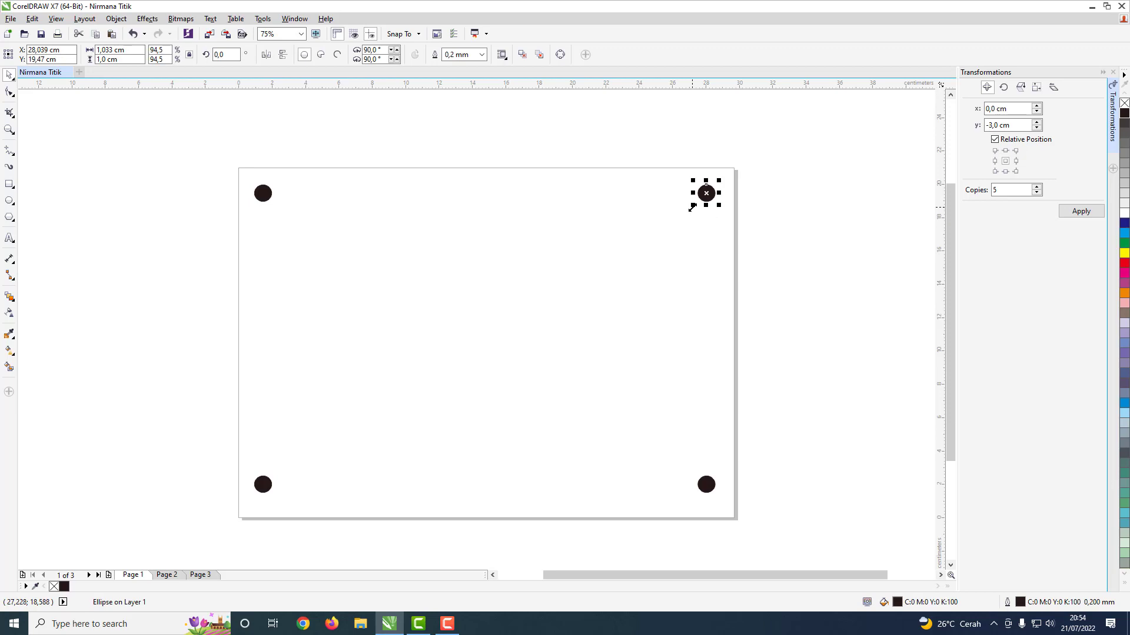
{"action": "left_click_drag", "start_coordinate": [689, 209], "coordinate": [676, 224]}
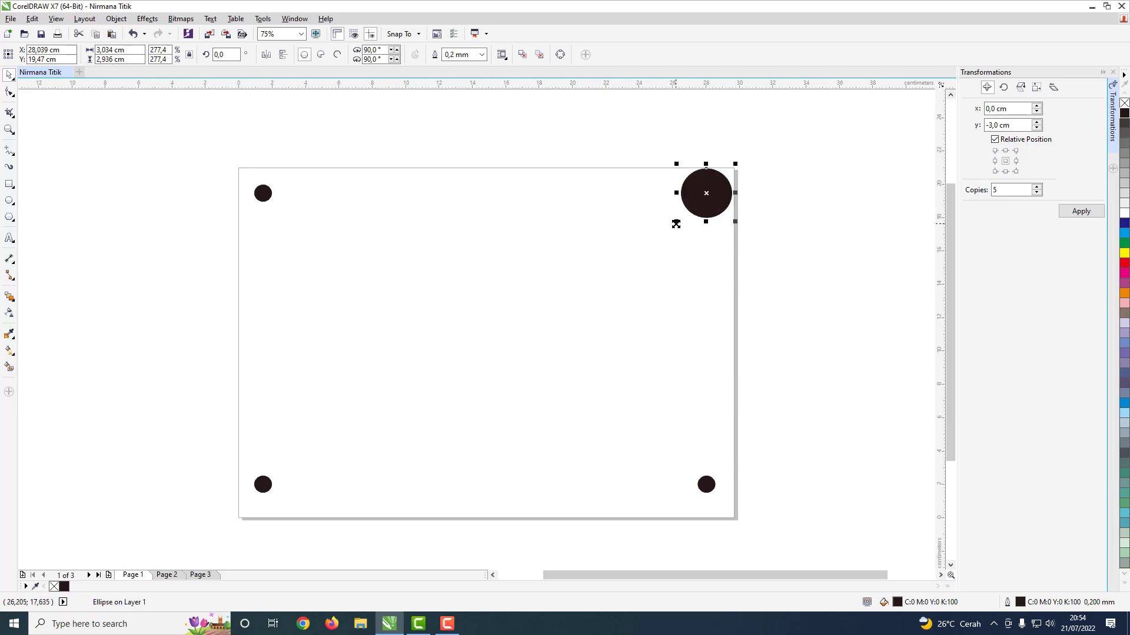
{"action": "left_click", "coordinate": [712, 195]}
{"action": "left_click", "coordinate": [577, 245]}
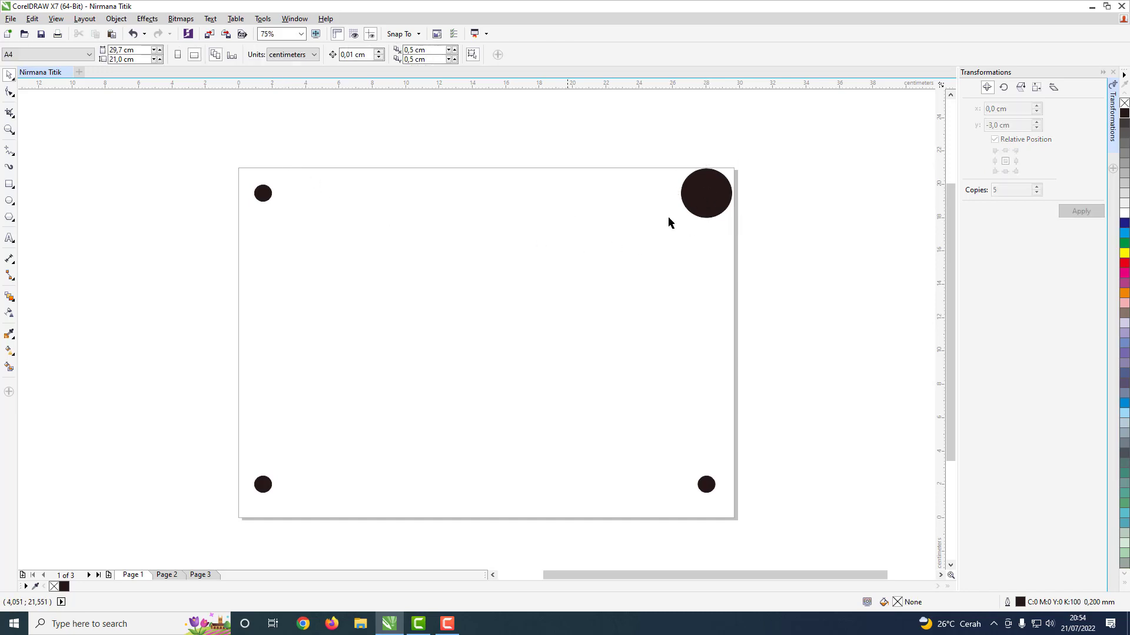
- Enlarge the upper-right circle further from its center and set its width to 3.5 cm
{"action": "left_click", "coordinate": [697, 198]}
{"action": "left_click_drag", "start_coordinate": [678, 222], "coordinate": [669, 227]}
{"action": "left_click", "coordinate": [688, 214]}
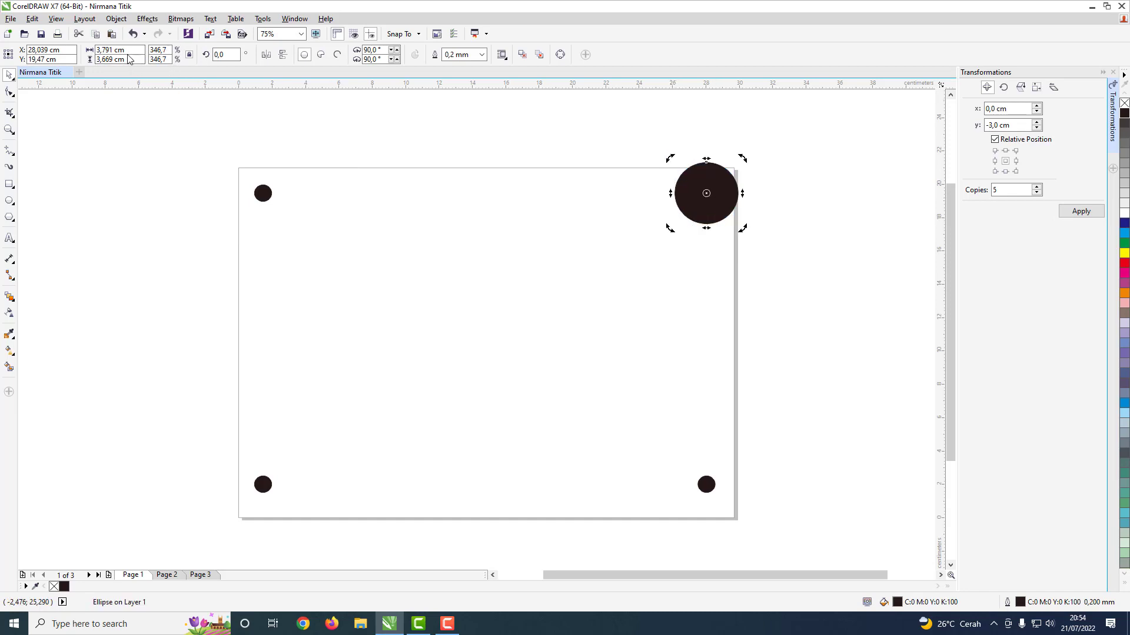
{"action": "left_click", "coordinate": [106, 51]}
{"action": "type", "text": "3,5"}
{"action": "key", "text": "Tab"}
{"action": "key", "text": "Return"}
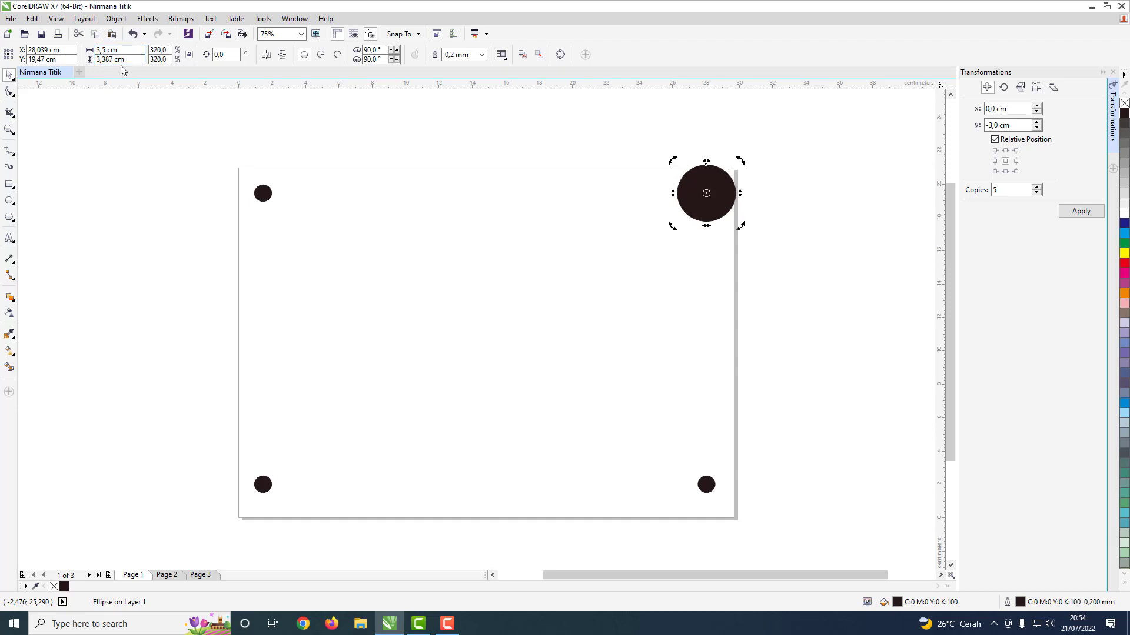
- Unlock the proportional ratio and set the upper-right circle's height to 3.5 cm
{"action": "left_click", "coordinate": [121, 59]}
{"action": "left_click", "coordinate": [189, 56]}
{"action": "left_click", "coordinate": [111, 59]}
{"action": "type", "text": "3,5"}
{"action": "key", "text": "Return"}
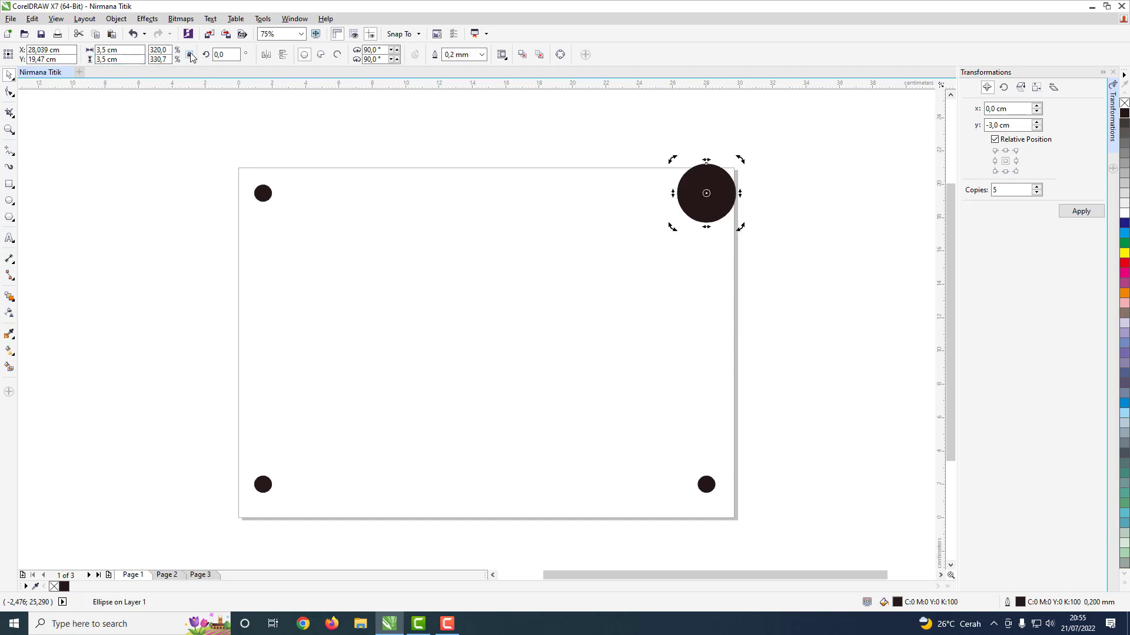
{"action": "left_click", "coordinate": [741, 231]}
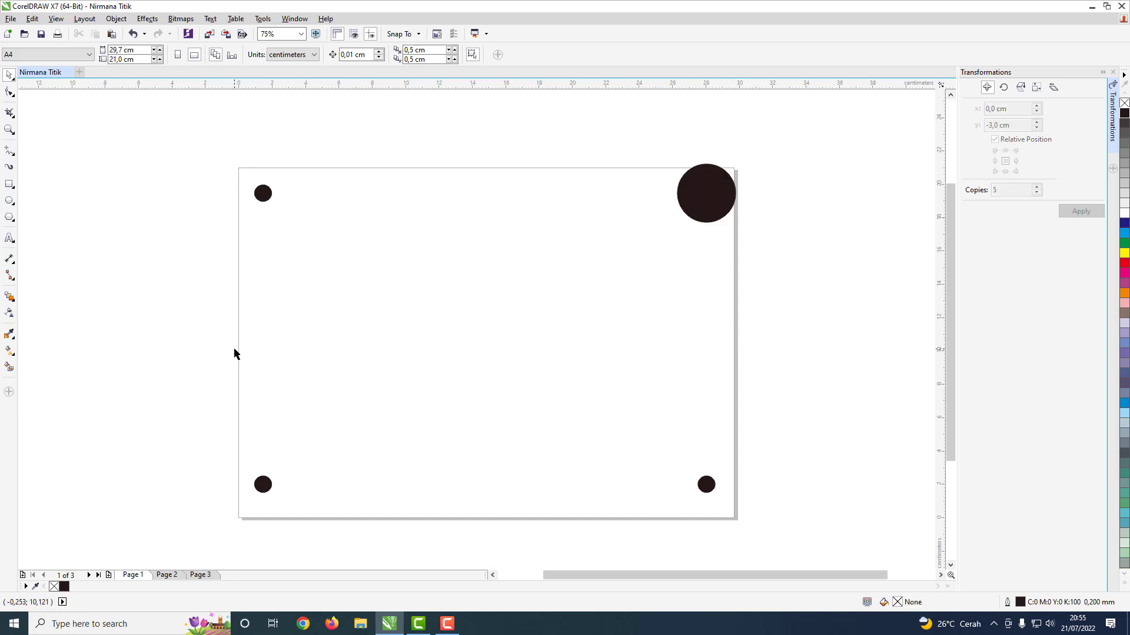
- Blend the small upper-left circle into the large upper-right circle with the Blend tool
{"action": "left_click", "coordinate": [14, 301]}
{"action": "left_click", "coordinate": [50, 296]}
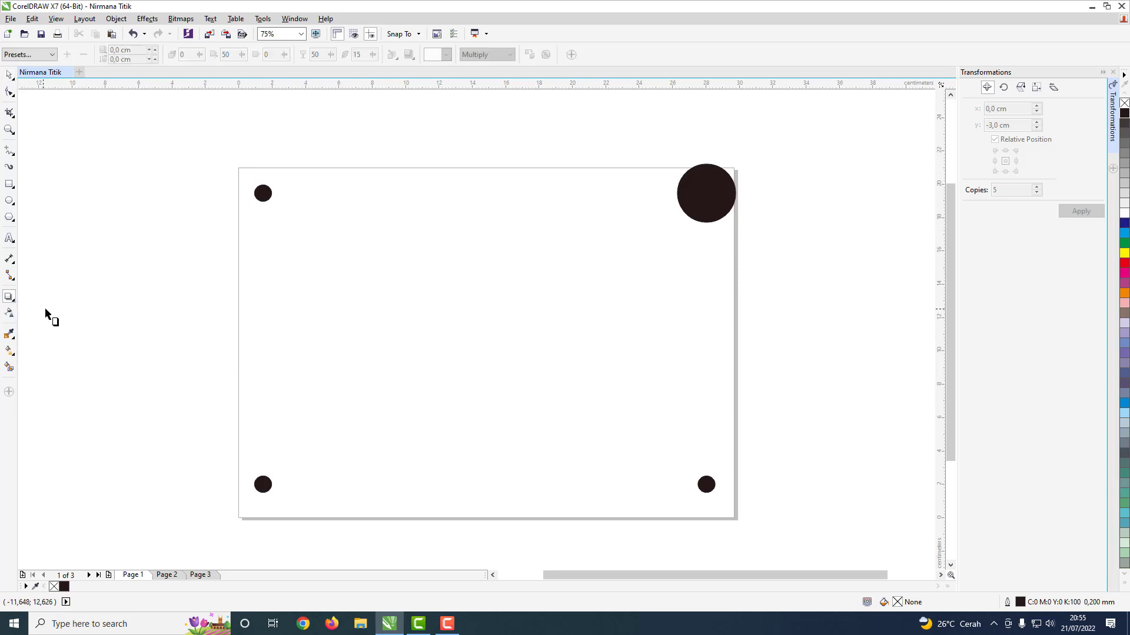
{"action": "left_click", "coordinate": [14, 301]}
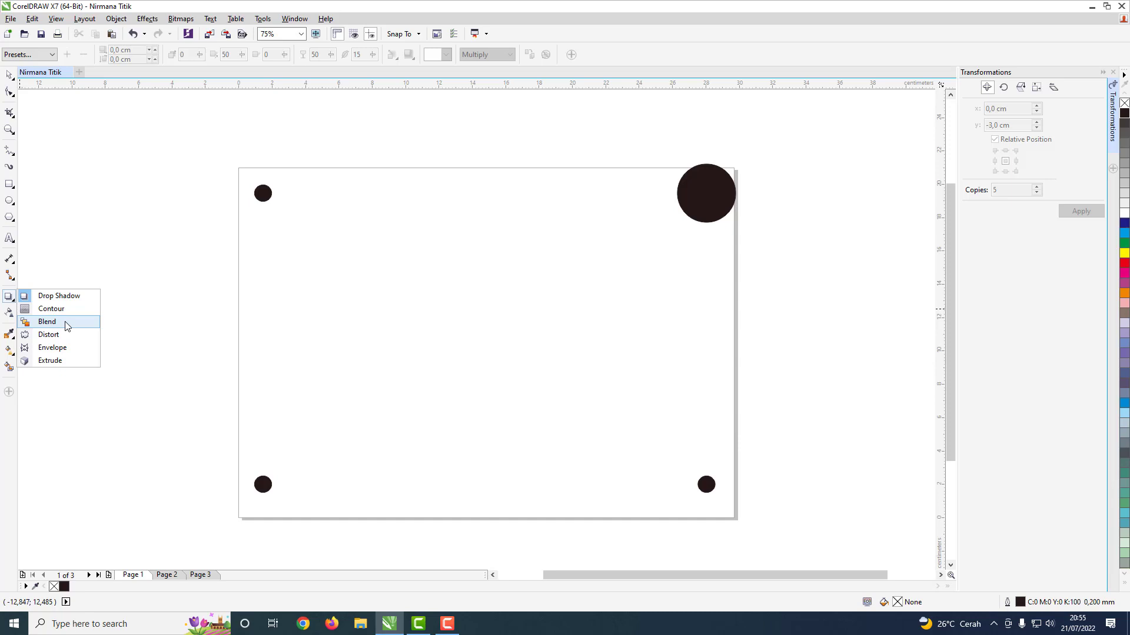
{"action": "left_click", "coordinate": [65, 327]}
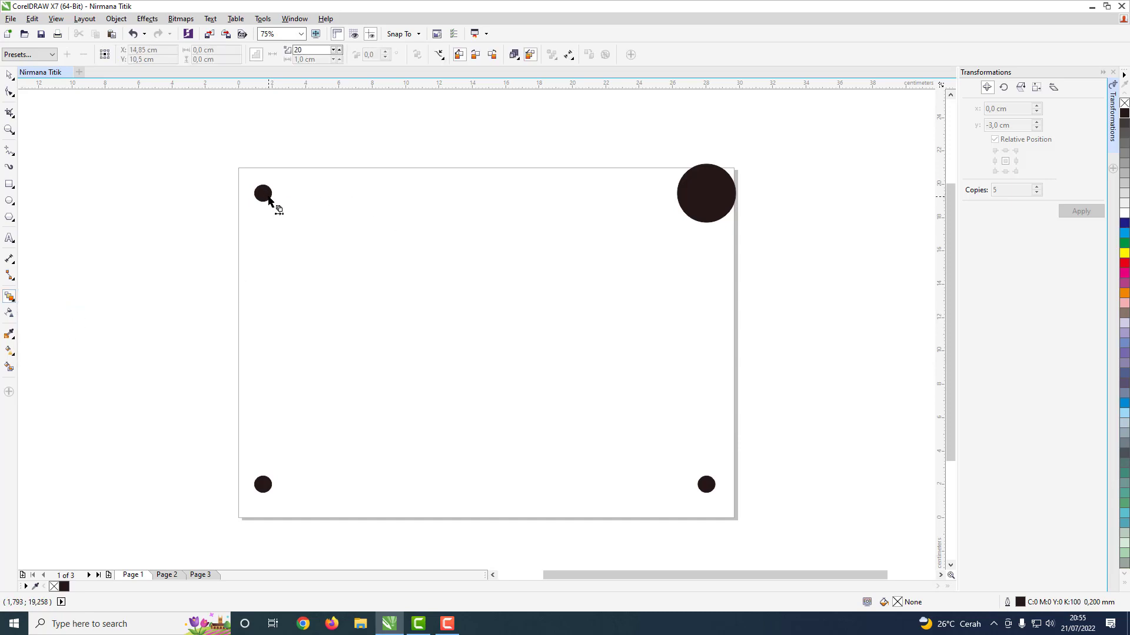
{"action": "left_click_drag", "start_coordinate": [269, 200], "coordinate": [704, 196]}
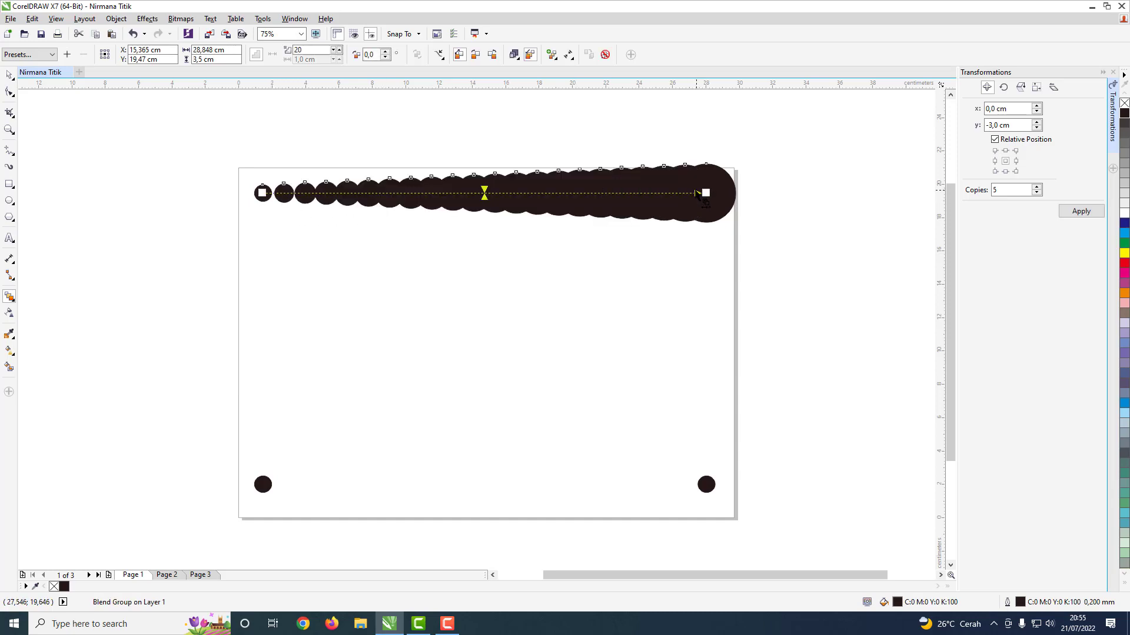
- Reduce the number of steps in the upper blend to 10
{"action": "left_click", "coordinate": [333, 51]}
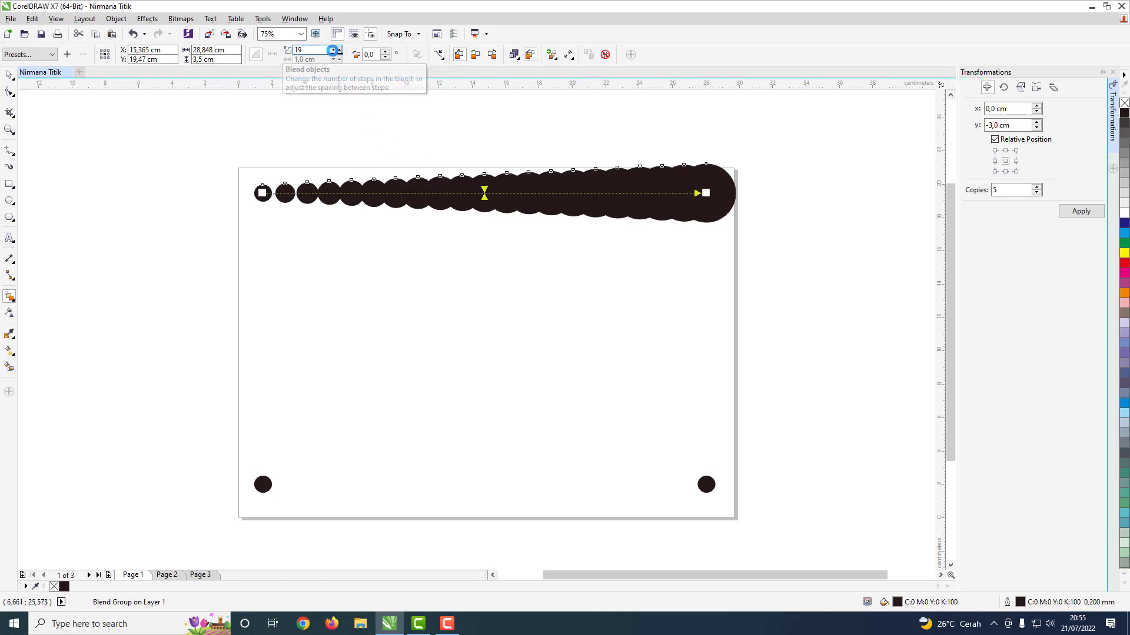
{"action": "left_click", "coordinate": [333, 50]}
{"action": "left_click", "coordinate": [333, 51]}
{"action": "left_click", "coordinate": [333, 51]}
{"action": "left_click", "coordinate": [333, 50]}
{"action": "left_click", "coordinate": [333, 51]}
{"action": "left_click", "coordinate": [333, 51]}
{"action": "left_click", "coordinate": [333, 50]}
{"action": "left_click", "coordinate": [333, 51]}
{"action": "left_click", "coordinate": [333, 51]}
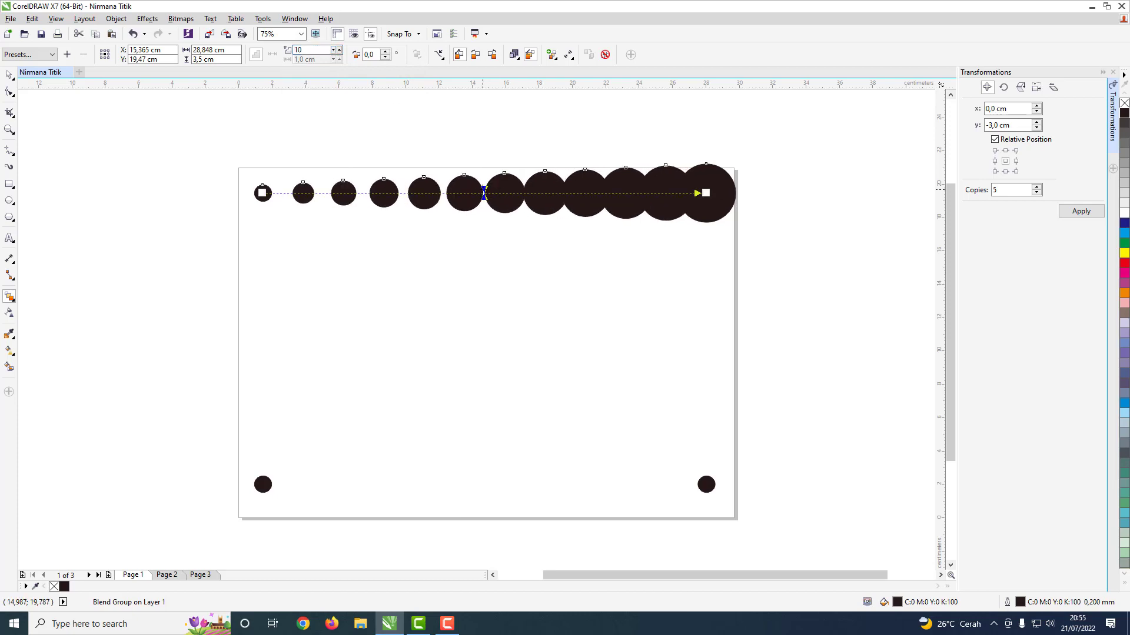
- Try shifting the blend's acceleration toward the small circle and undo the change
{"action": "left_click_drag", "start_coordinate": [484, 193], "coordinate": [442, 193]}
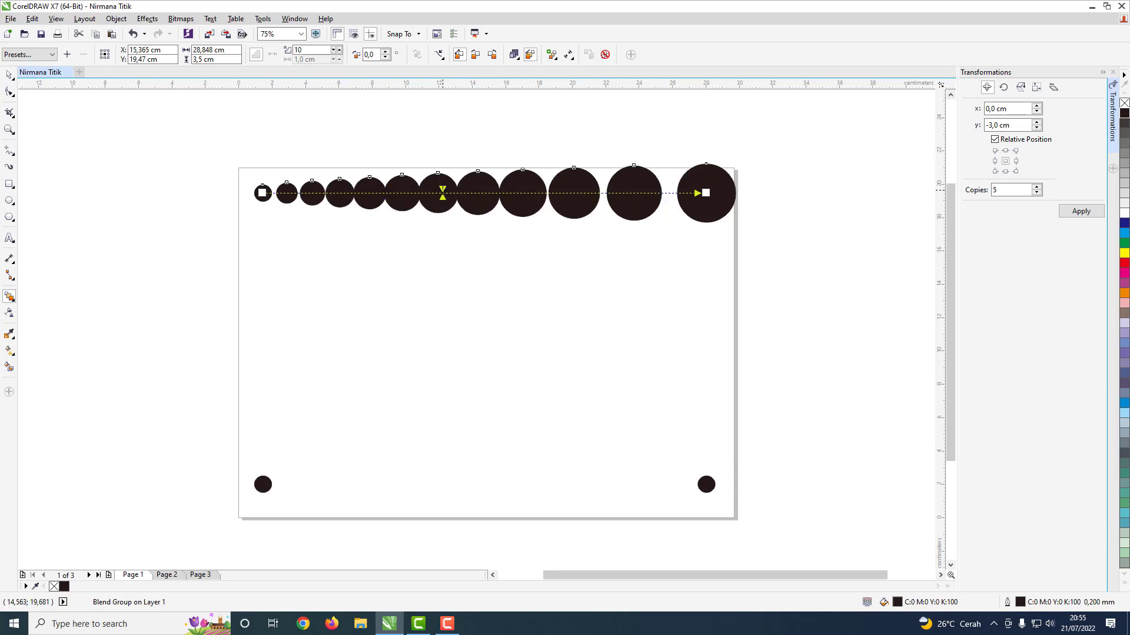
{"action": "key", "text": "ctrl+z"}
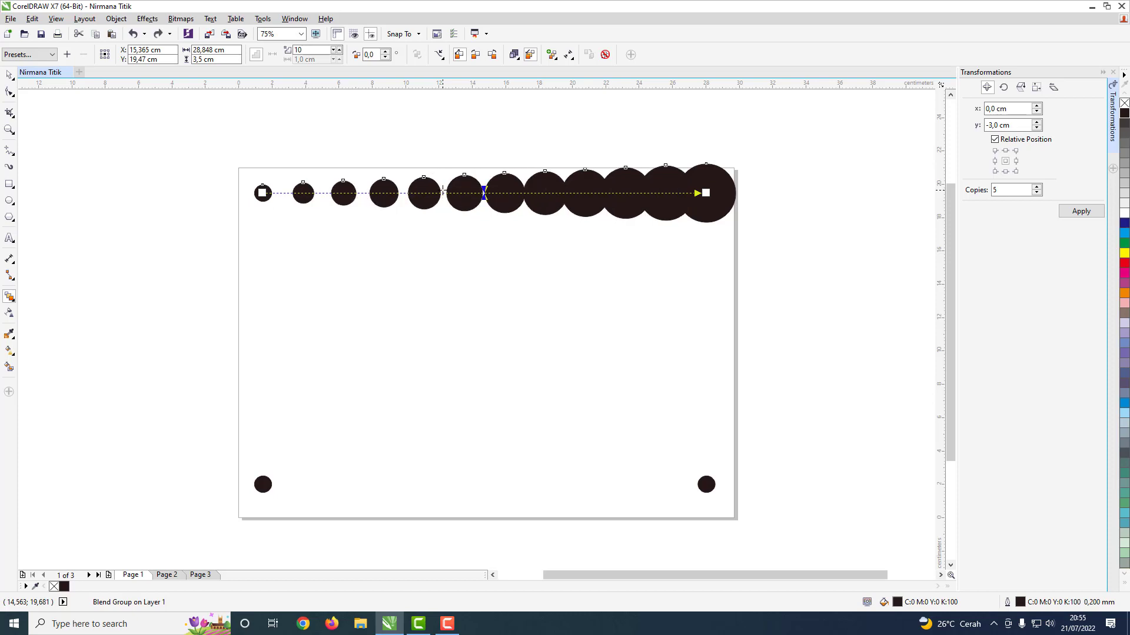
- Try 6 steps in the upper blend, then restore the count to 10
{"action": "left_click", "coordinate": [338, 52]}
{"action": "left_click", "coordinate": [338, 53]}
{"action": "left_click", "coordinate": [338, 52]}
{"action": "left_click", "coordinate": [337, 53]}
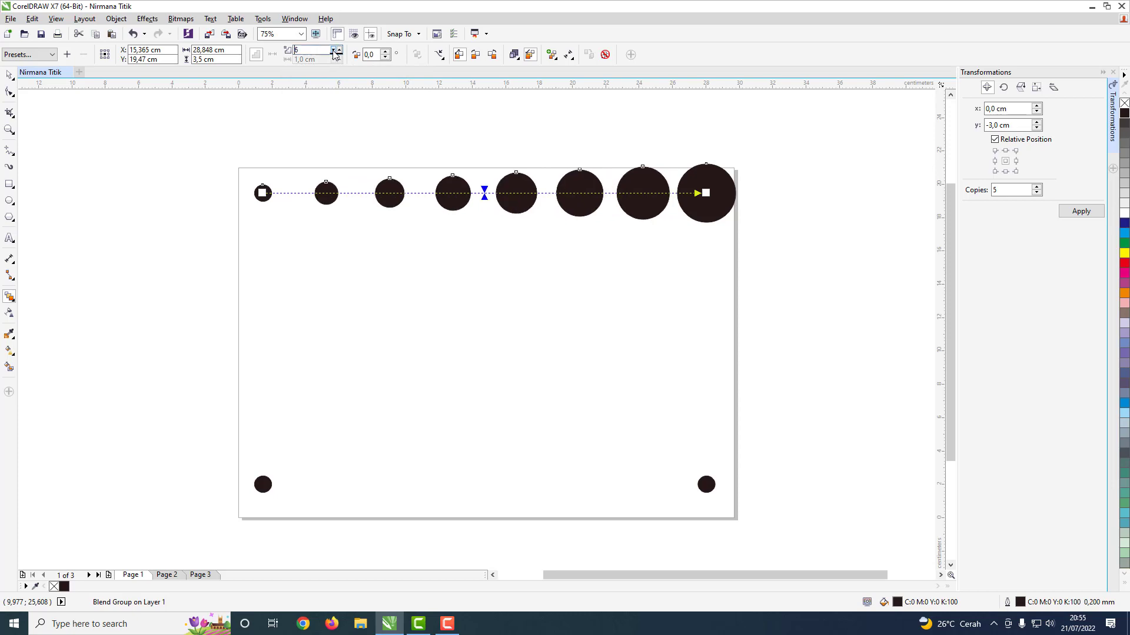
{"action": "left_click", "coordinate": [339, 50]}
{"action": "left_click", "coordinate": [339, 51]}
{"action": "left_click", "coordinate": [339, 51]}
{"action": "left_click", "coordinate": [339, 51]}
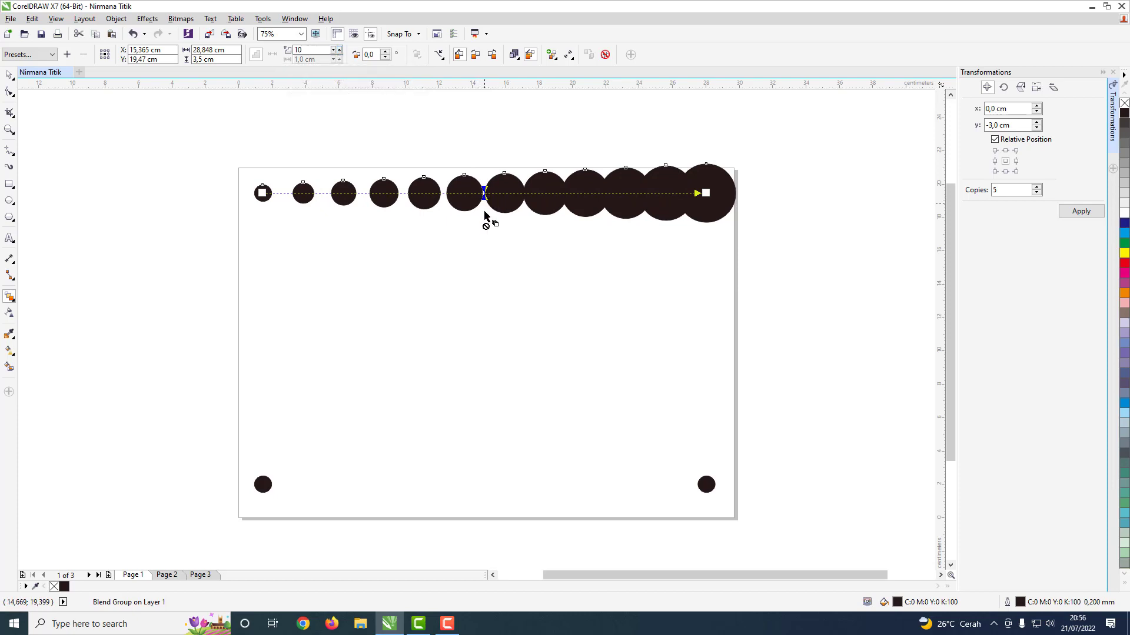
- Blend the lower-left circle into the lower-right circle with the Blend tool
{"action": "left_click", "coordinate": [10, 74]}
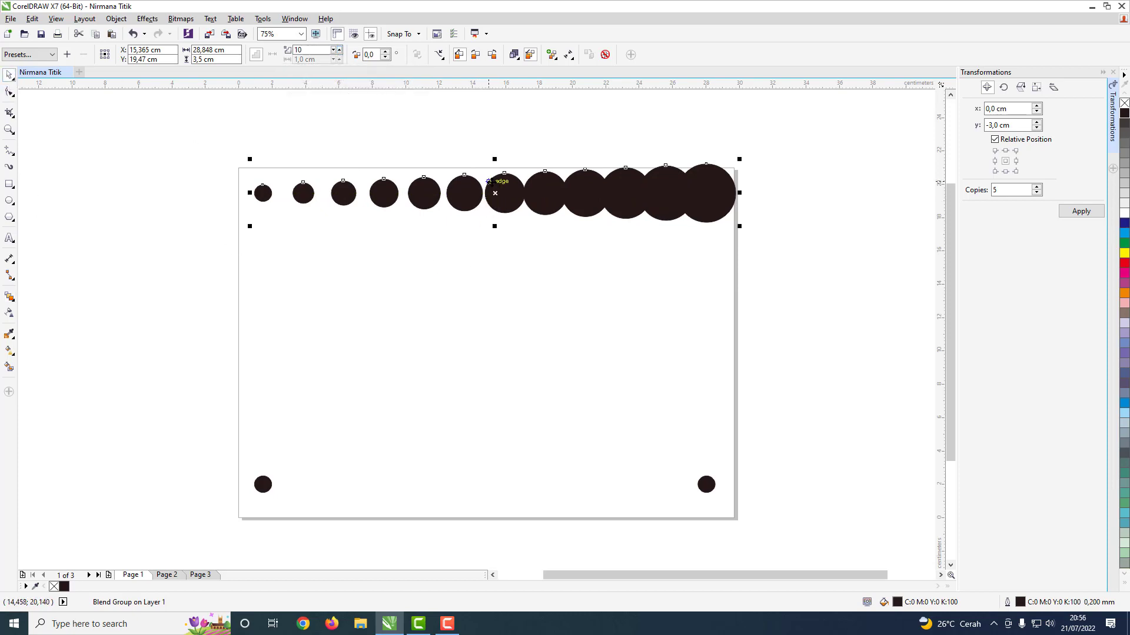
{"action": "left_click", "coordinate": [541, 314]}
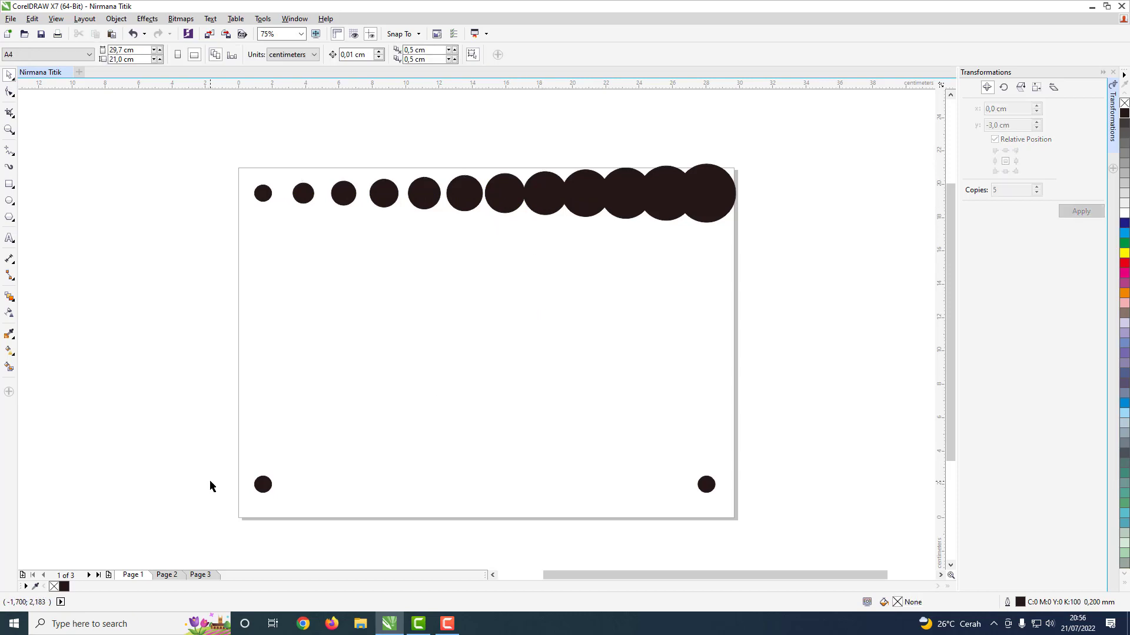
{"action": "left_click", "coordinate": [263, 493]}
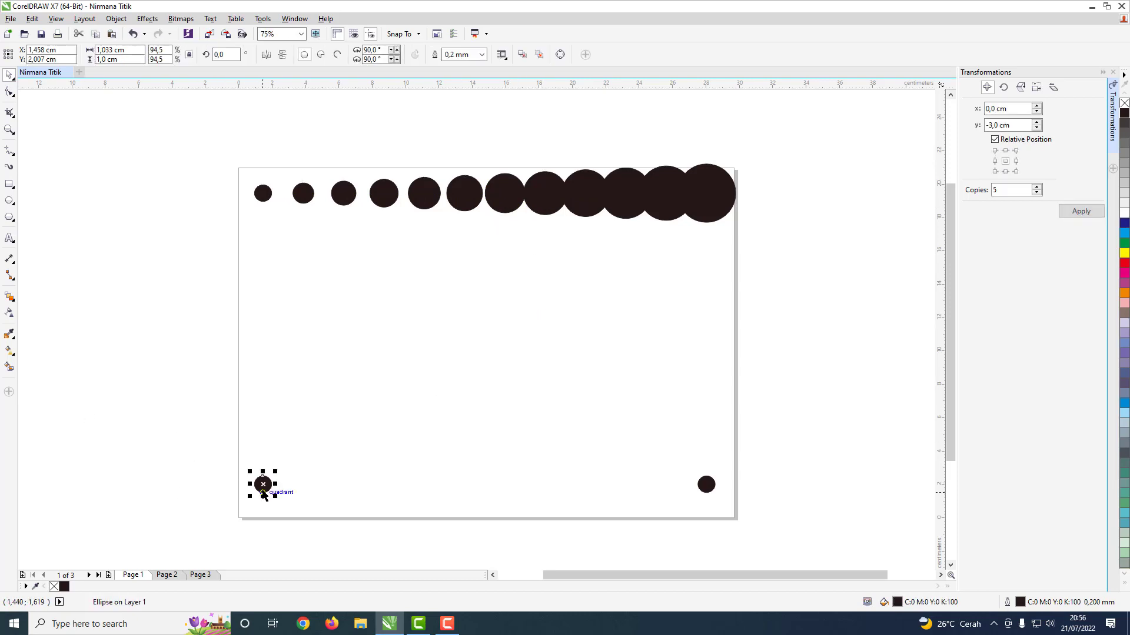
{"action": "left_click", "coordinate": [9, 297]}
{"action": "left_click_drag", "start_coordinate": [265, 485], "coordinate": [705, 494]}
{"action": "left_click", "coordinate": [8, 75]}
{"action": "left_click", "coordinate": [663, 347]}
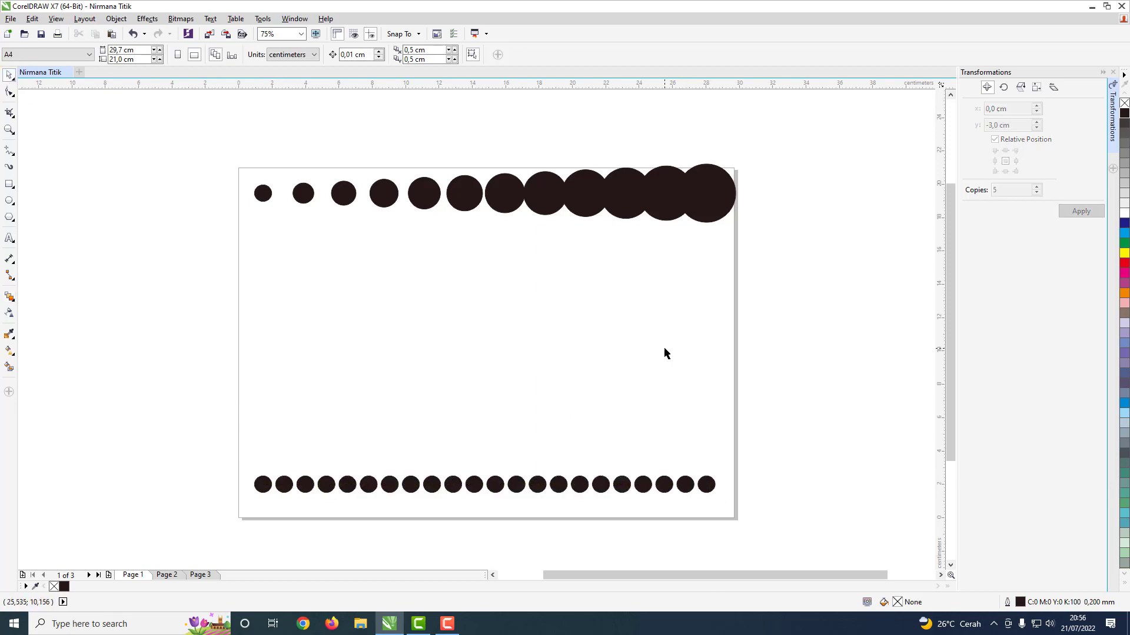
- Set the number of steps in the lower blend to 10
{"action": "left_click", "coordinate": [647, 492]}
{"action": "double_click", "coordinate": [313, 50]}
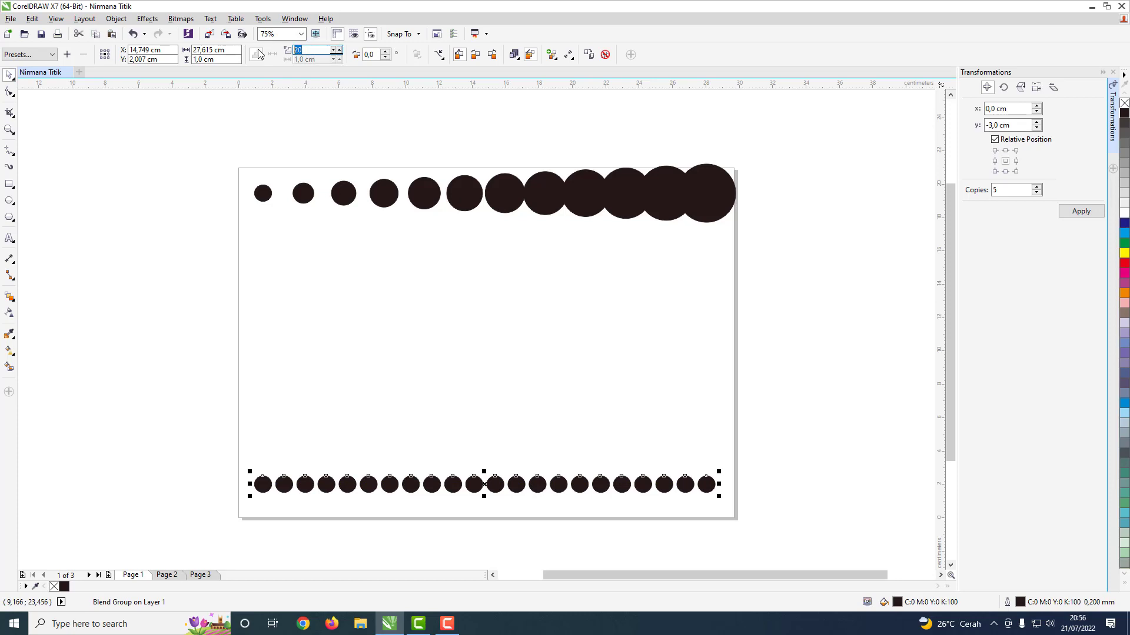
{"action": "type", "text": "10"}
{"action": "key", "text": "Return"}
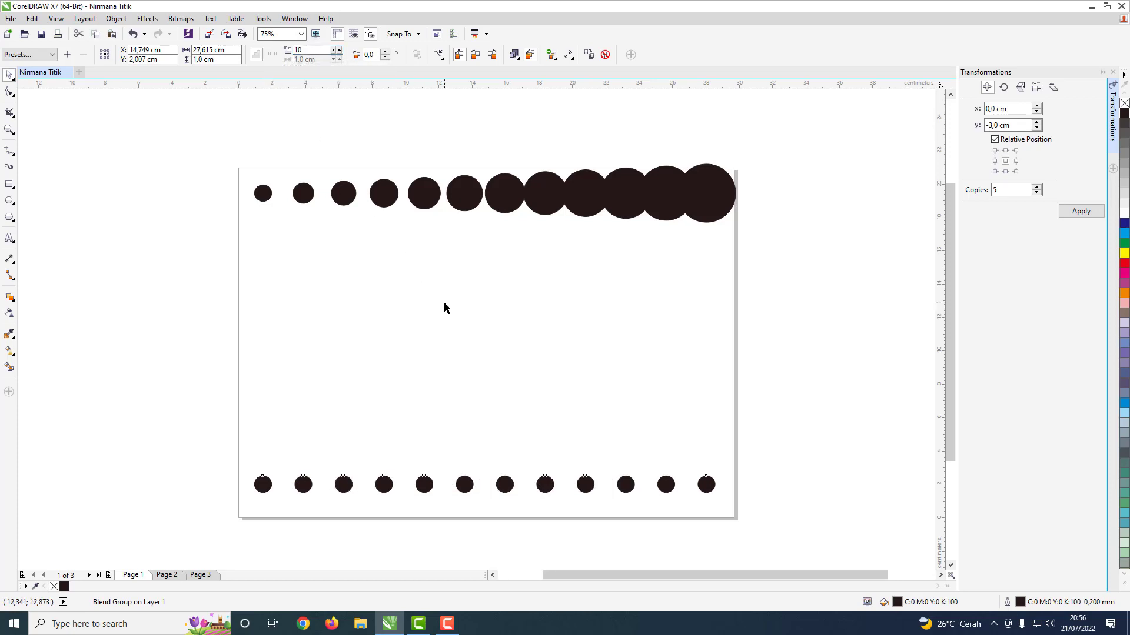
{"action": "left_click", "coordinate": [444, 303]}
- Try 8, 7 and 6 steps in the upper blend and return it to 10
{"action": "left_click", "coordinate": [648, 213]}
{"action": "left_click_drag", "start_coordinate": [330, 50], "coordinate": [276, 47]}
{"action": "type", "text": "8"}
{"action": "key", "text": "Return"}
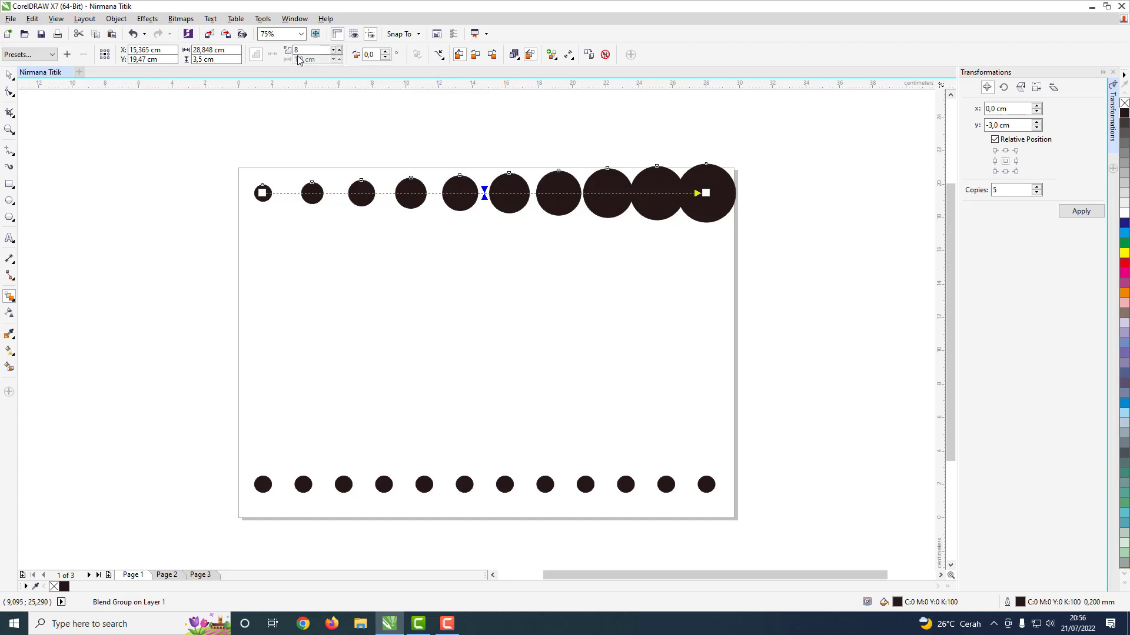
{"action": "key", "text": "BackSpace"}
{"action": "type", "text": "7"}
{"action": "key", "text": "Return"}
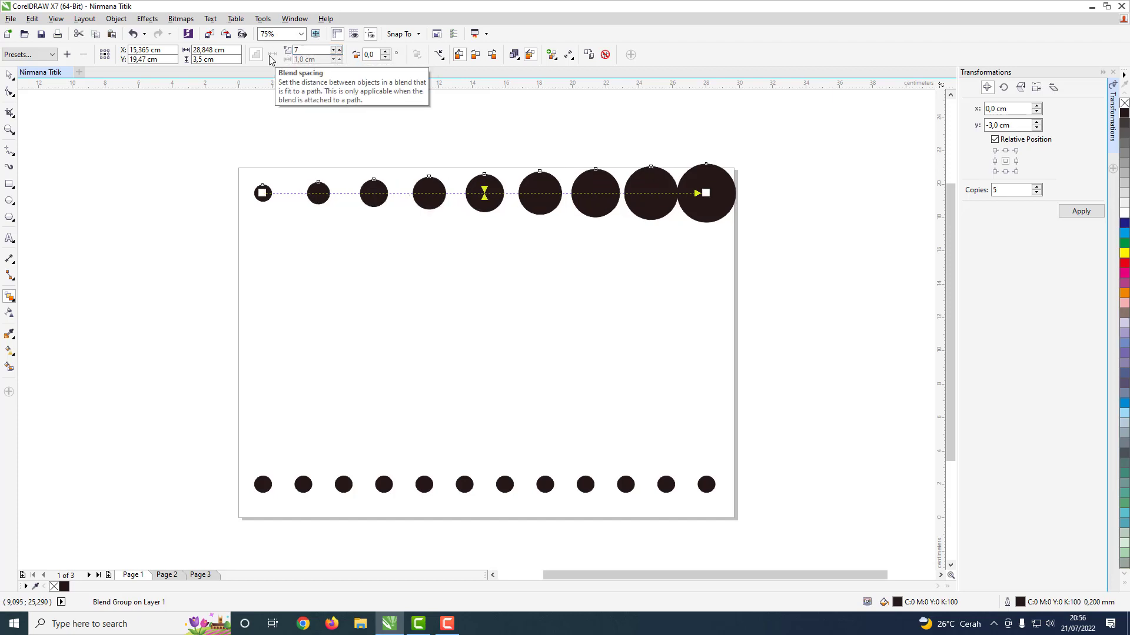
{"action": "left_click_drag", "start_coordinate": [303, 50], "coordinate": [270, 54]}
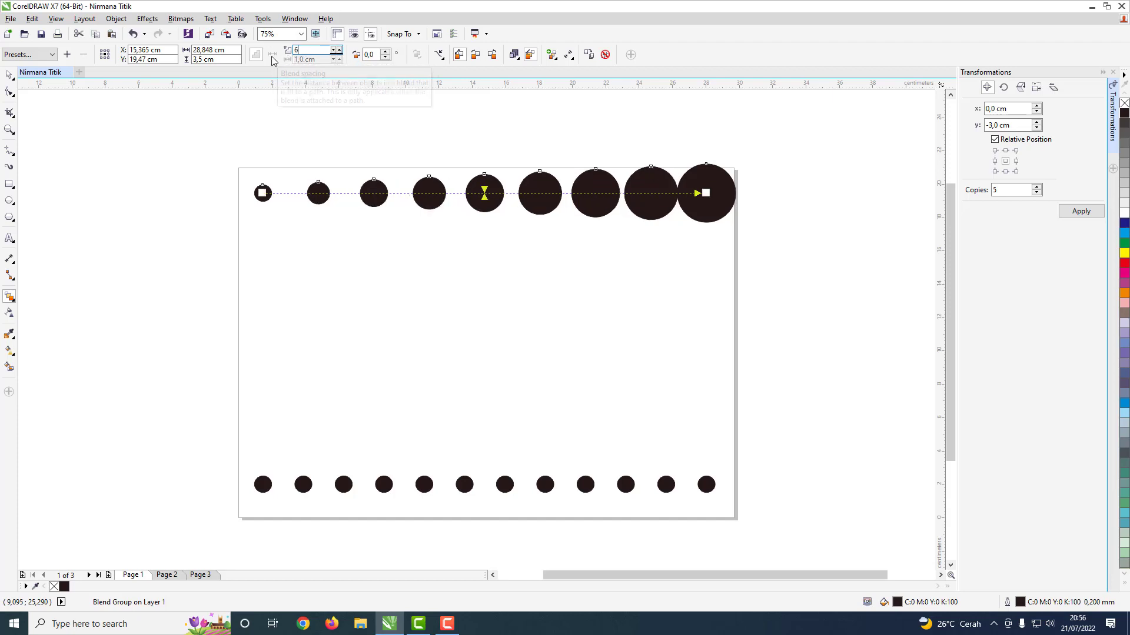
{"action": "type", "text": "6"}
{"action": "key", "text": "Return"}
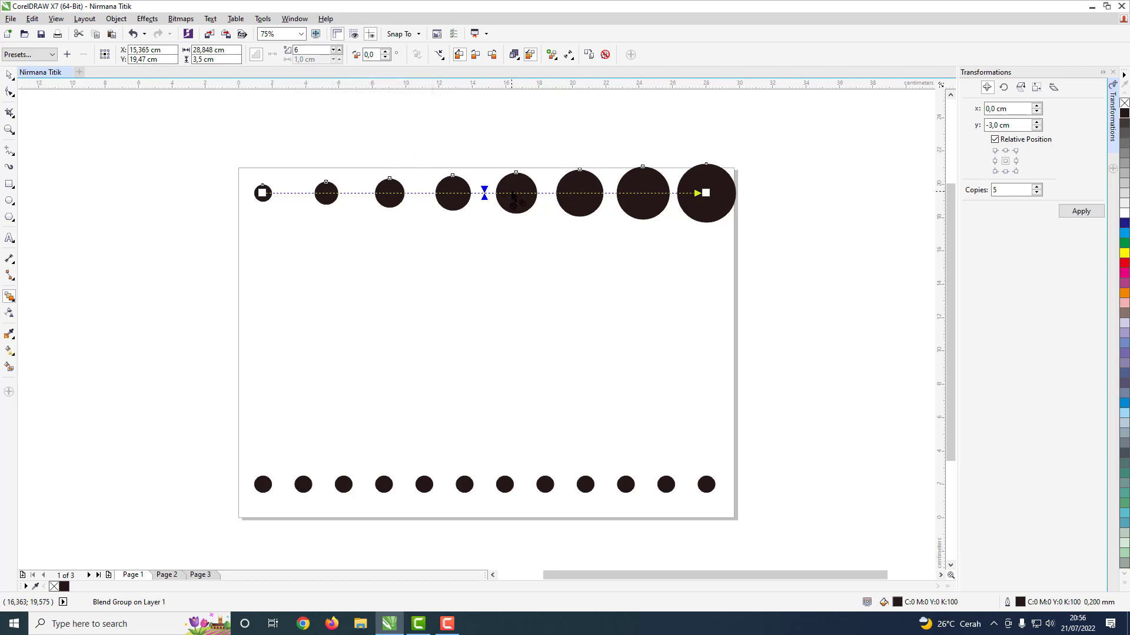
{"action": "left_click_drag", "start_coordinate": [306, 50], "coordinate": [268, 45]}
{"action": "type", "text": "10"}
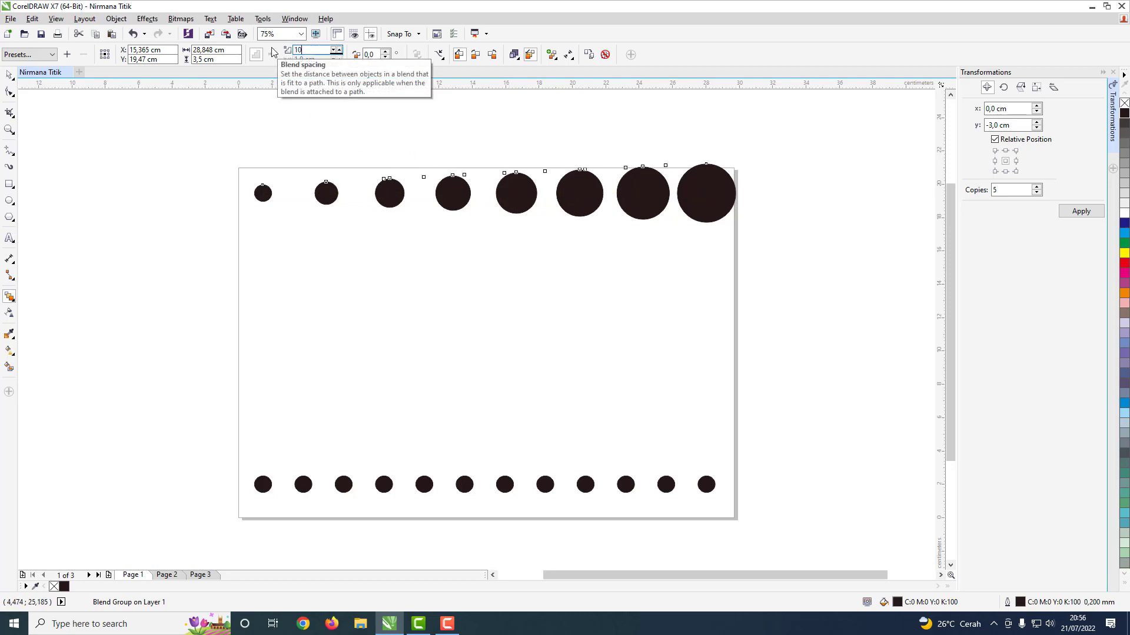
{"action": "key", "text": "Return"}
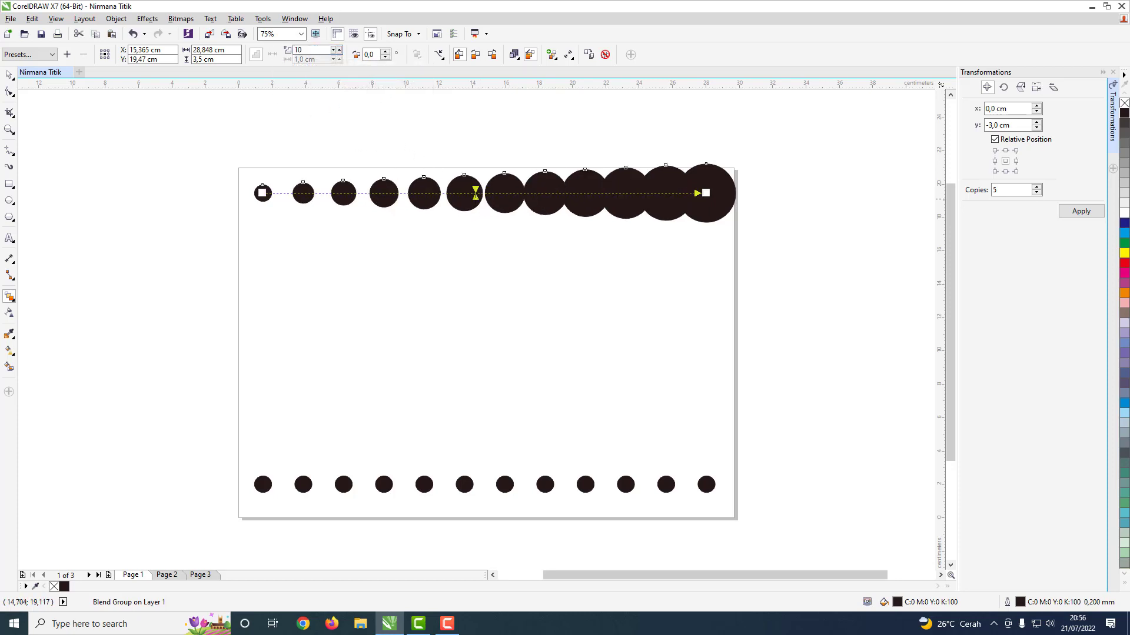
- Shift the upper blend's acceleration slightly toward the small circle and reduce its number of steps to 9
{"action": "left_click_drag", "start_coordinate": [435, 194], "coordinate": [403, 194]}
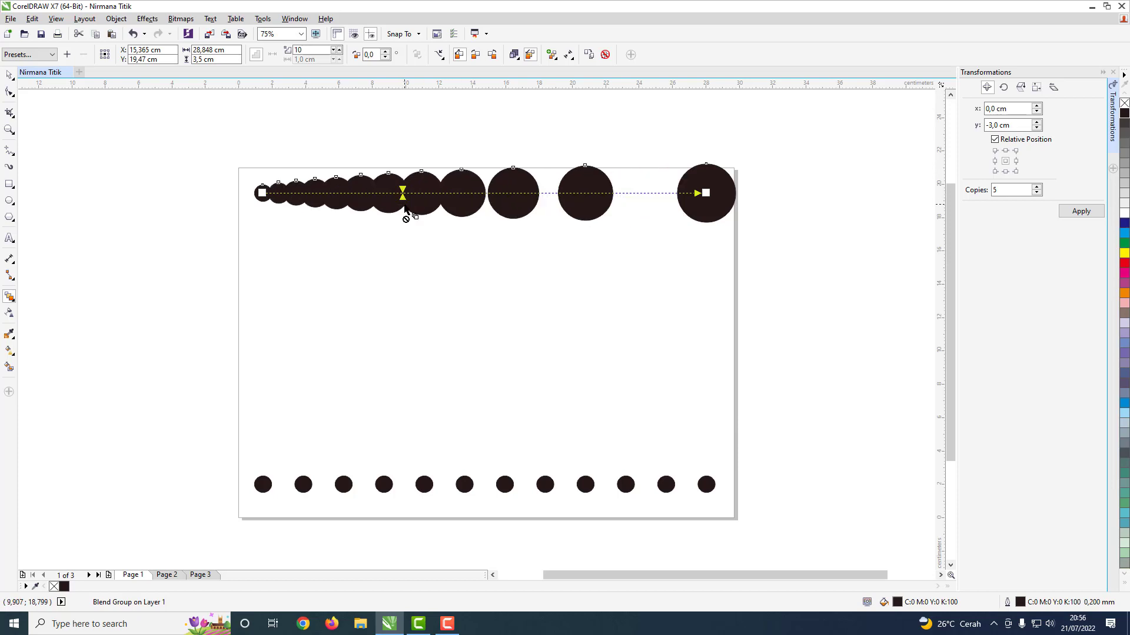
{"action": "left_click_drag", "start_coordinate": [443, 193], "coordinate": [460, 193]}
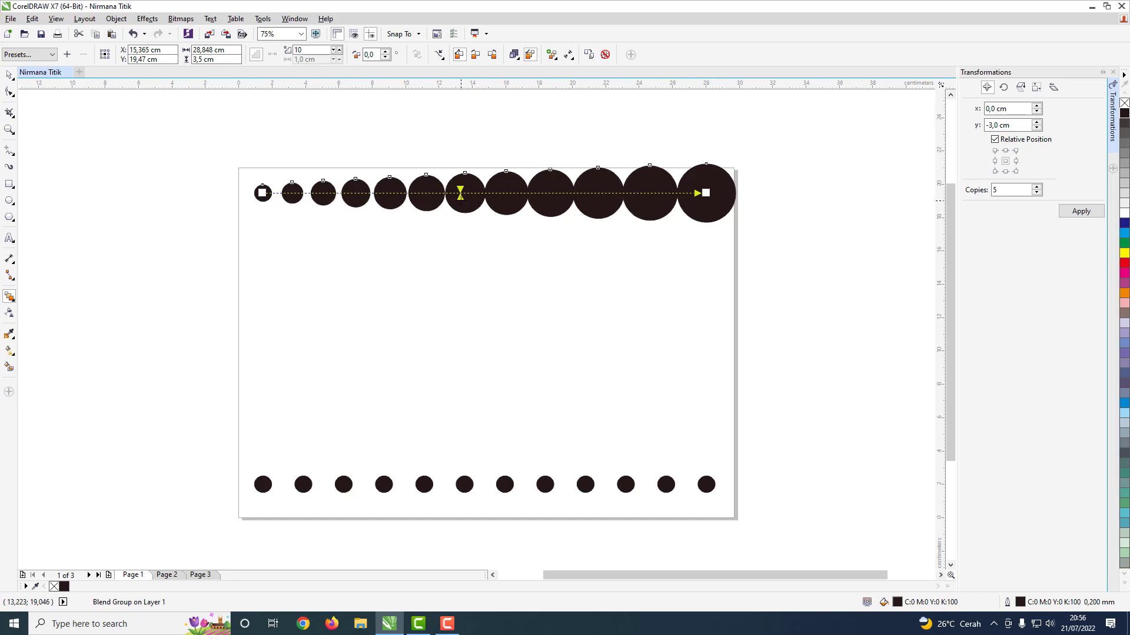
{"action": "left_click", "coordinate": [337, 57]}
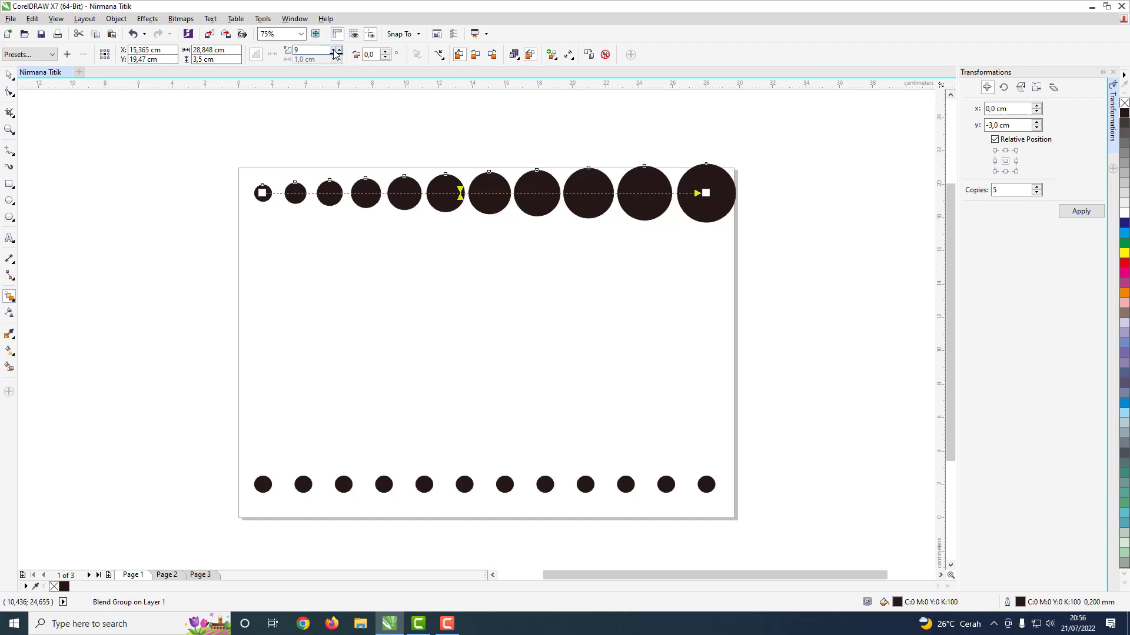
{"action": "left_click", "coordinate": [8, 75]}
{"action": "left_click", "coordinate": [528, 445]}
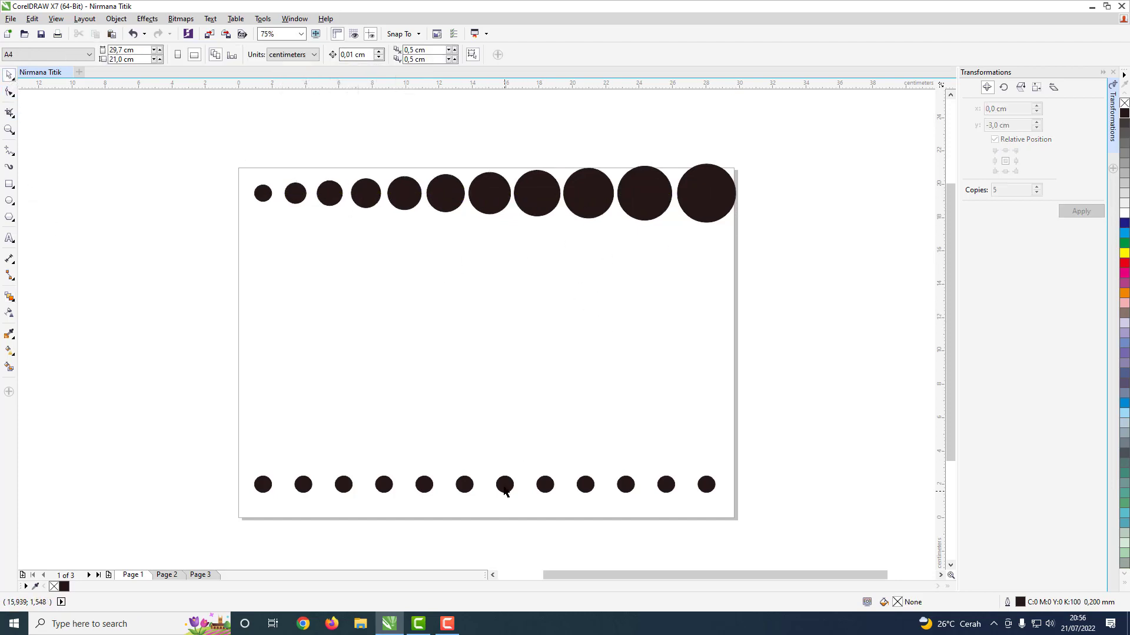
- Set the number of steps in the lower blend to 9
{"action": "left_click", "coordinate": [530, 206]}
{"action": "left_click", "coordinate": [470, 492]}
{"action": "double_click", "coordinate": [310, 51]}
{"action": "type", "text": "9"}
{"action": "key", "text": "Return"}
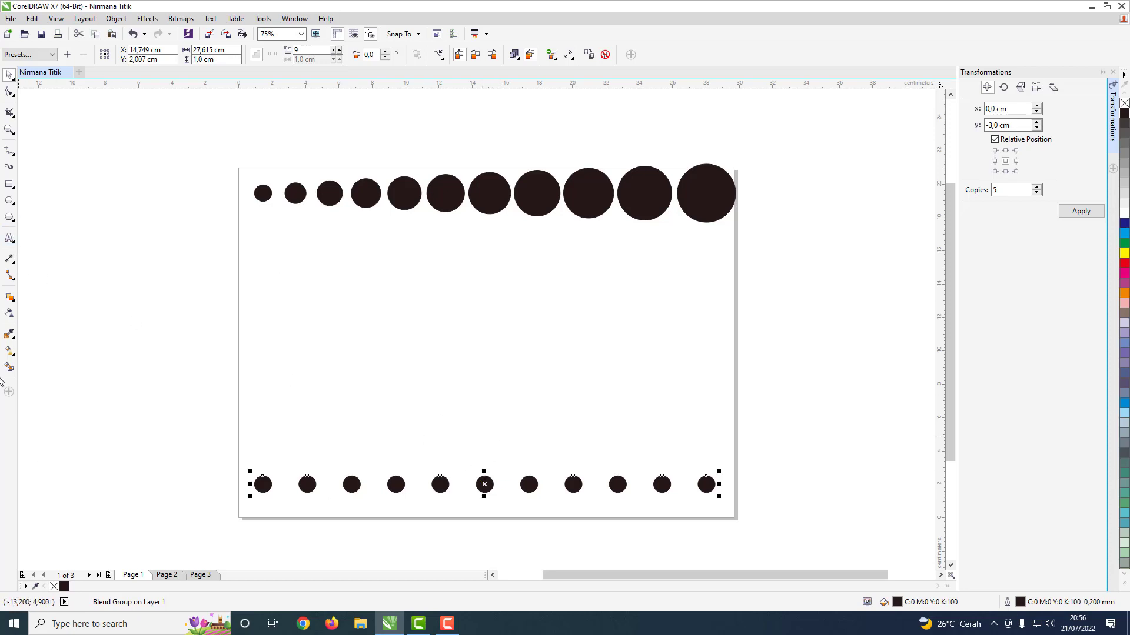
- Place a vertical guideline through the upper blend's acceleration sliders, at about 13.26 cm
{"action": "left_click", "coordinate": [9, 298]}
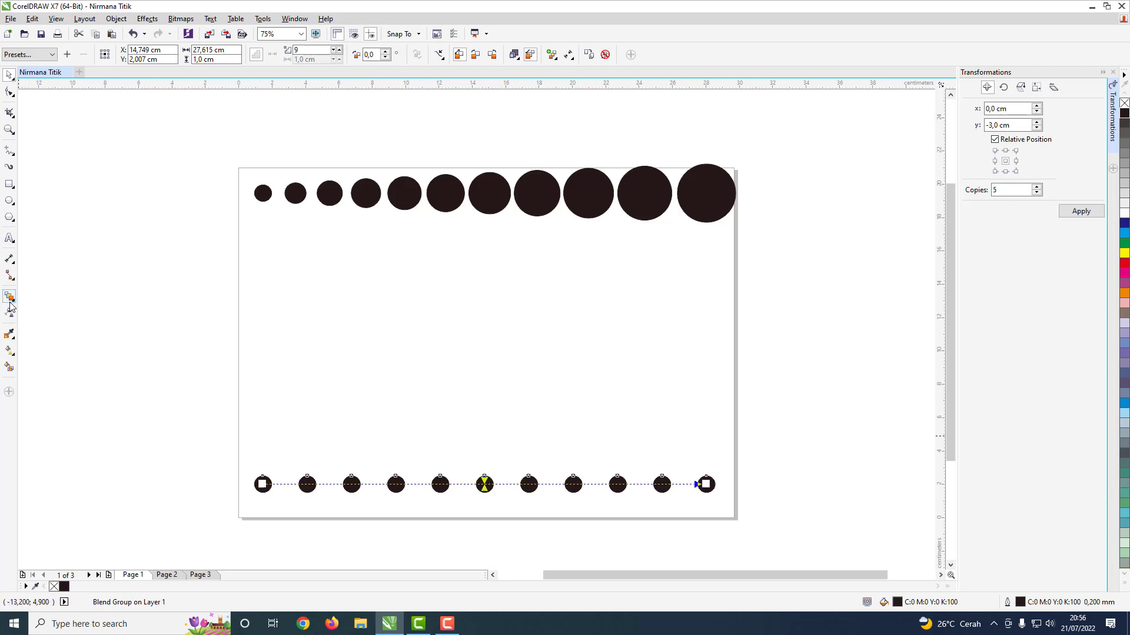
{"action": "left_click", "coordinate": [496, 195]}
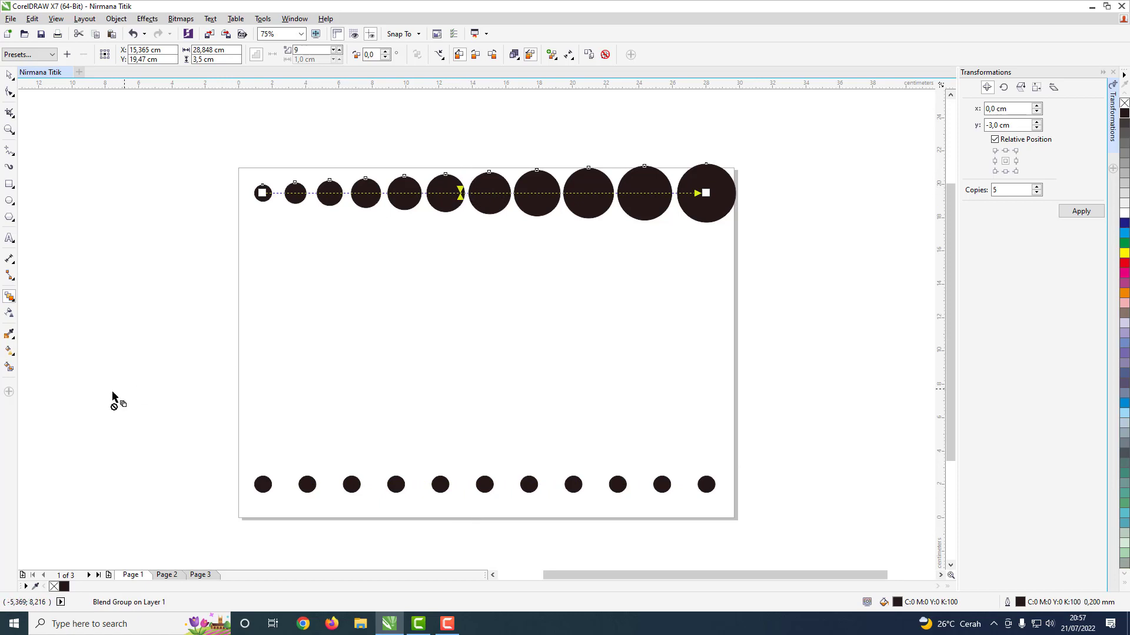
{"action": "left_click_drag", "start_coordinate": [941, 244], "coordinate": [462, 274]}
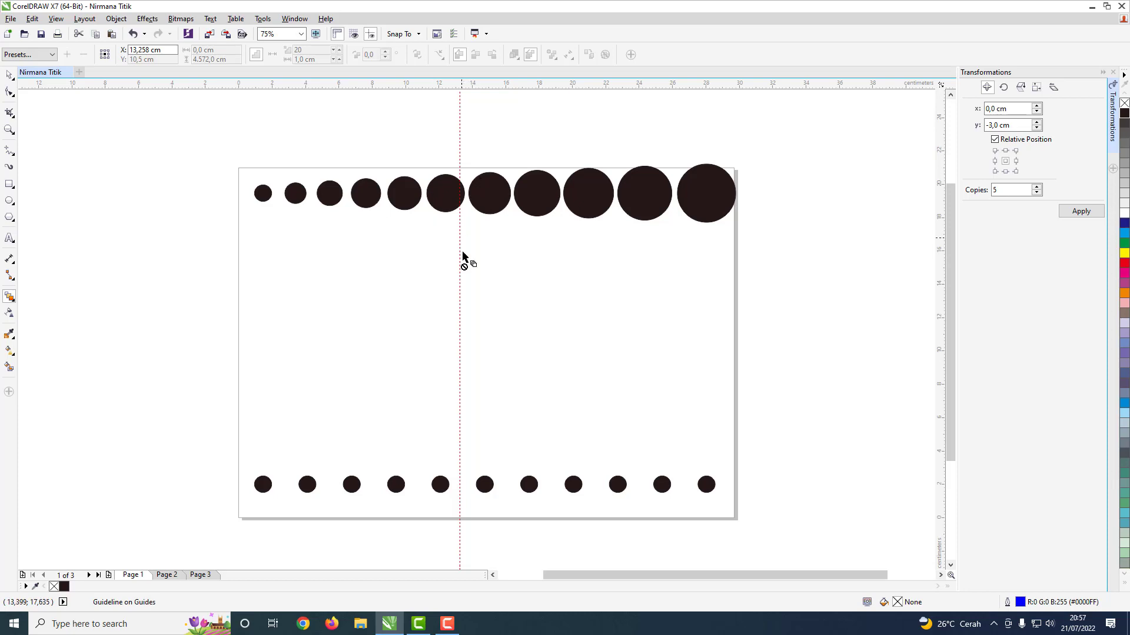
- Shift the lower blend's acceleration sliders to the vertical guideline to match the upper row's spacing
{"action": "left_click", "coordinate": [490, 487]}
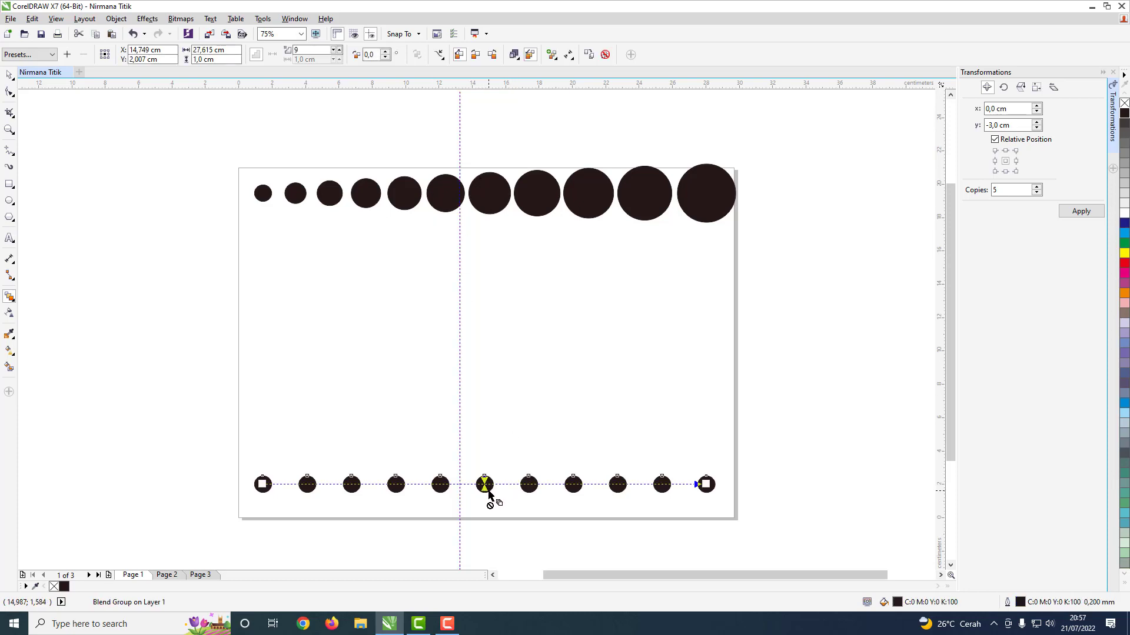
{"action": "left_click_drag", "start_coordinate": [484, 484], "coordinate": [460, 484]}
{"action": "left_click", "coordinate": [10, 75]}
{"action": "left_click", "coordinate": [136, 160]}
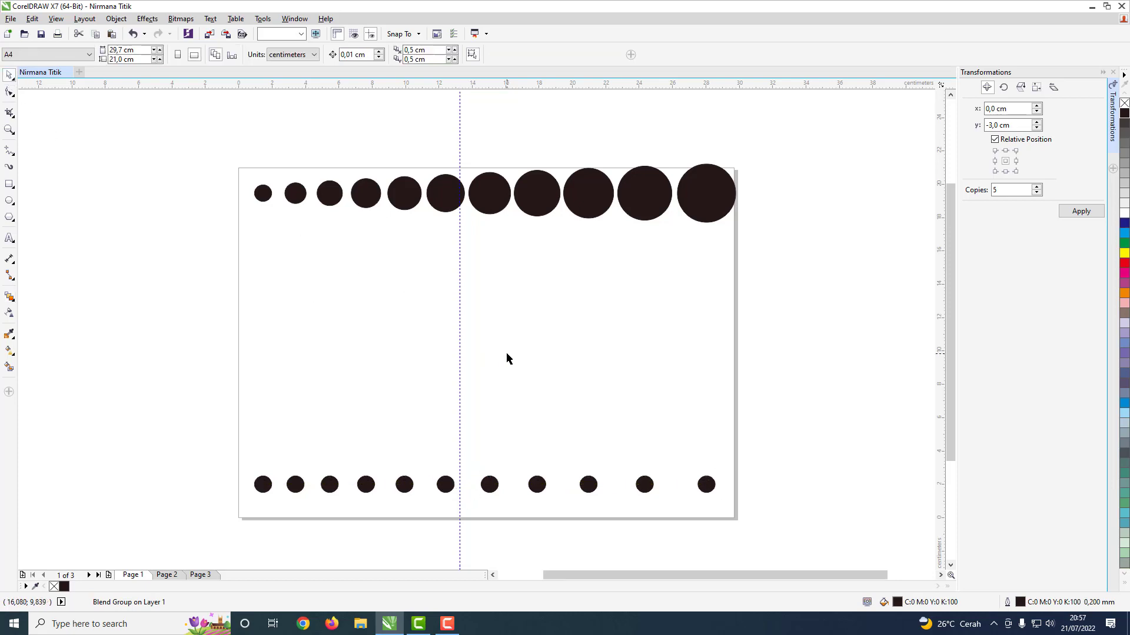
- Clear all vertical guidelines from the document
{"action": "double_click", "coordinate": [461, 144]}
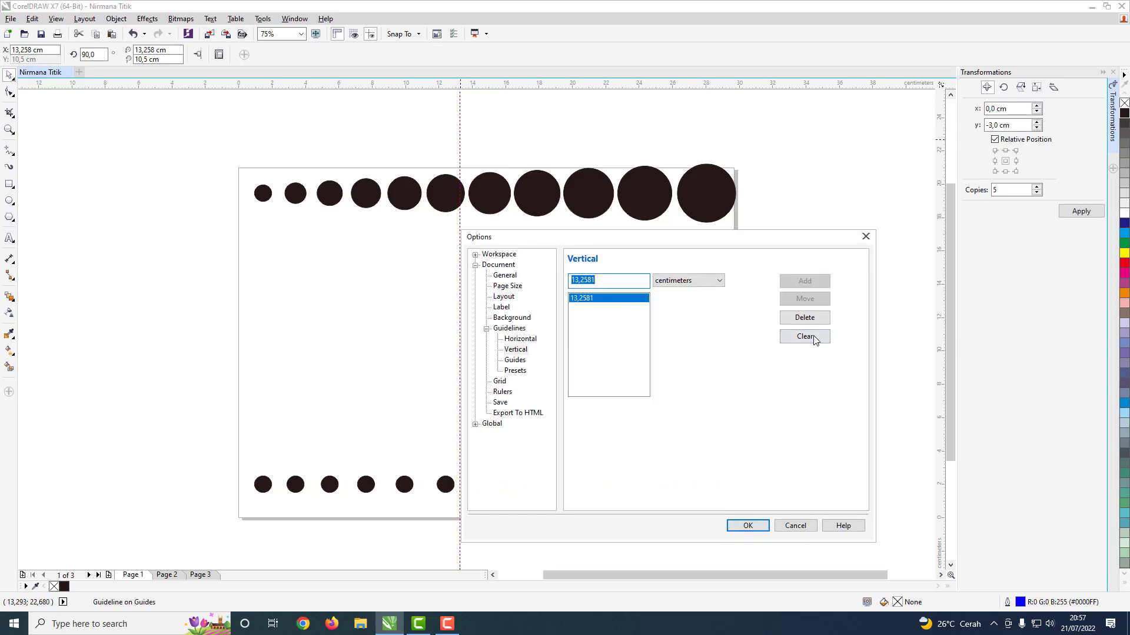
{"action": "left_click", "coordinate": [814, 335]}
{"action": "left_click", "coordinate": [765, 526]}
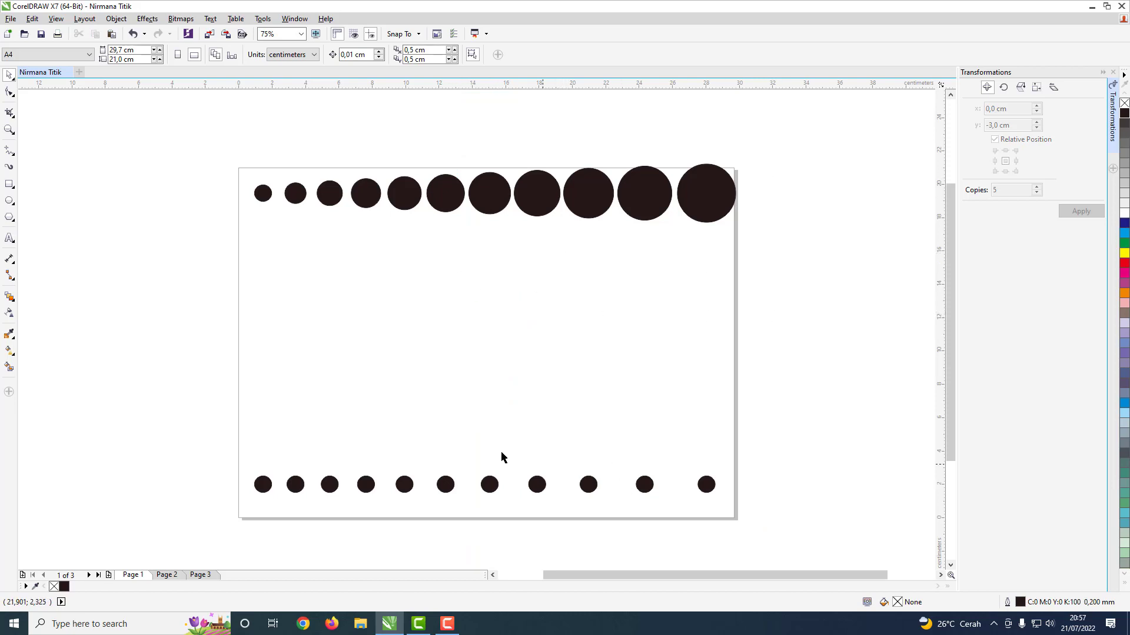
- Break both the upper and the lower blend groups apart
{"action": "left_click", "coordinate": [546, 203]}
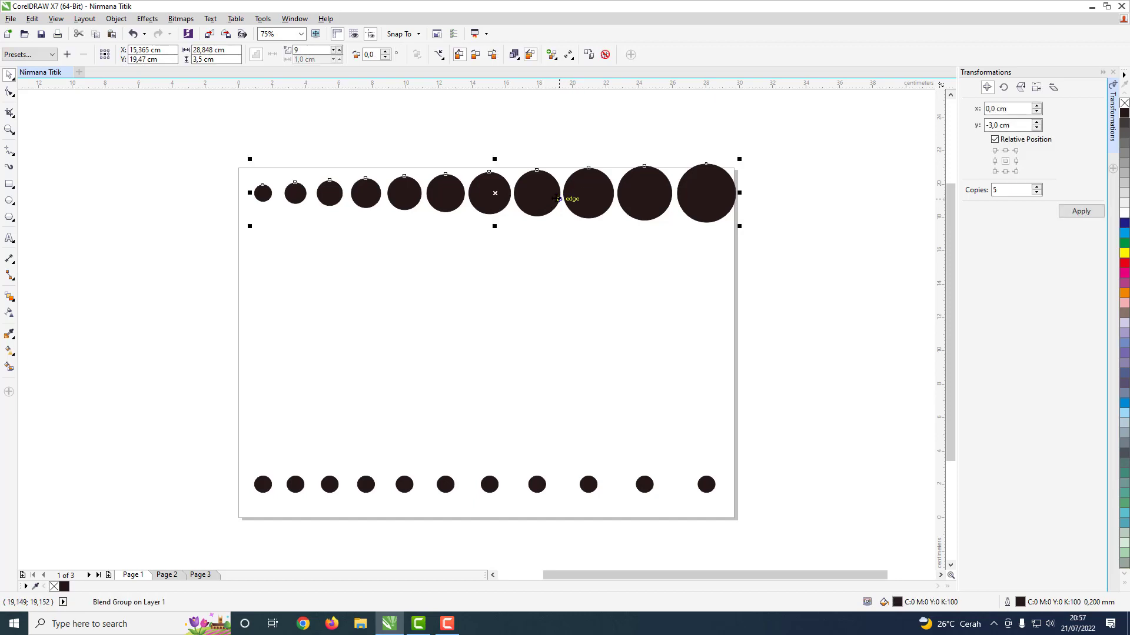
{"action": "right_click", "coordinate": [540, 198]}
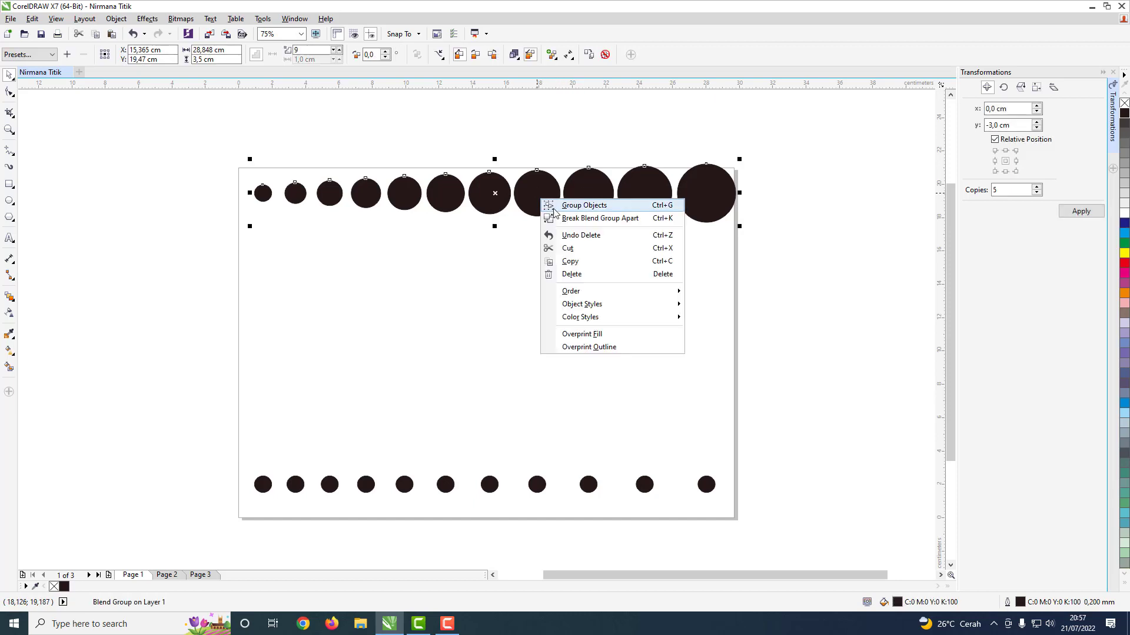
{"action": "left_click", "coordinate": [591, 218]}
{"action": "left_click", "coordinate": [539, 483]}
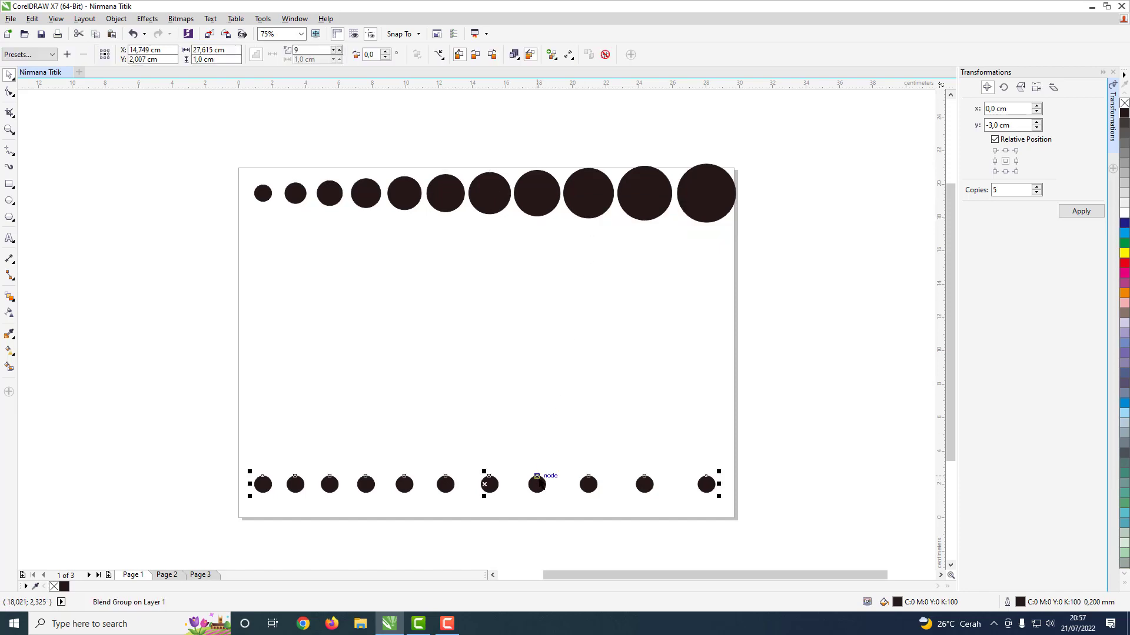
{"action": "right_click", "coordinate": [540, 482]}
{"action": "left_click", "coordinate": [594, 345]}
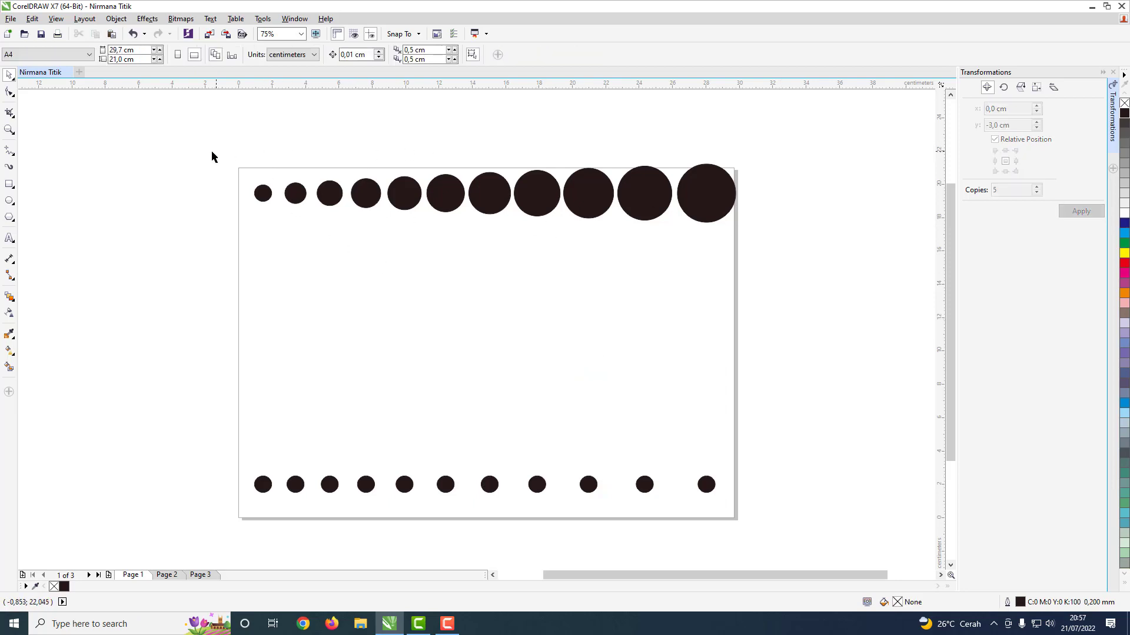
- Weld the upper row's two end circles and the group between them into a single curve
{"action": "left_click", "coordinate": [296, 194]}
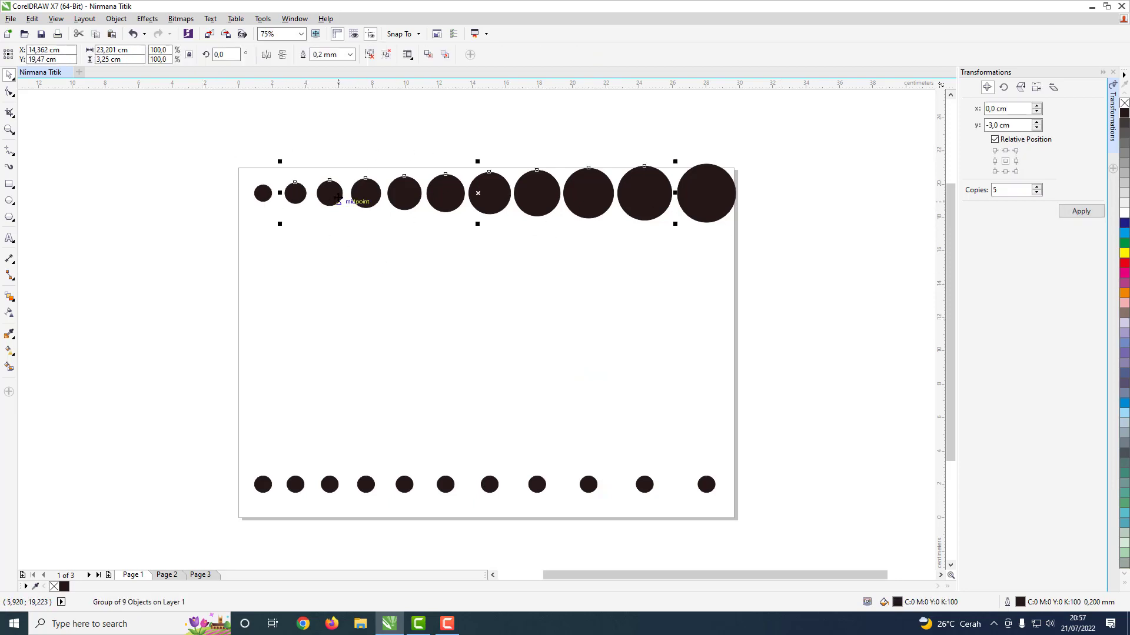
{"action": "left_click", "coordinate": [596, 269]}
{"action": "left_click", "coordinate": [644, 193]}
{"action": "left_click", "coordinate": [709, 193]}
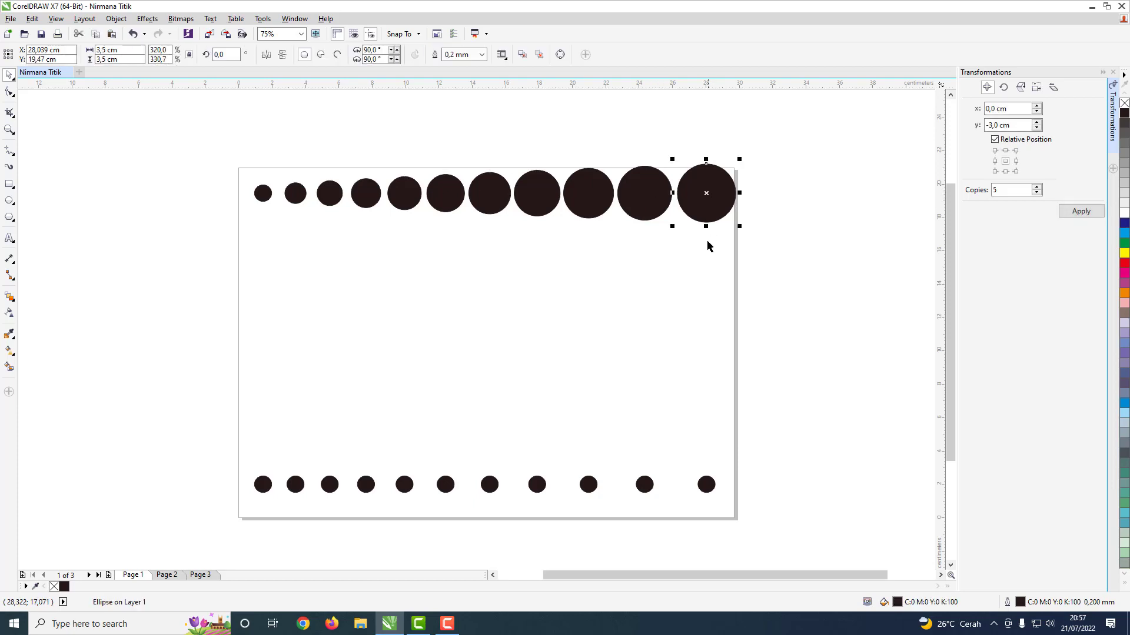
{"action": "left_click", "coordinate": [291, 225]}
{"action": "left_click_drag", "start_coordinate": [164, 110], "coordinate": [875, 271]}
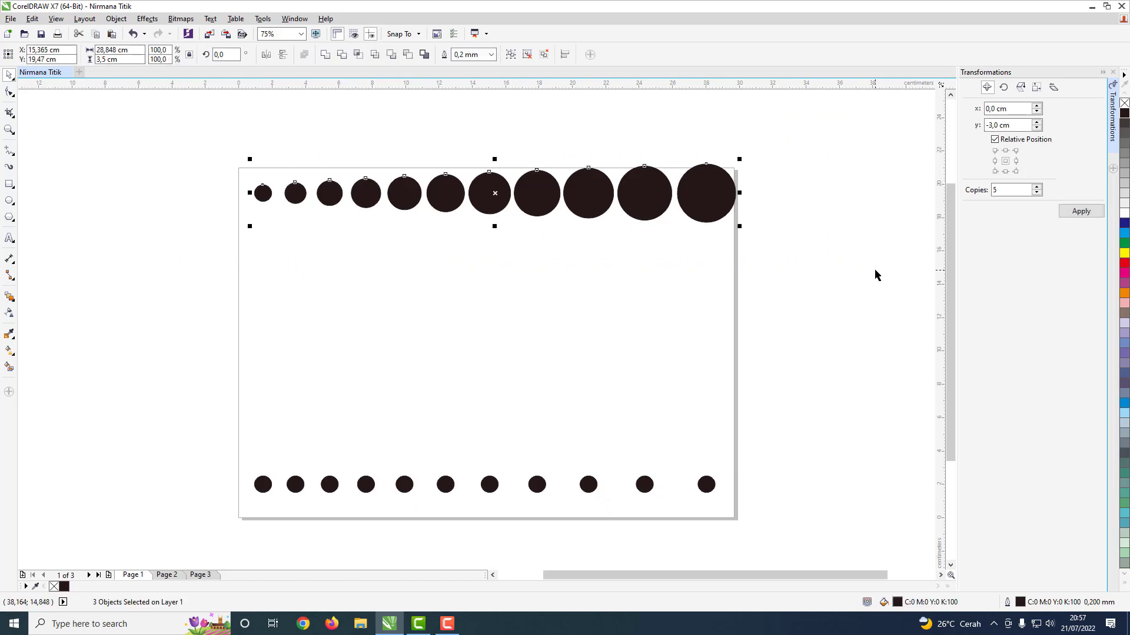
{"action": "left_click", "coordinate": [367, 216]}
{"action": "left_click_drag", "start_coordinate": [217, 108], "coordinate": [864, 287]}
{"action": "left_click", "coordinate": [206, 135]}
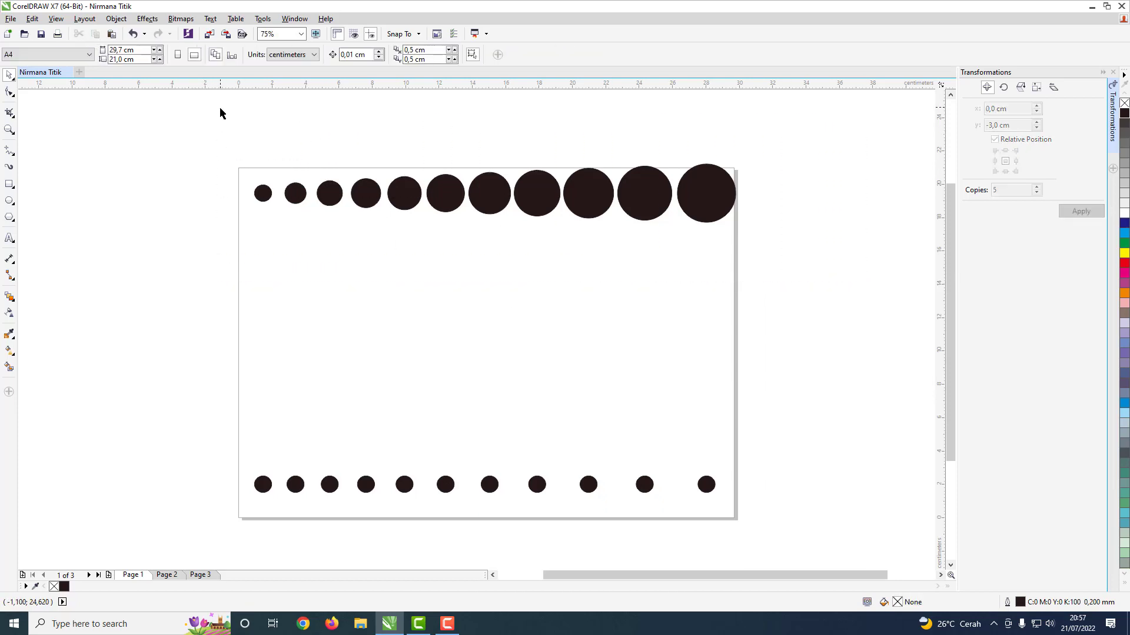
{"action": "left_click_drag", "start_coordinate": [211, 146], "coordinate": [782, 273]}
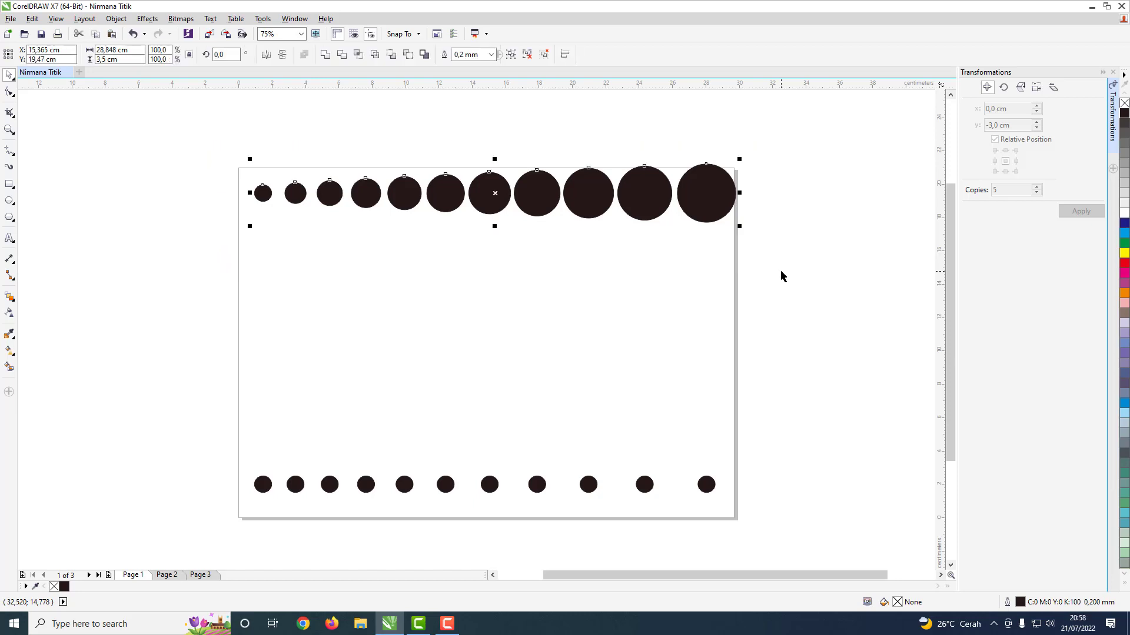
{"action": "left_click", "coordinate": [325, 54]}
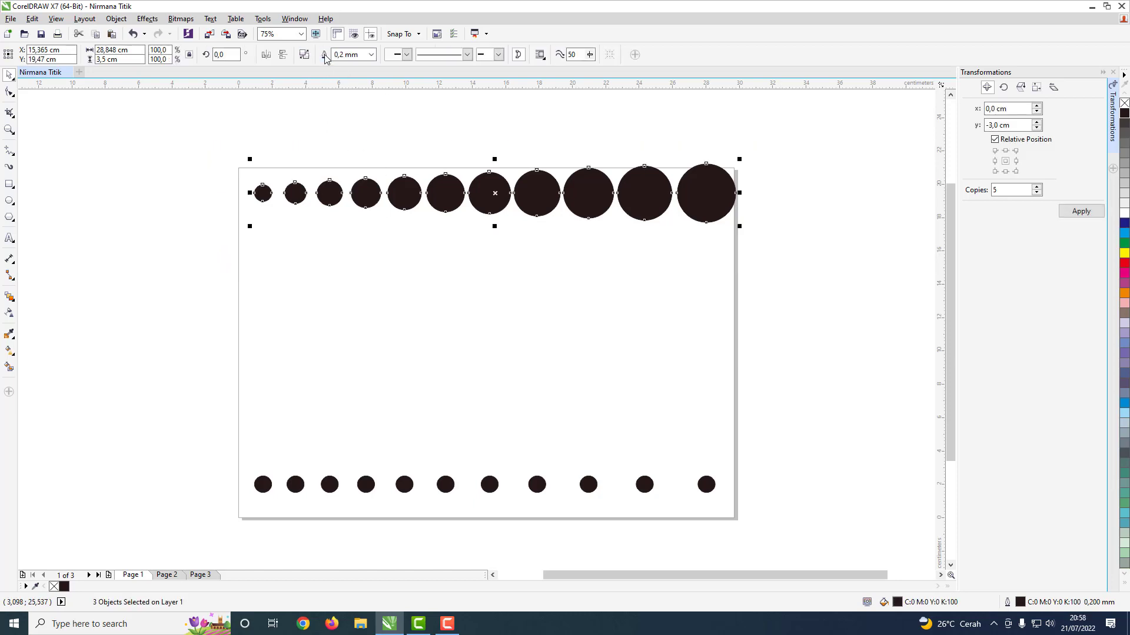
- Weld the whole lower row of small circles into a single curve
{"action": "left_click_drag", "start_coordinate": [199, 416], "coordinate": [832, 530]}
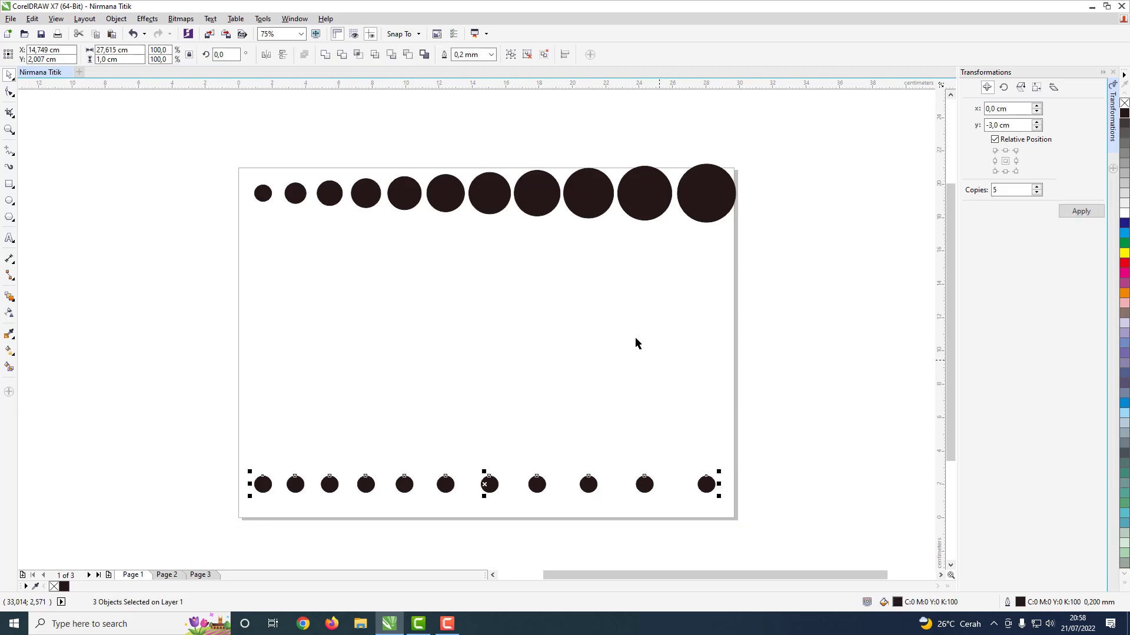
{"action": "left_click", "coordinate": [326, 55]}
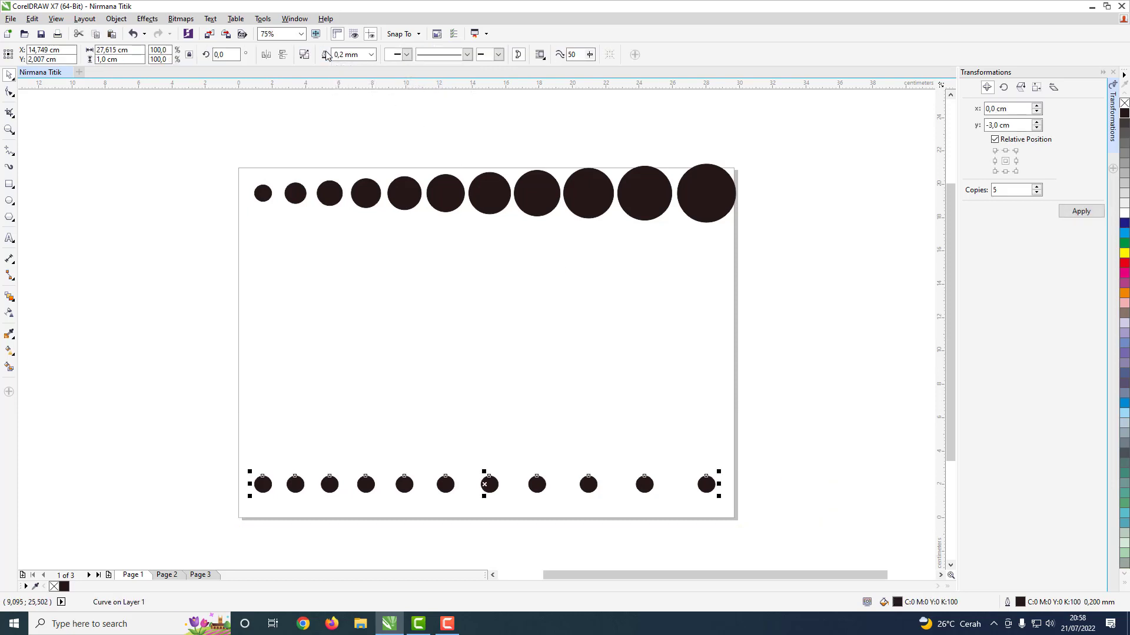
{"action": "left_click", "coordinate": [625, 345]}
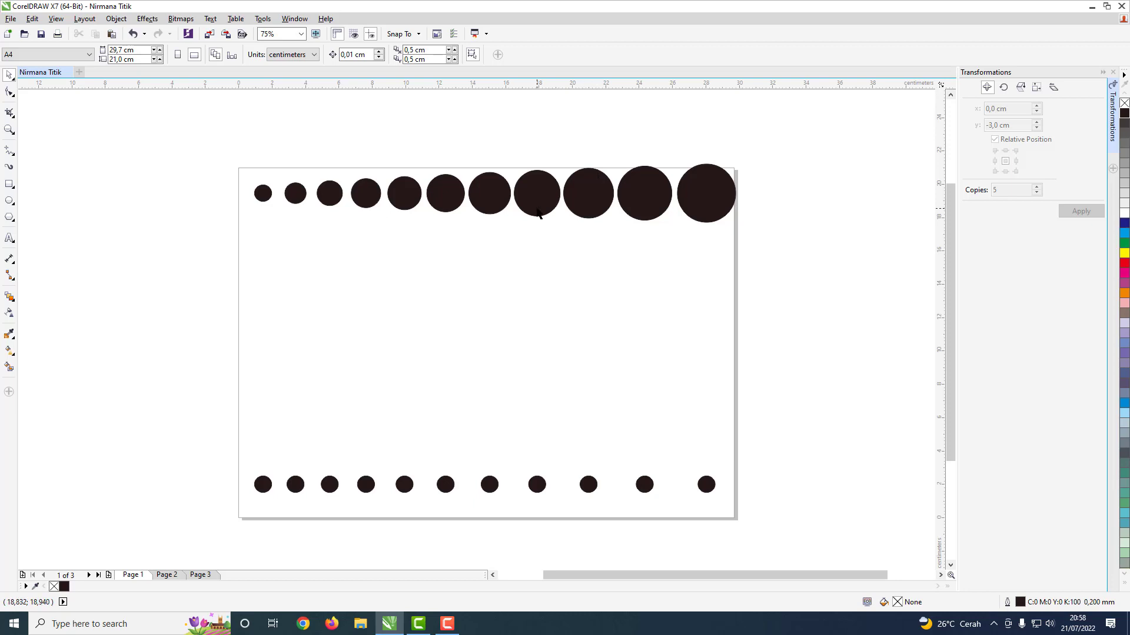
- Blend the welded lower row into the welded upper row to fill the page between them
{"action": "left_click", "coordinate": [9, 298]}
{"action": "left_click", "coordinate": [494, 487]}
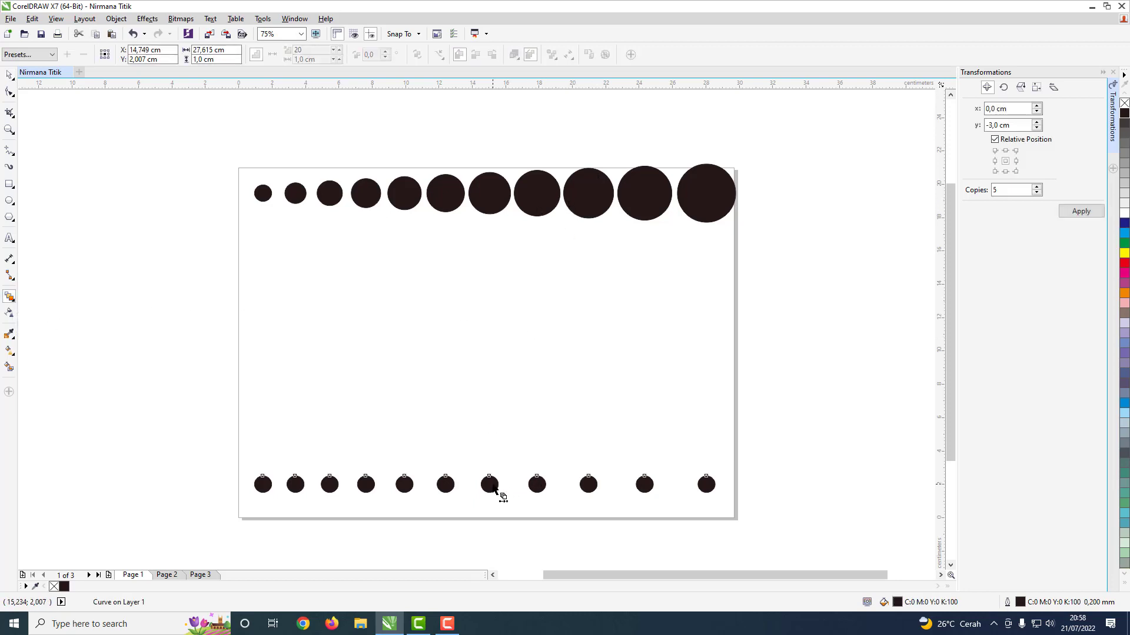
{"action": "left_click_drag", "start_coordinate": [494, 489], "coordinate": [494, 194]}
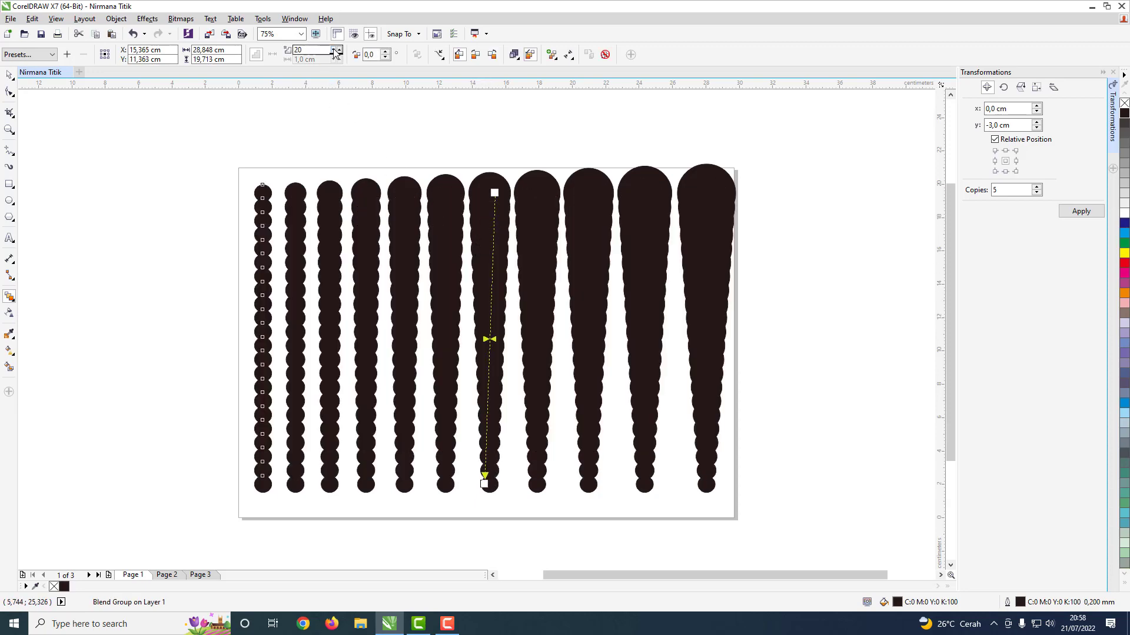
- Reduce the row-to-row blend to 4 steps
{"action": "left_click", "coordinate": [335, 54]}
{"action": "left_click", "coordinate": [335, 54]}
{"action": "left_click", "coordinate": [335, 54]}
{"action": "left_click", "coordinate": [335, 54]}
{"action": "left_click", "coordinate": [335, 54]}
{"action": "left_click", "coordinate": [335, 54]}
{"action": "left_click", "coordinate": [334, 54]}
{"action": "left_click", "coordinate": [335, 54]}
{"action": "left_click", "coordinate": [335, 54]}
{"action": "left_click", "coordinate": [335, 55]}
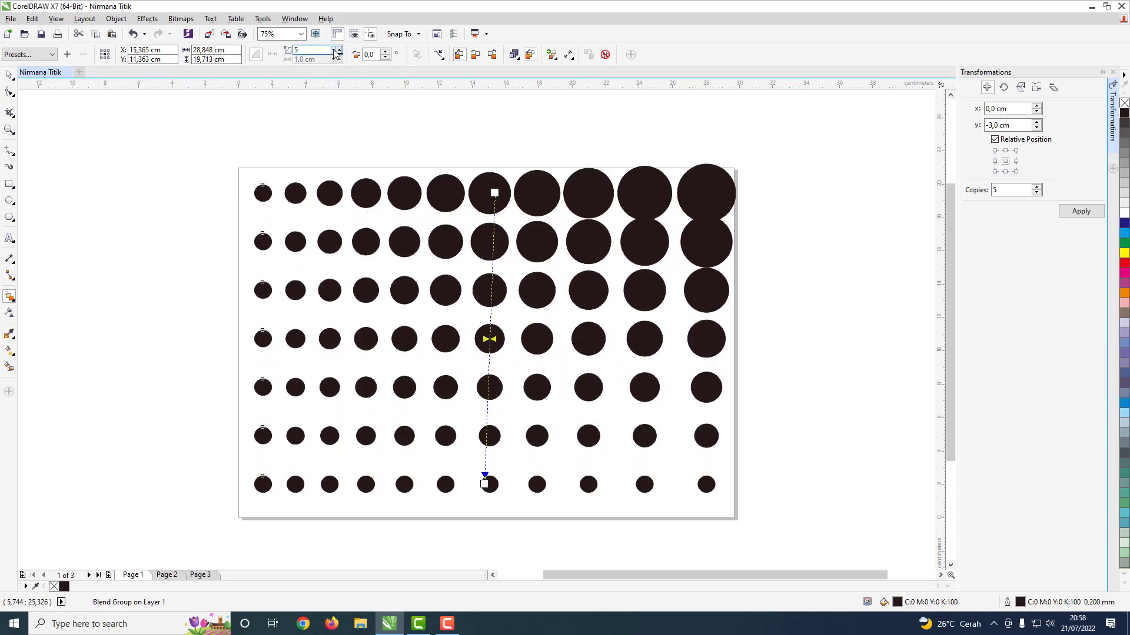
{"action": "left_click", "coordinate": [335, 55]}
{"action": "left_click", "coordinate": [338, 52]}
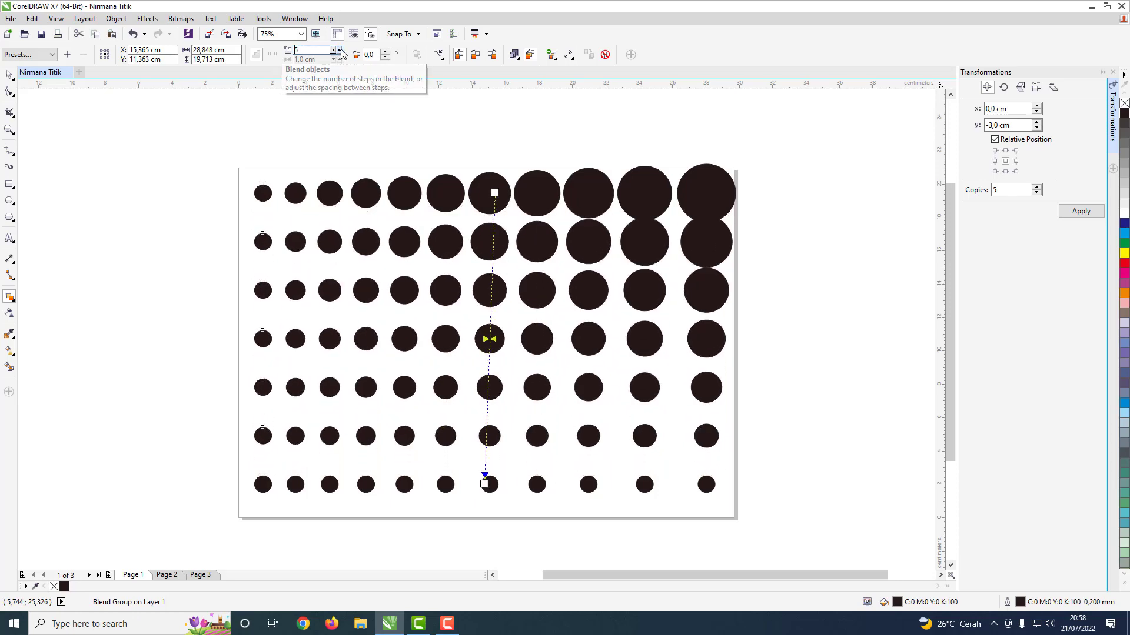
{"action": "left_click", "coordinate": [337, 51]}
{"action": "left_click", "coordinate": [334, 54]}
{"action": "left_click", "coordinate": [335, 54]}
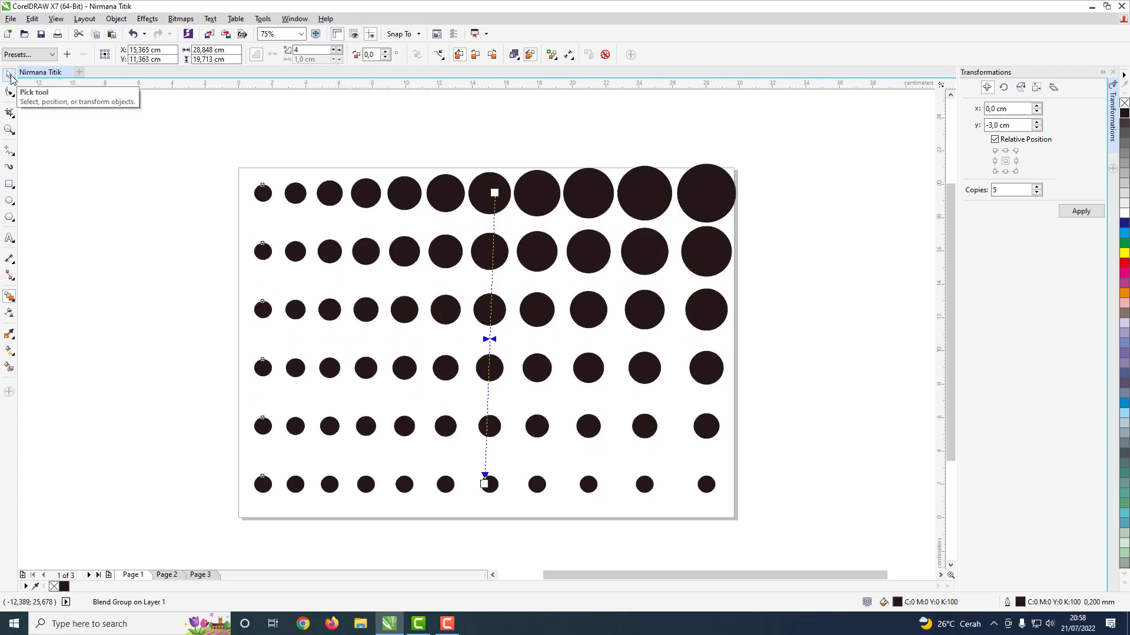
- Try to line up the blend's lower end control with its upper one, and undo the move
{"action": "left_click_drag", "start_coordinate": [484, 483], "coordinate": [495, 488]}
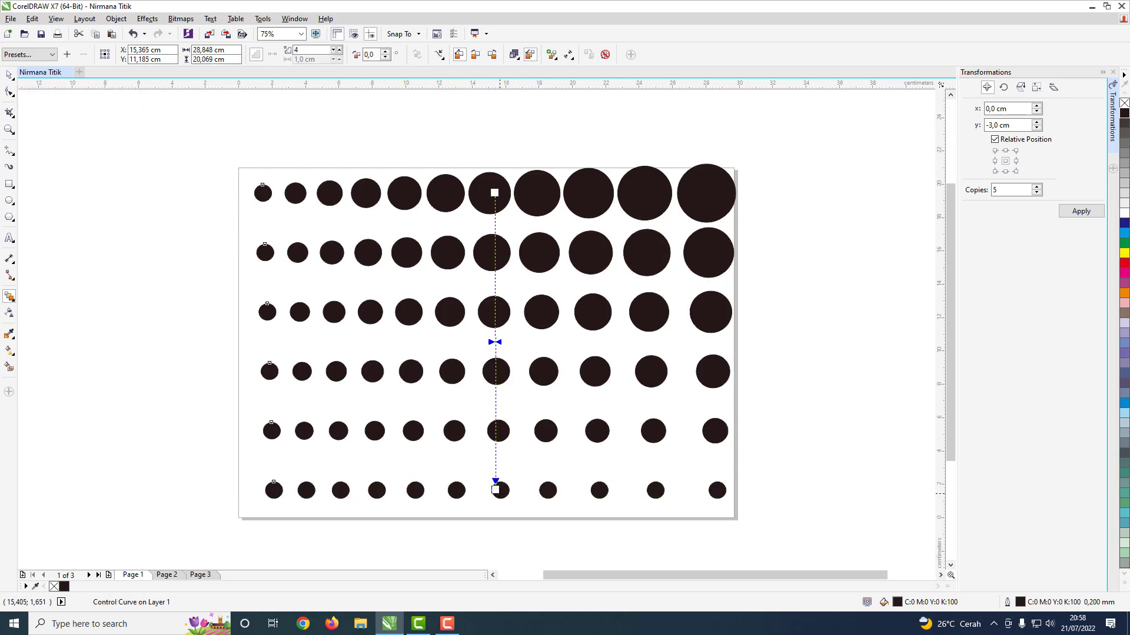
{"action": "key", "text": "ctrl+z"}
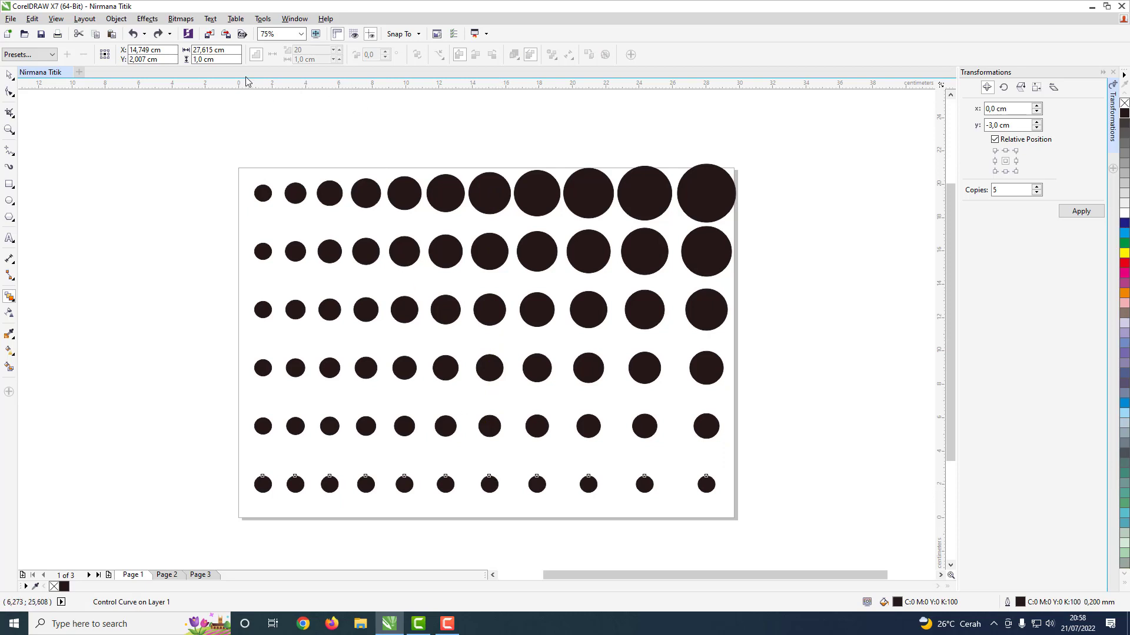
{"action": "left_click", "coordinate": [478, 216]}
{"action": "left_click", "coordinate": [450, 490]}
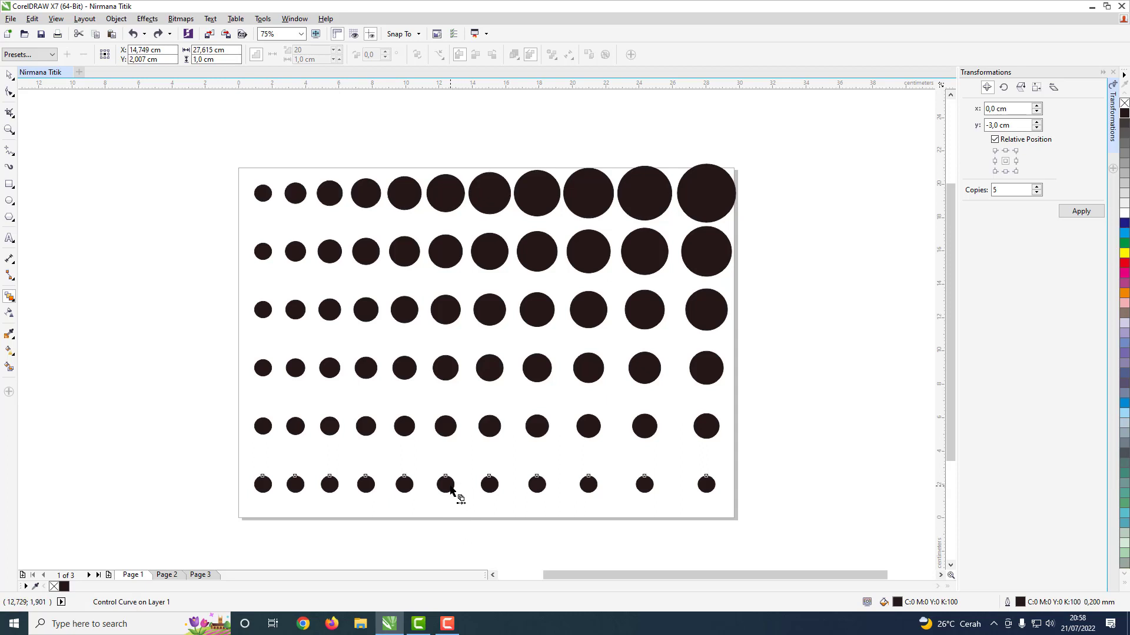
{"action": "left_click", "coordinate": [10, 75]}
{"action": "left_click", "coordinate": [504, 494]}
{"action": "left_click", "coordinate": [494, 487]}
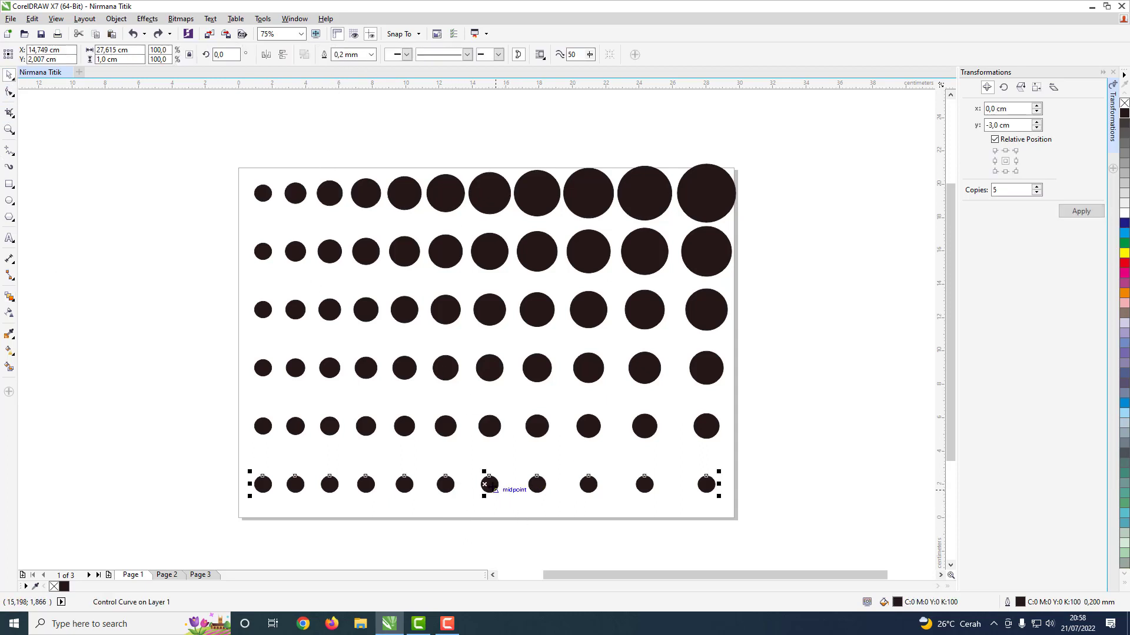
{"action": "left_click", "coordinate": [10, 297]}
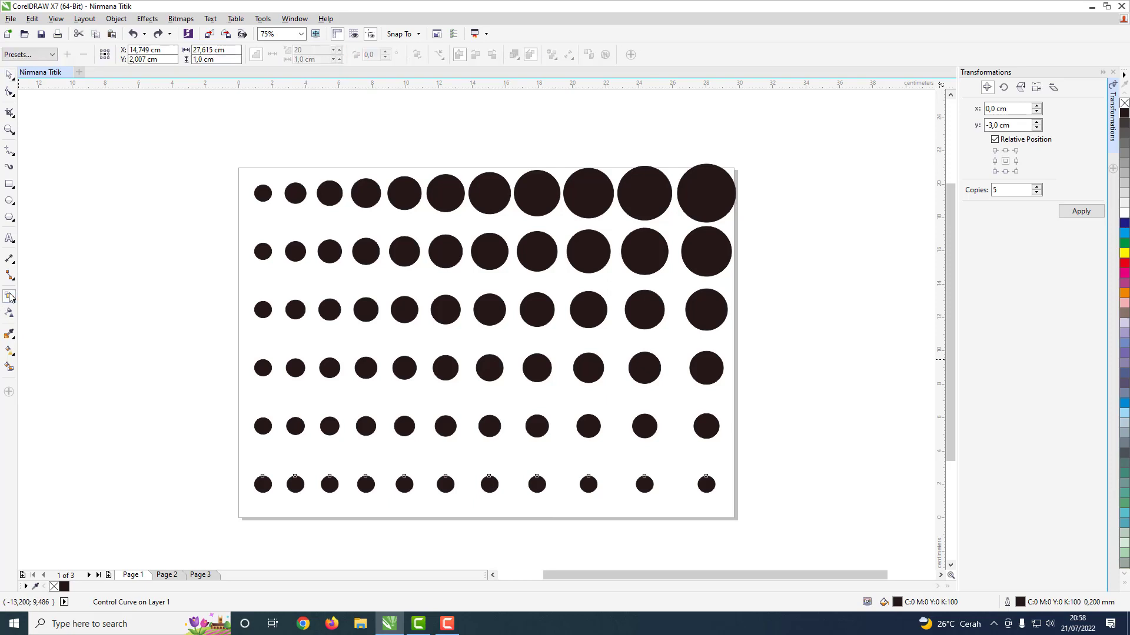
- Shift the row-to-row blend's acceleration toward the lower row and set the blend to 6 steps
{"action": "left_click", "coordinate": [486, 395]}
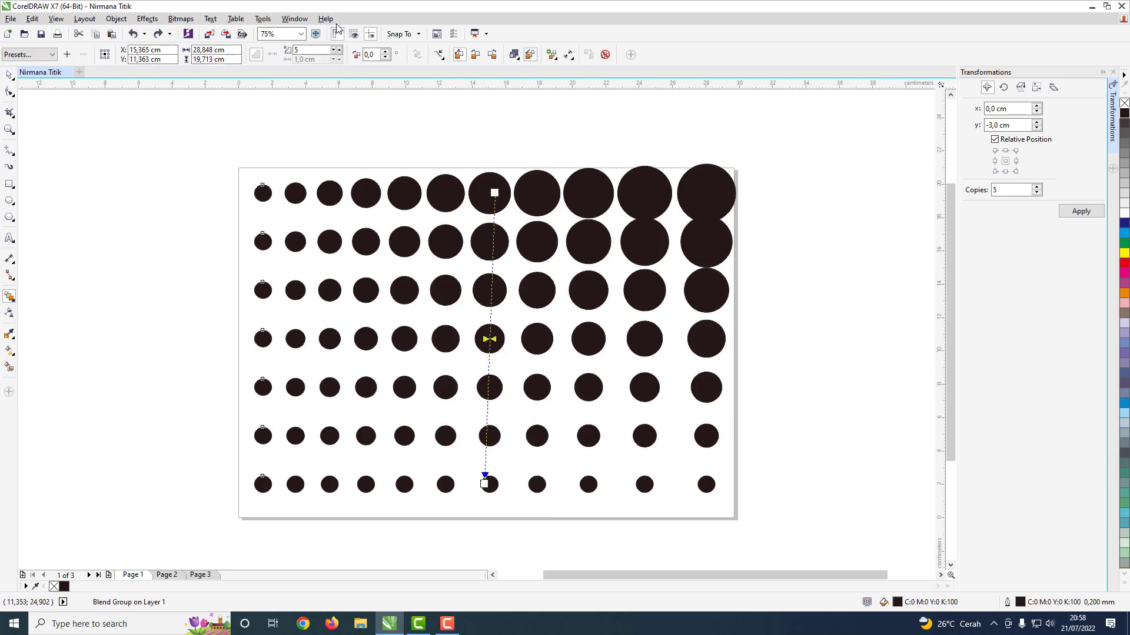
{"action": "left_click", "coordinate": [334, 53]}
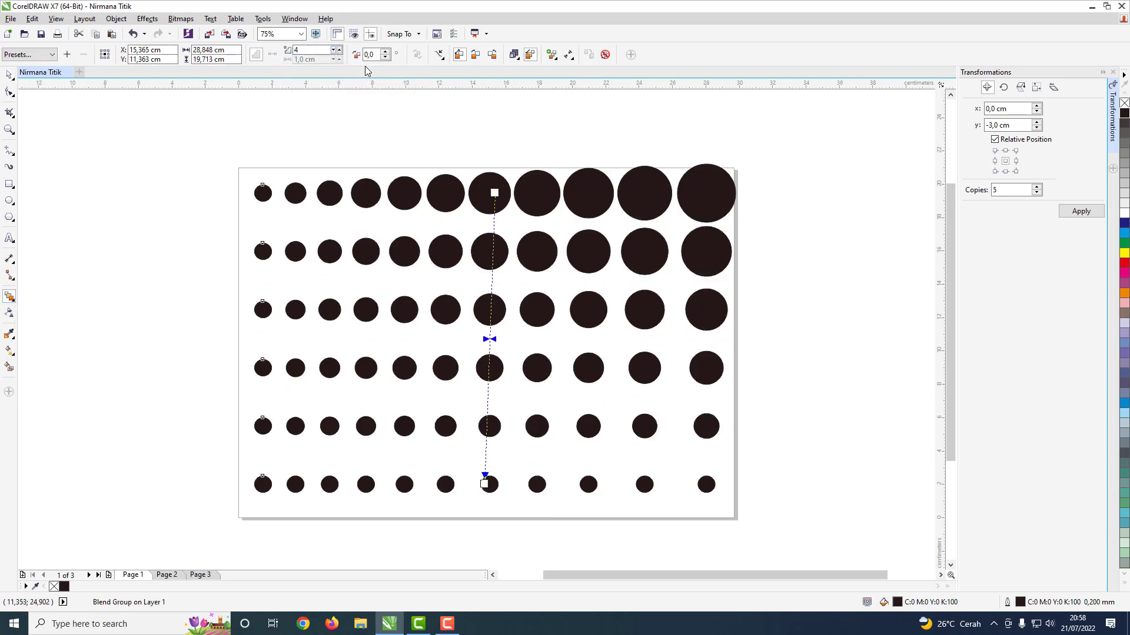
{"action": "left_click", "coordinate": [338, 50]}
{"action": "left_click", "coordinate": [338, 51]}
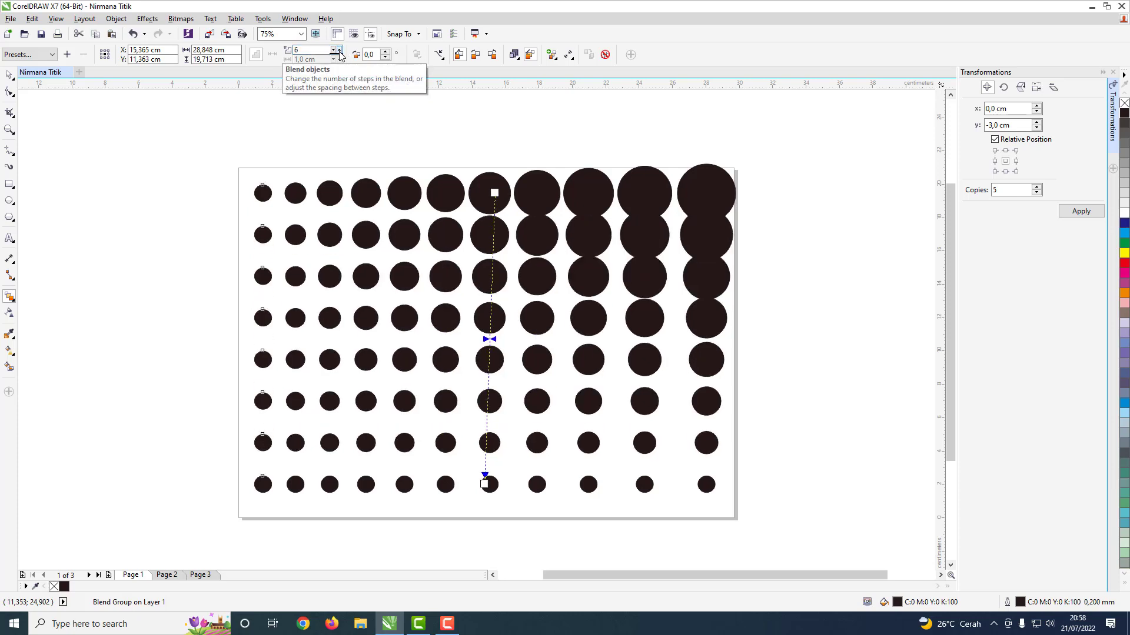
{"action": "left_click", "coordinate": [338, 51]}
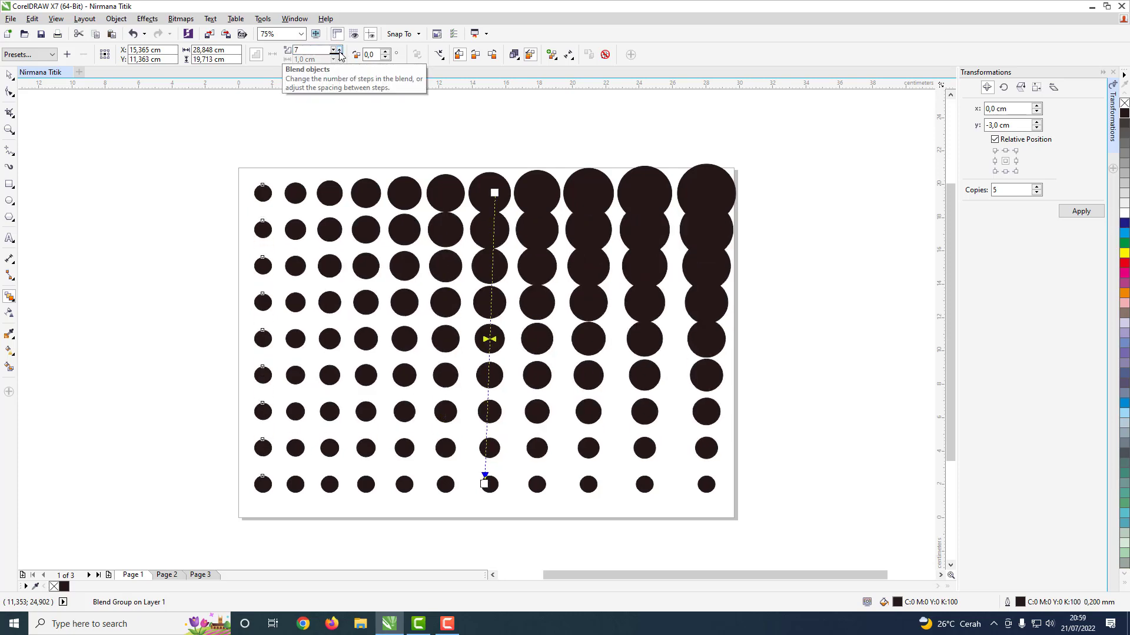
{"action": "left_click_drag", "start_coordinate": [492, 339], "coordinate": [491, 359]}
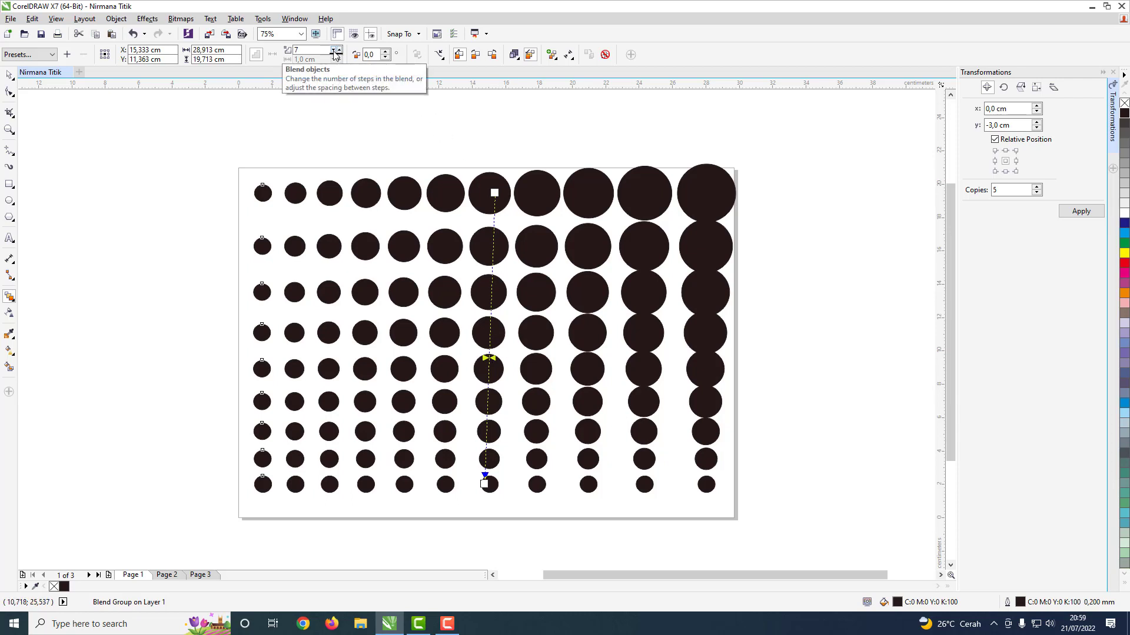
{"action": "left_click", "coordinate": [334, 56]}
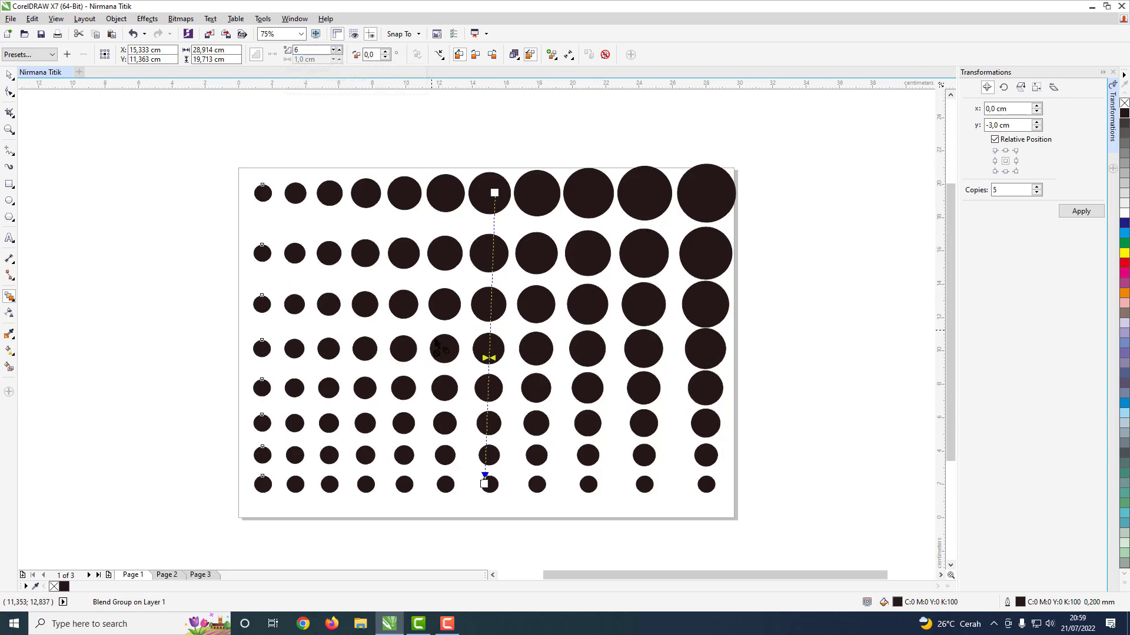
{"action": "left_click_drag", "start_coordinate": [494, 193], "coordinate": [490, 201]}
{"action": "left_click_drag", "start_coordinate": [495, 193], "coordinate": [494, 193]}
{"action": "left_click", "coordinate": [494, 193]}
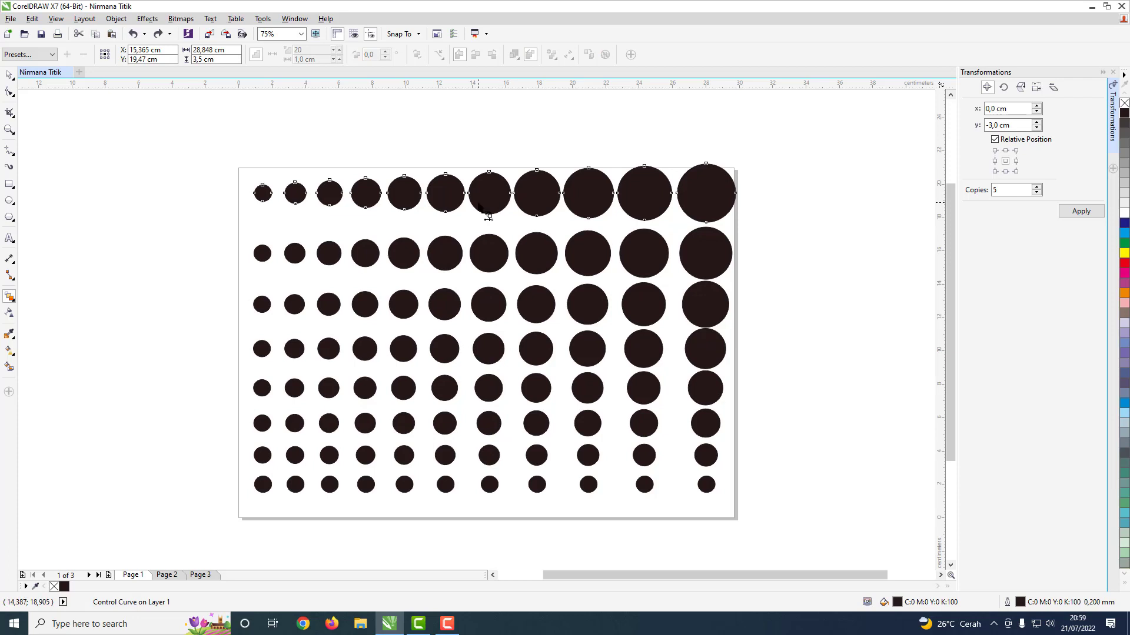
- Nudge the row-to-row blend's acceleration sliders slightly back up to adjust the row spacing
{"action": "left_click", "coordinate": [489, 357]}
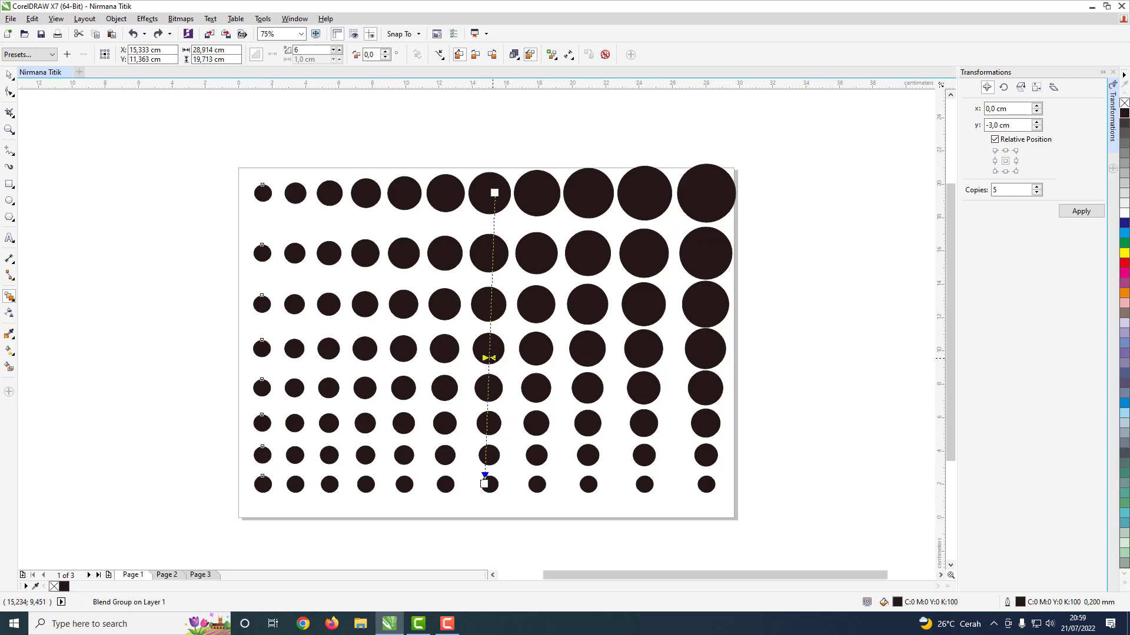
{"action": "left_click_drag", "start_coordinate": [489, 356], "coordinate": [489, 355]}
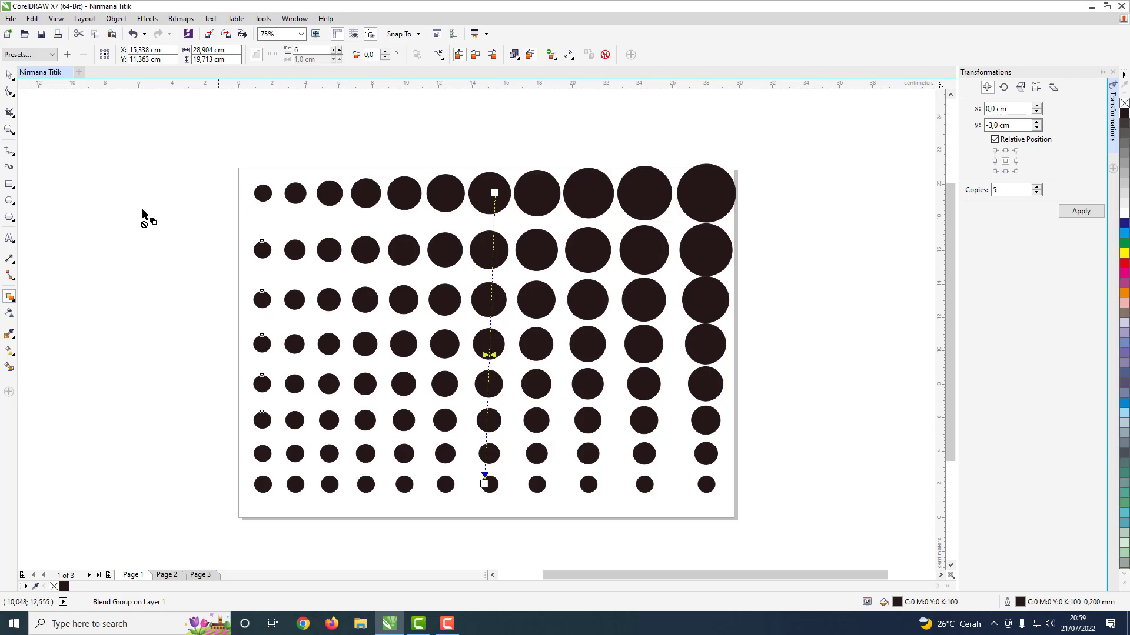
{"action": "left_click", "coordinate": [10, 75]}
{"action": "left_click", "coordinate": [771, 277]}
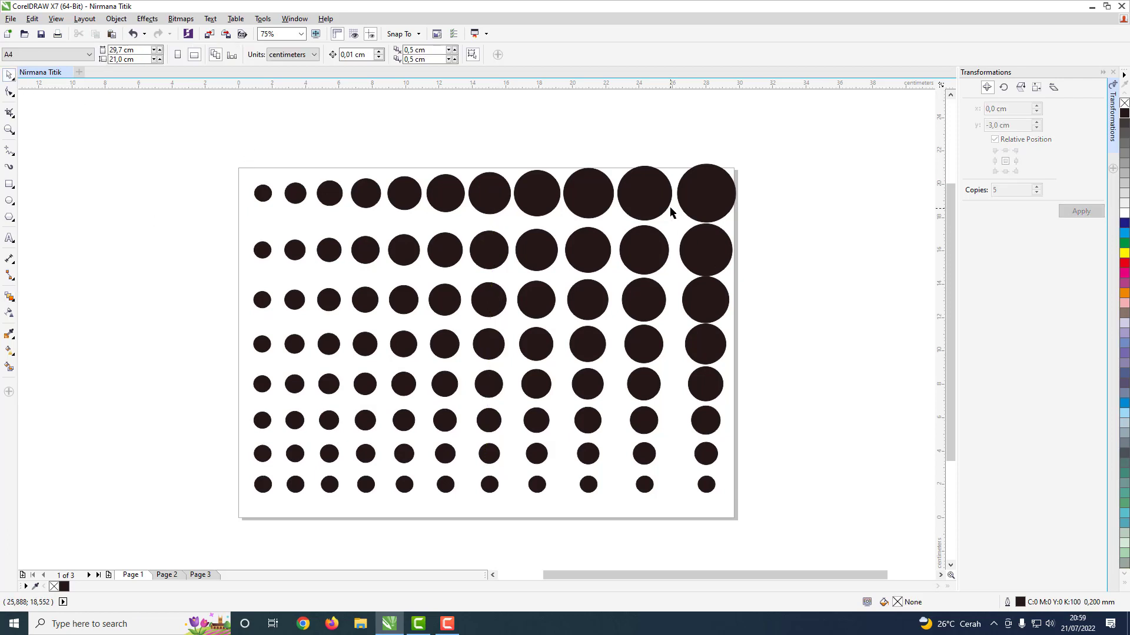
- Break the row-to-row blend group apart
{"action": "left_click", "coordinate": [671, 203]}
{"action": "left_click", "coordinate": [781, 246]}
{"action": "left_click", "coordinate": [543, 305]}
{"action": "right_click", "coordinate": [543, 305]}
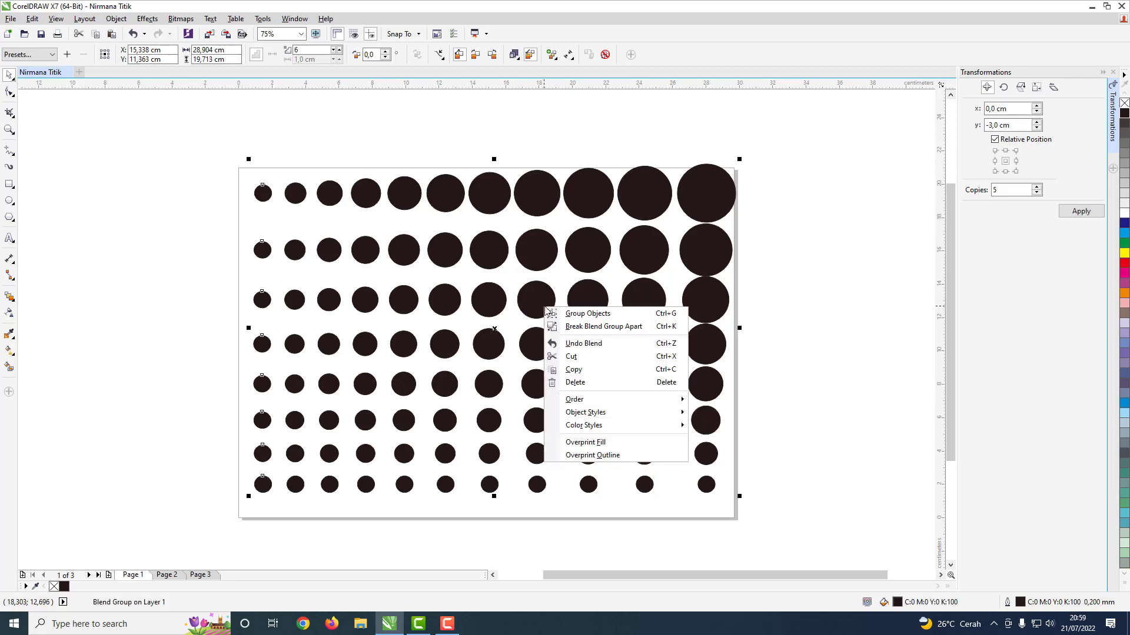
{"action": "left_click", "coordinate": [588, 329]}
- Weld all the rows of circles on the page into a single curve
{"action": "left_click", "coordinate": [842, 283]}
{"action": "left_click_drag", "start_coordinate": [170, 130], "coordinate": [858, 557]}
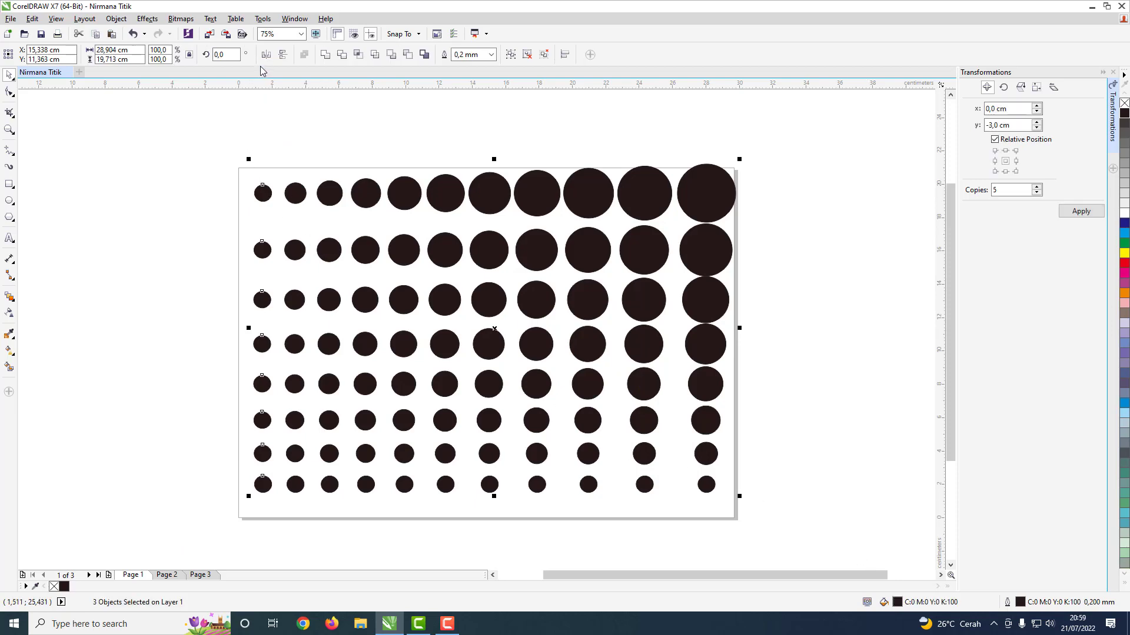
{"action": "left_click", "coordinate": [325, 58]}
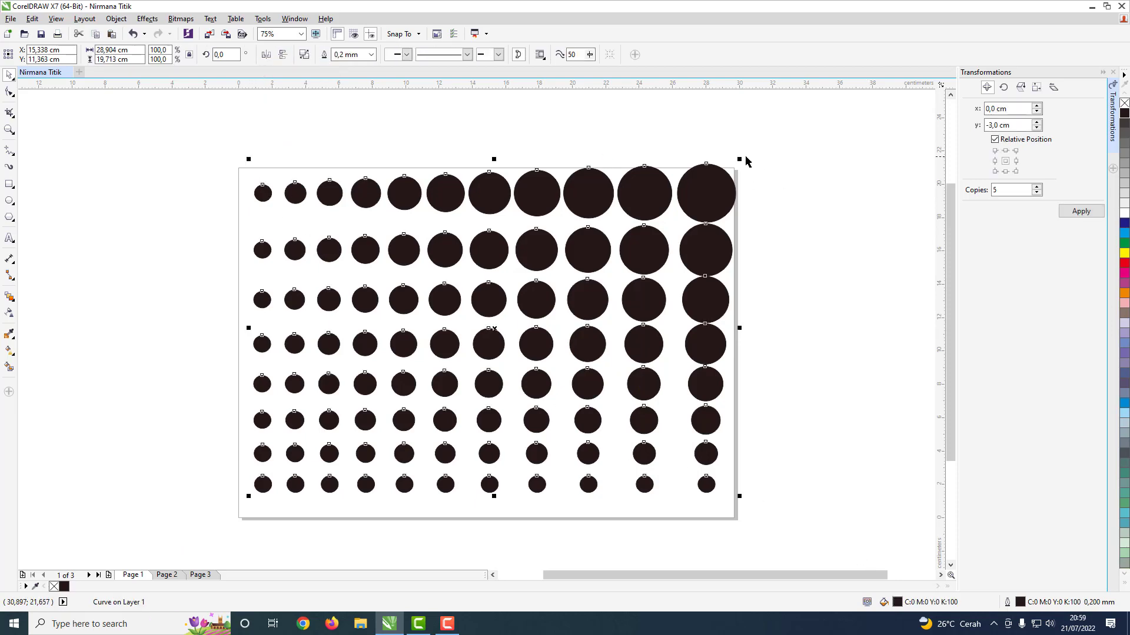
- Scale the welded dot pattern proportionally down to about 12.5 × 8.5 cm, keeping its lower-left corner in place
{"action": "left_click_drag", "start_coordinate": [740, 159], "coordinate": [594, 259]}
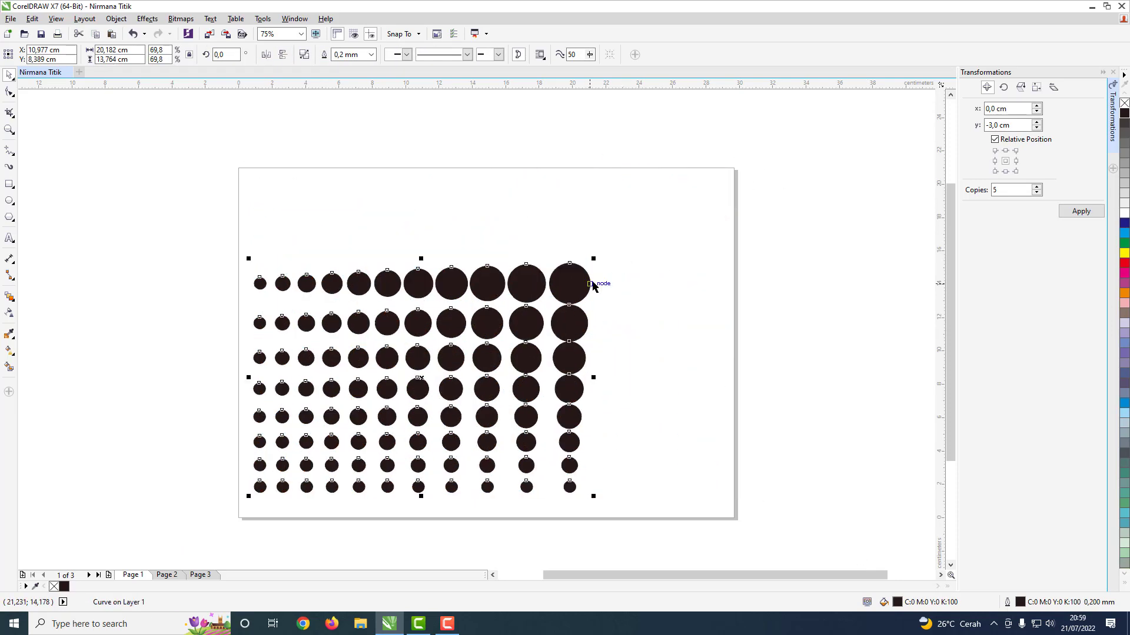
{"action": "left_click", "coordinate": [594, 293]}
{"action": "left_click_drag", "start_coordinate": [202, 223], "coordinate": [616, 532]}
{"action": "left_click_drag", "start_coordinate": [590, 259], "coordinate": [489, 347]}
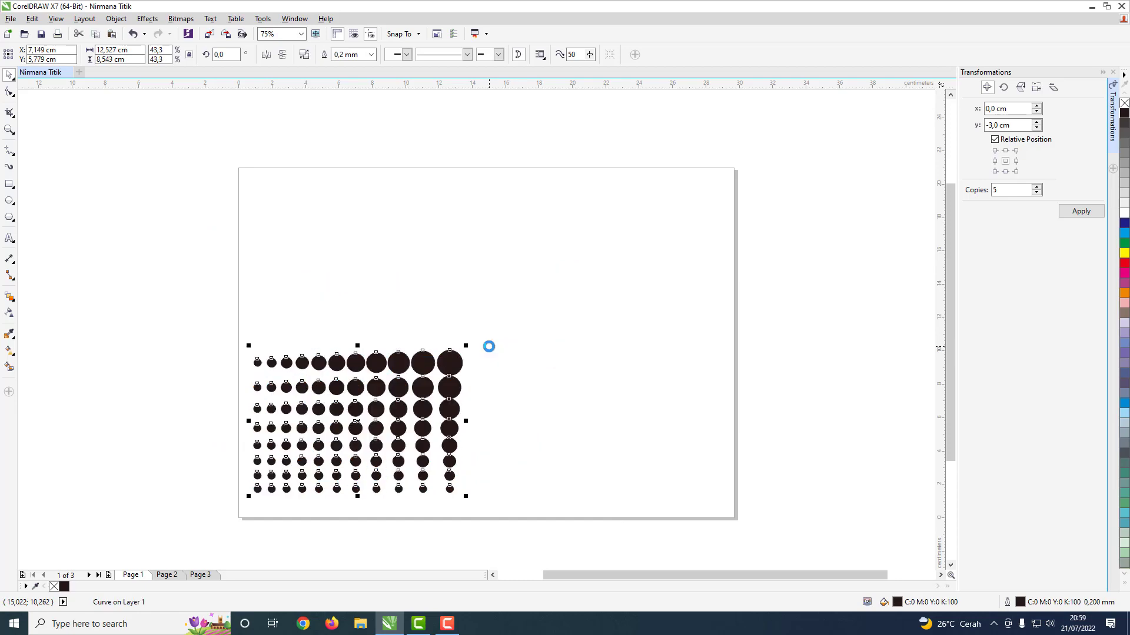
{"action": "left_click", "coordinate": [562, 380]}
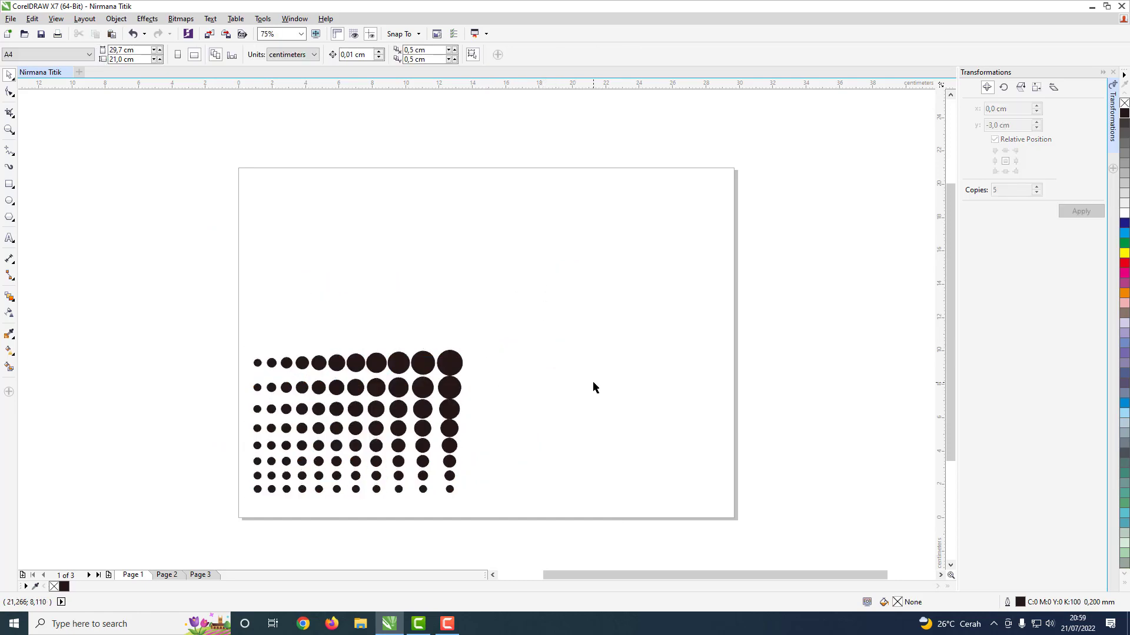
- Scale the welded dot pattern proportionally up to about 14.1 × 9.6 cm and set the vertical move offset to 0 cm
{"action": "left_click", "coordinate": [457, 370]}
{"action": "left_click_drag", "start_coordinate": [471, 352], "coordinate": [503, 326]}
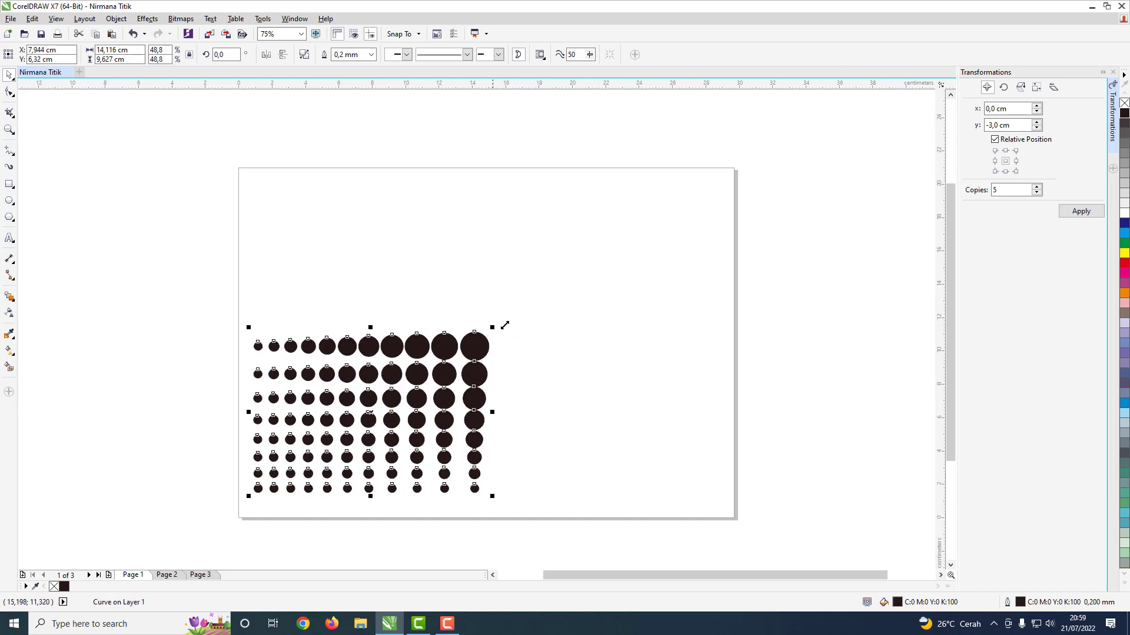
{"action": "left_click", "coordinate": [575, 327]}
{"action": "left_click", "coordinate": [483, 348]}
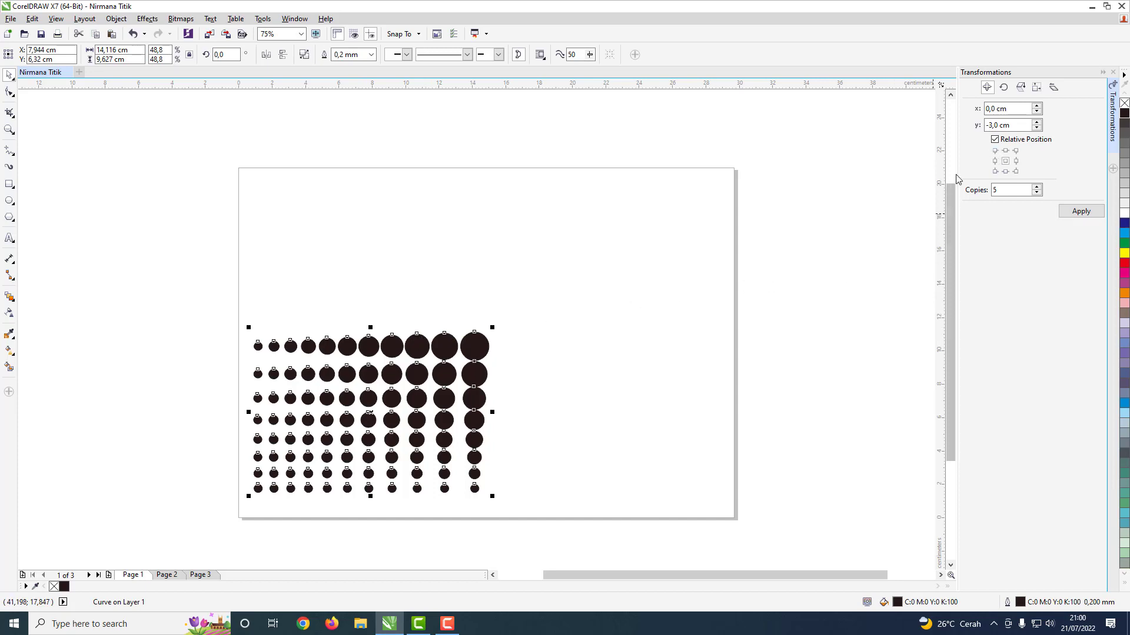
{"action": "double_click", "coordinate": [1016, 125]}
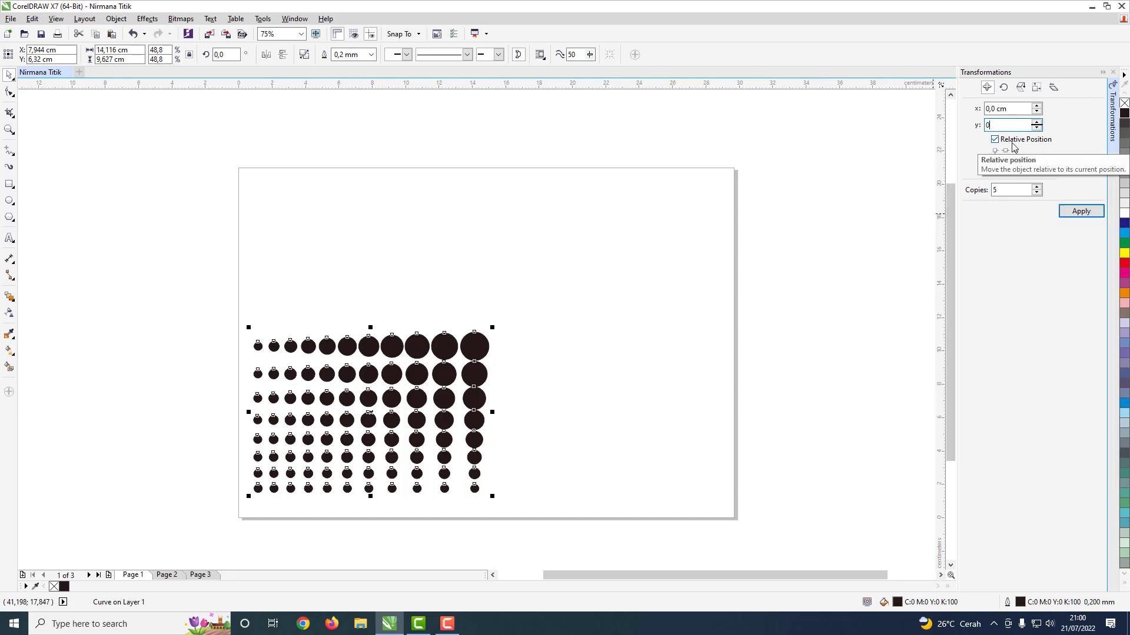
{"action": "left_click", "coordinate": [829, 169]}
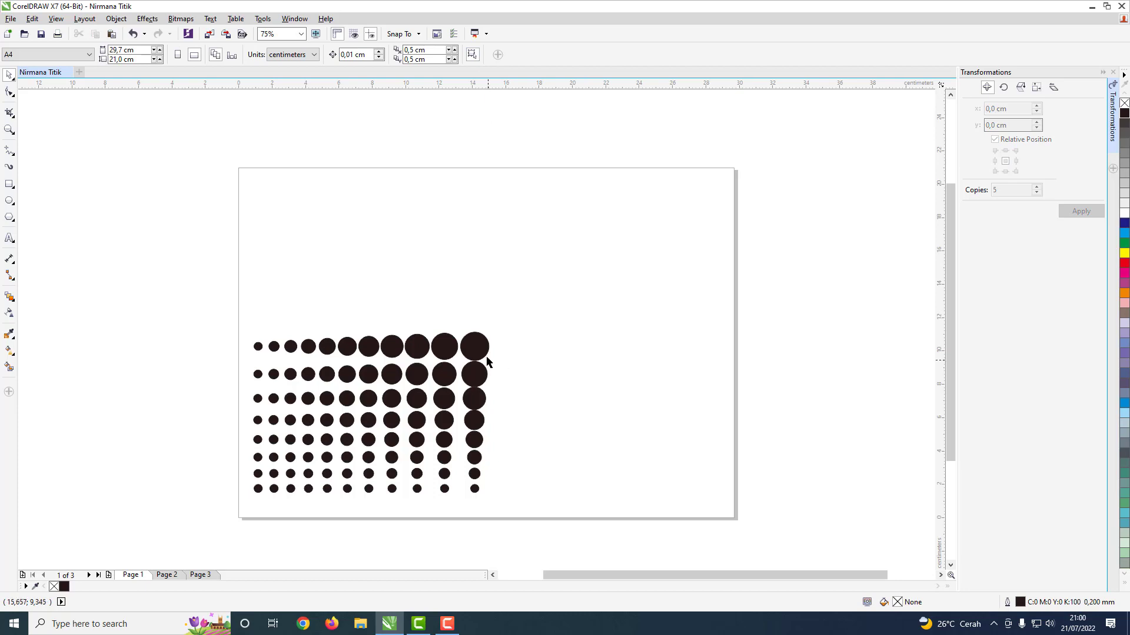
{"action": "key", "text": "ctrl+a"}
{"action": "key", "text": "F10"}
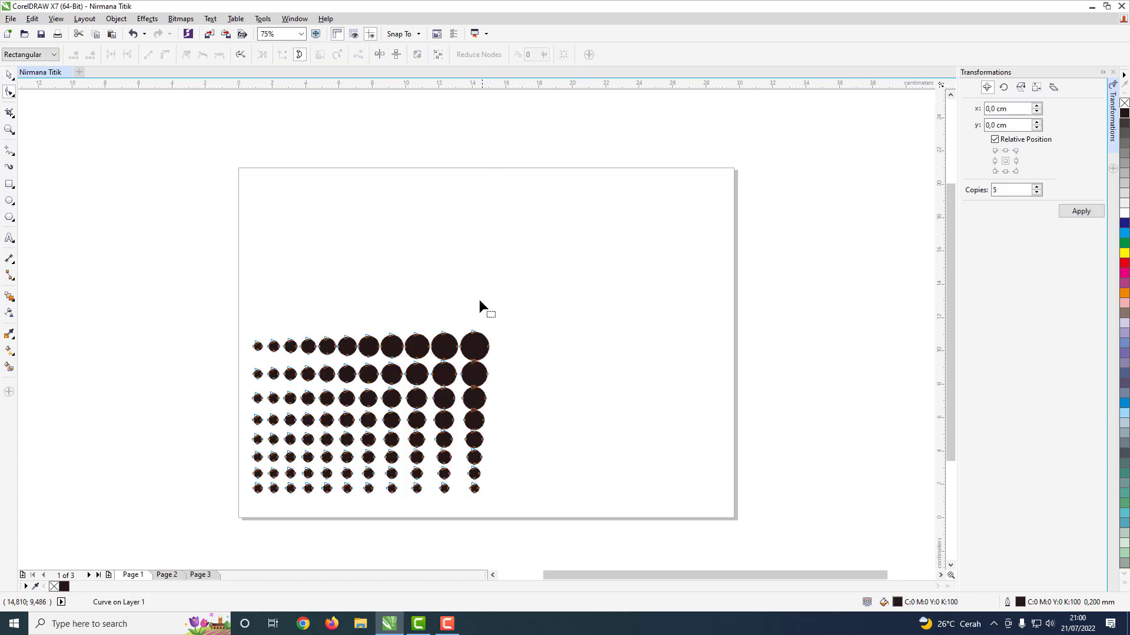
{"action": "left_click", "coordinate": [9, 74]}
{"action": "left_click", "coordinate": [345, 202]}
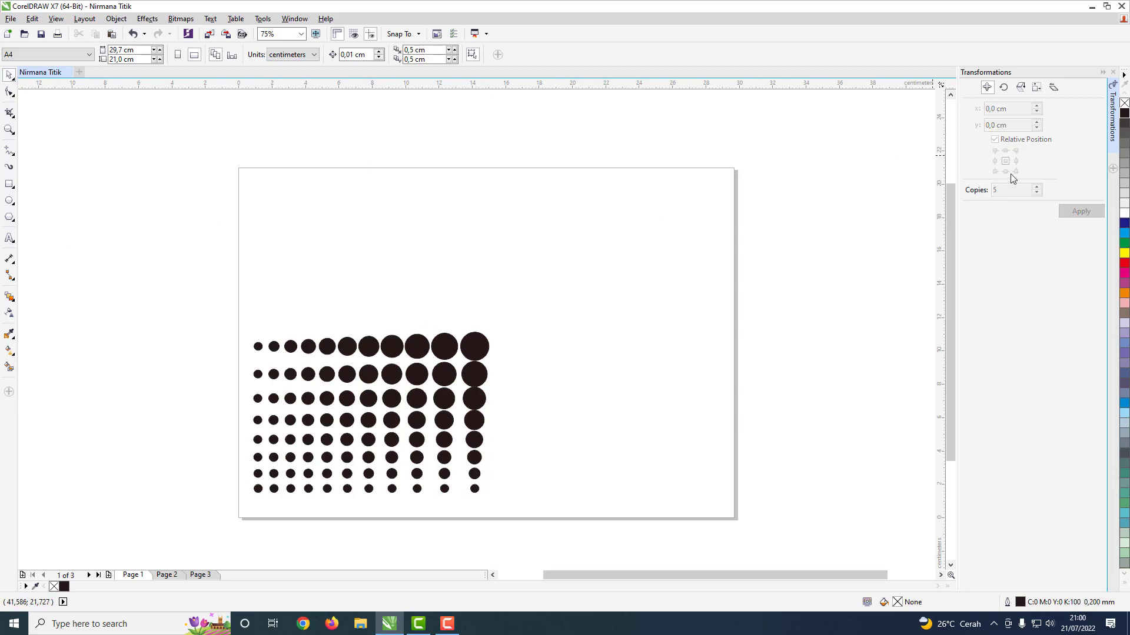
- Place a vertical guideline at about 14.74 cm, near the middle of the page width
{"action": "left_click_drag", "start_coordinate": [941, 176], "coordinate": [485, 270]}
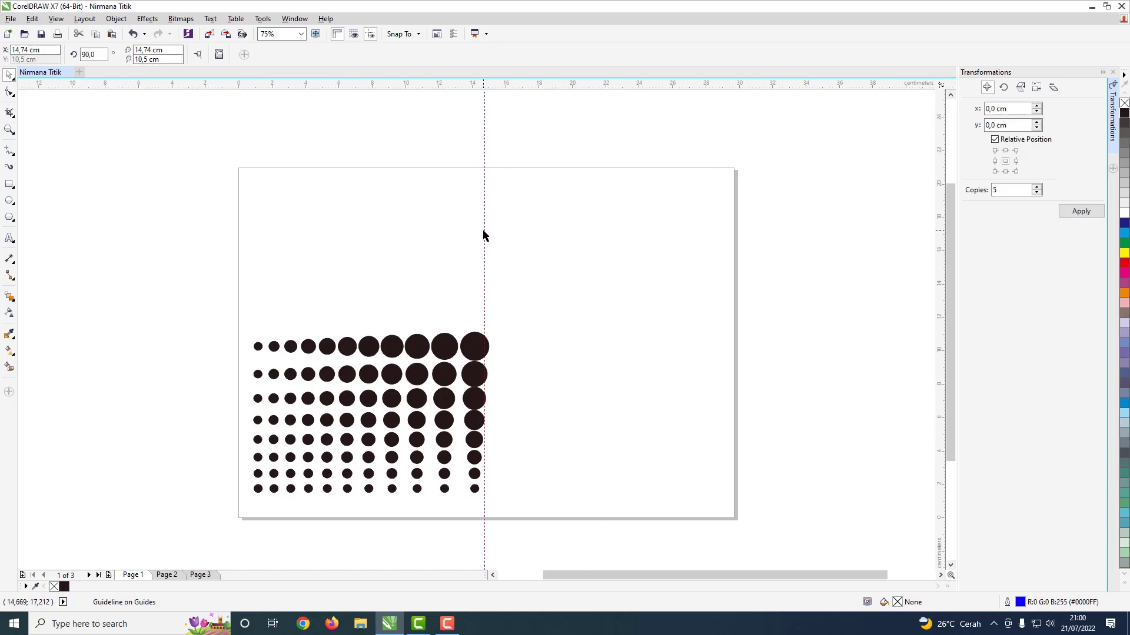
- Try to set the vertical guideline's exact position numerically in the guideline options
{"action": "double_click", "coordinate": [483, 235]}
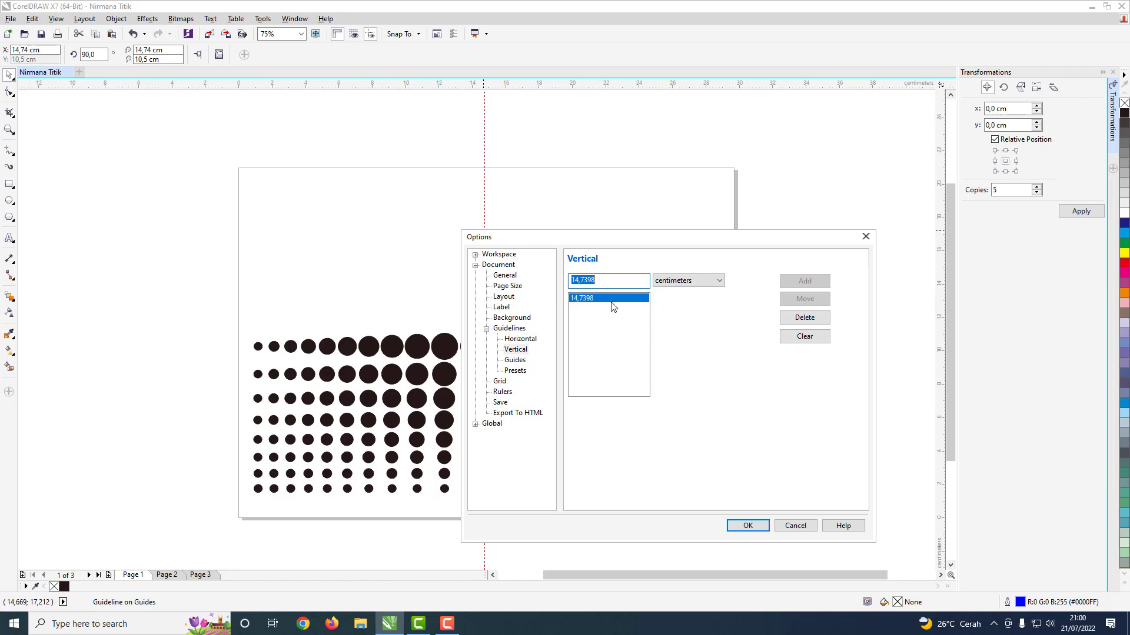
{"action": "left_click", "coordinate": [592, 285]}
{"action": "double_click", "coordinate": [590, 281]}
{"action": "type", "text": "5"}
{"action": "left_click", "coordinate": [747, 525]}
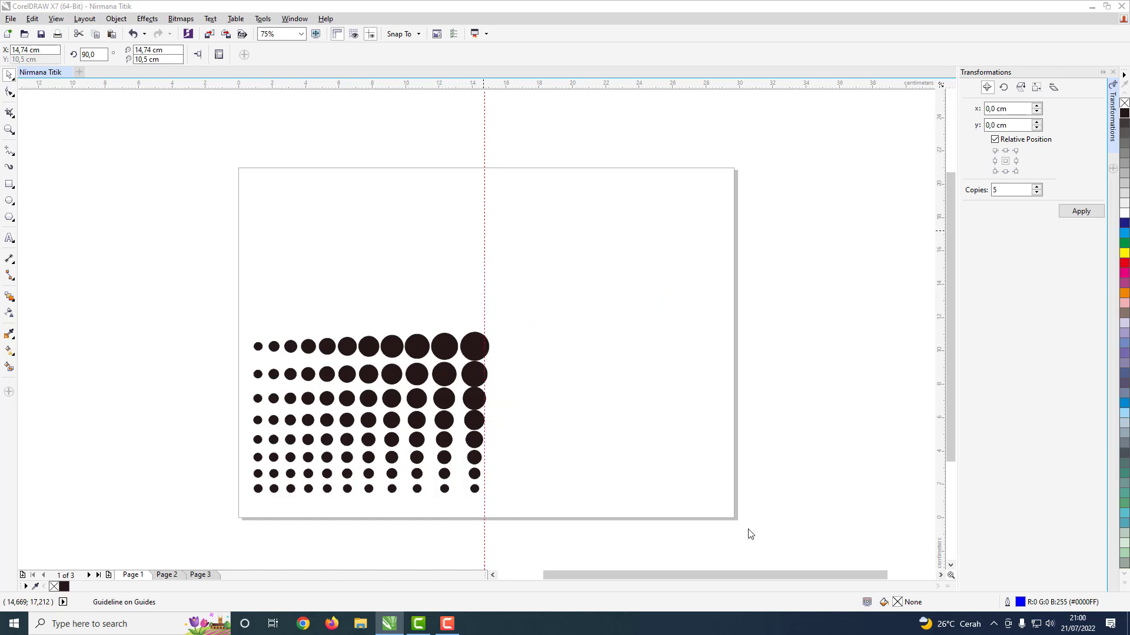
{"action": "left_click", "coordinate": [573, 353]}
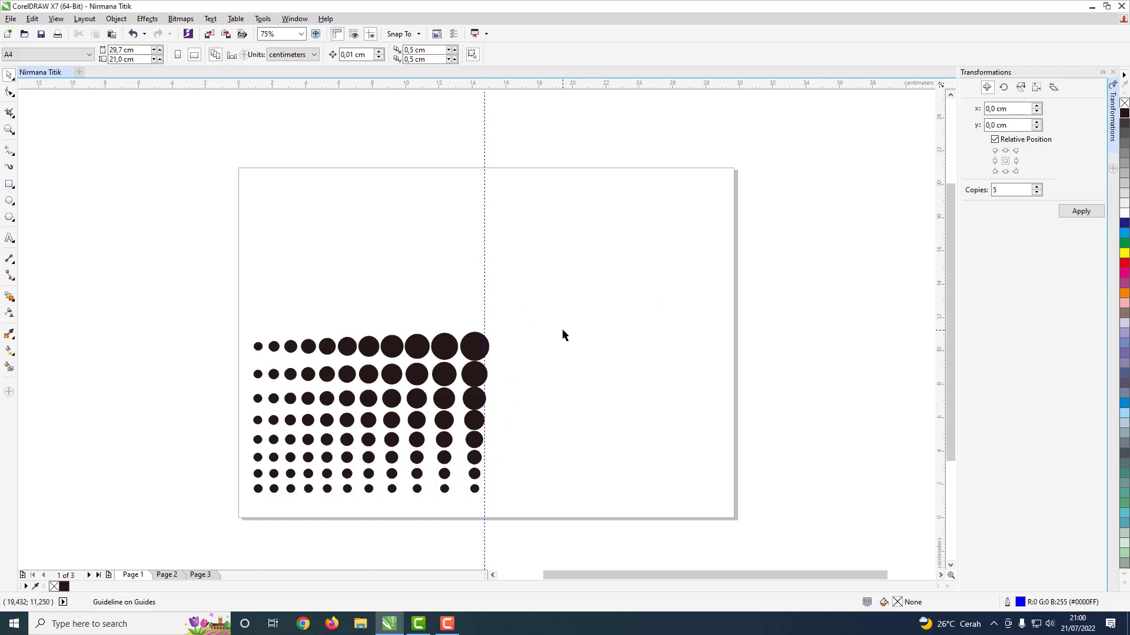
- Scale the dot pattern proportionally down to about 13.6 × 9.3 cm so its selection box meets the vertical guideline
{"action": "left_click", "coordinate": [465, 353]}
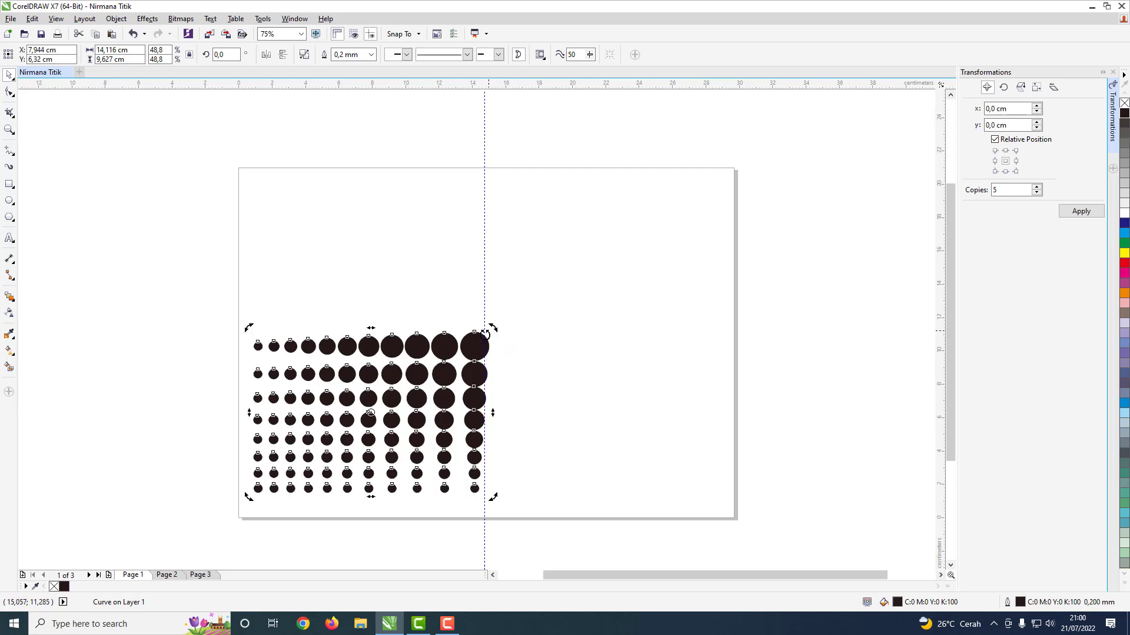
{"action": "left_click_drag", "start_coordinate": [491, 330], "coordinate": [478, 337]}
{"action": "left_click", "coordinate": [484, 309]}
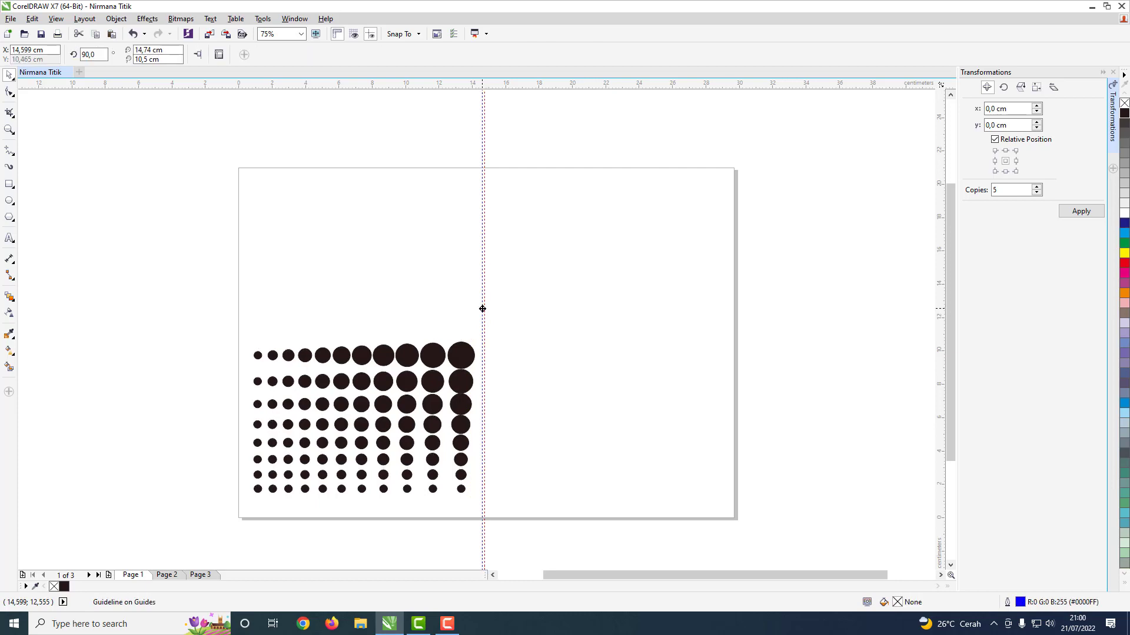
{"action": "key", "text": "ctrl+z"}
{"action": "left_click", "coordinate": [465, 363]}
{"action": "left_click_drag", "start_coordinate": [480, 337], "coordinate": [484, 333]}
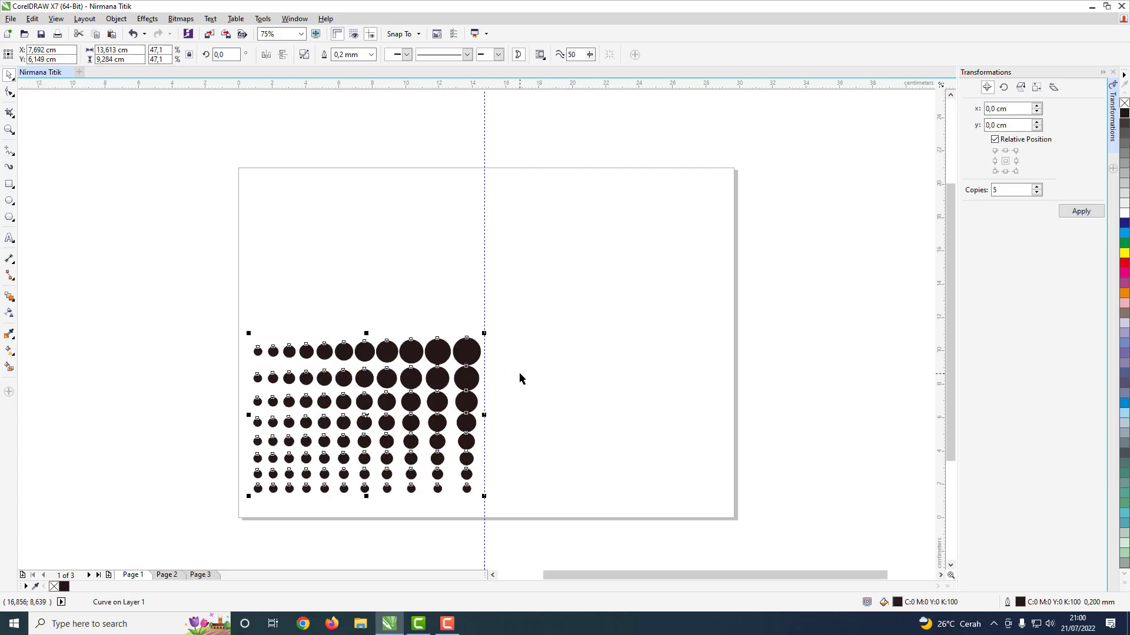
- Create one copy of the dot pattern offset 14.7 cm horizontally and 0 cm vertically
{"action": "left_click_drag", "start_coordinate": [1008, 108], "coordinate": [975, 111]}
{"action": "type", "text": "14,7"}
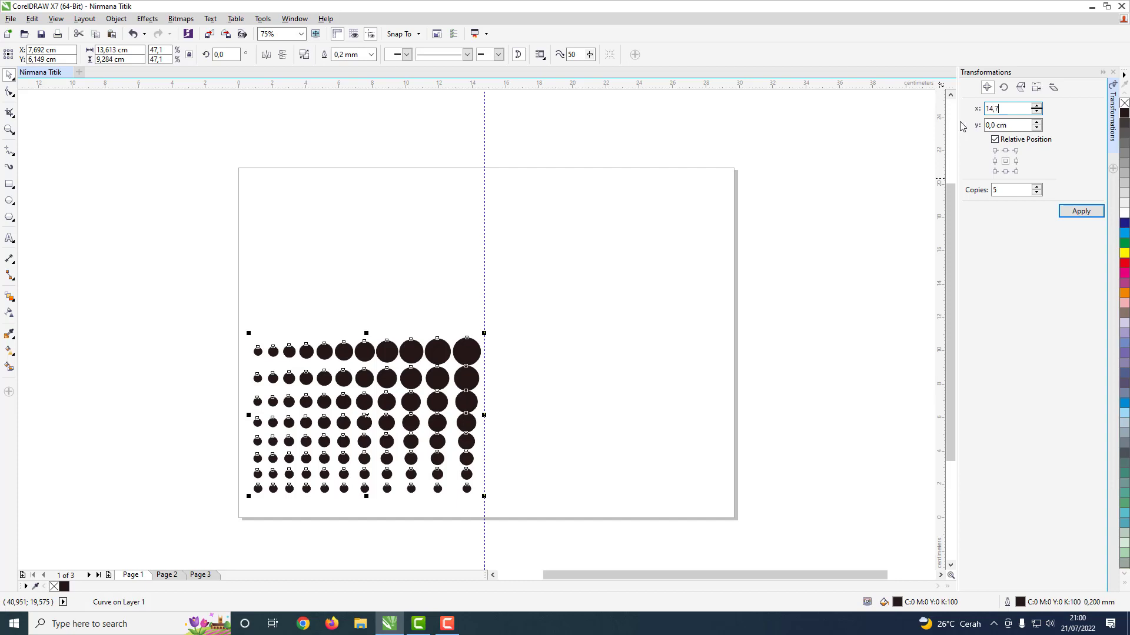
{"action": "left_click", "coordinate": [1037, 193]}
{"action": "left_click", "coordinate": [1036, 193]}
{"action": "left_click", "coordinate": [1072, 210]}
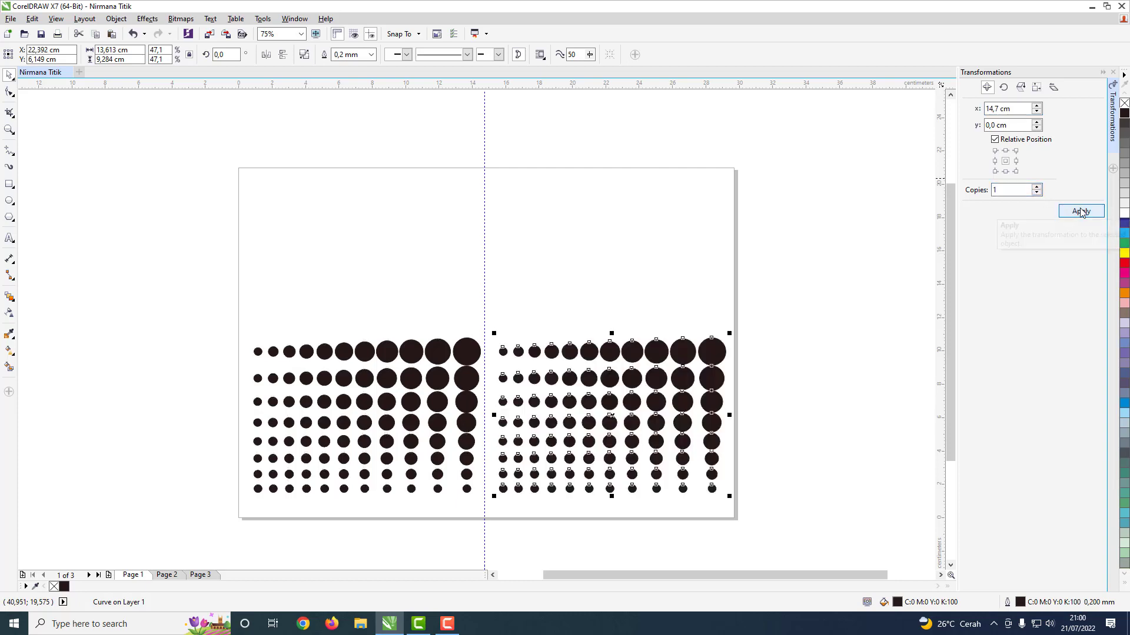
- Mirror the copied dot pattern horizontally and move it closer to the vertical guideline, at about X 21.7 cm
{"action": "left_click", "coordinate": [266, 56]}
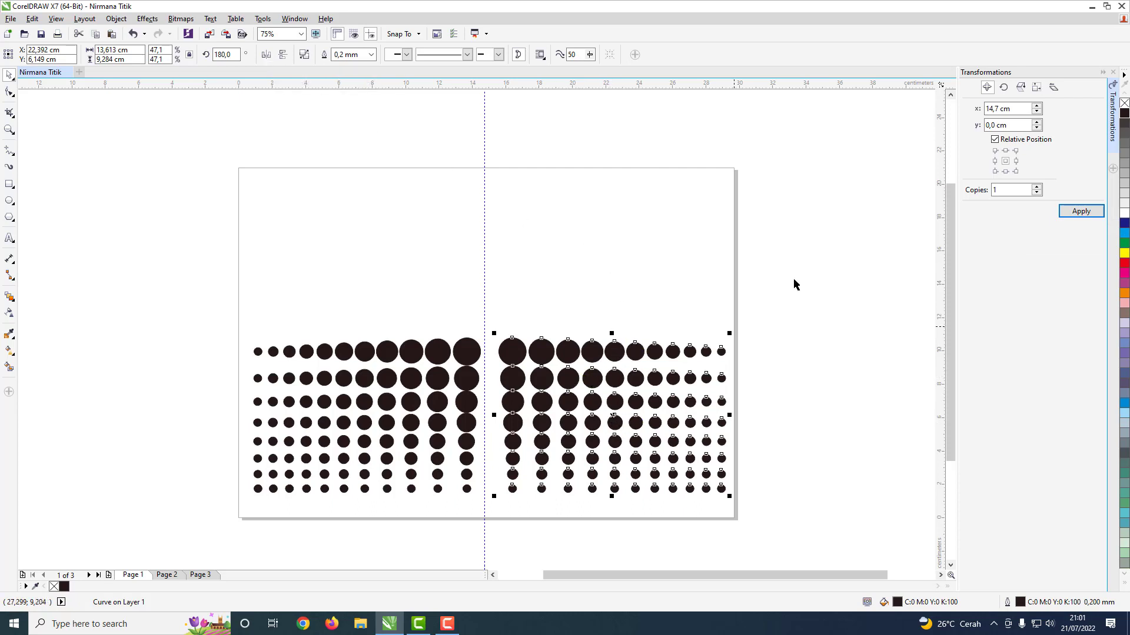
{"action": "left_click_drag", "start_coordinate": [612, 418], "coordinate": [600, 417]}
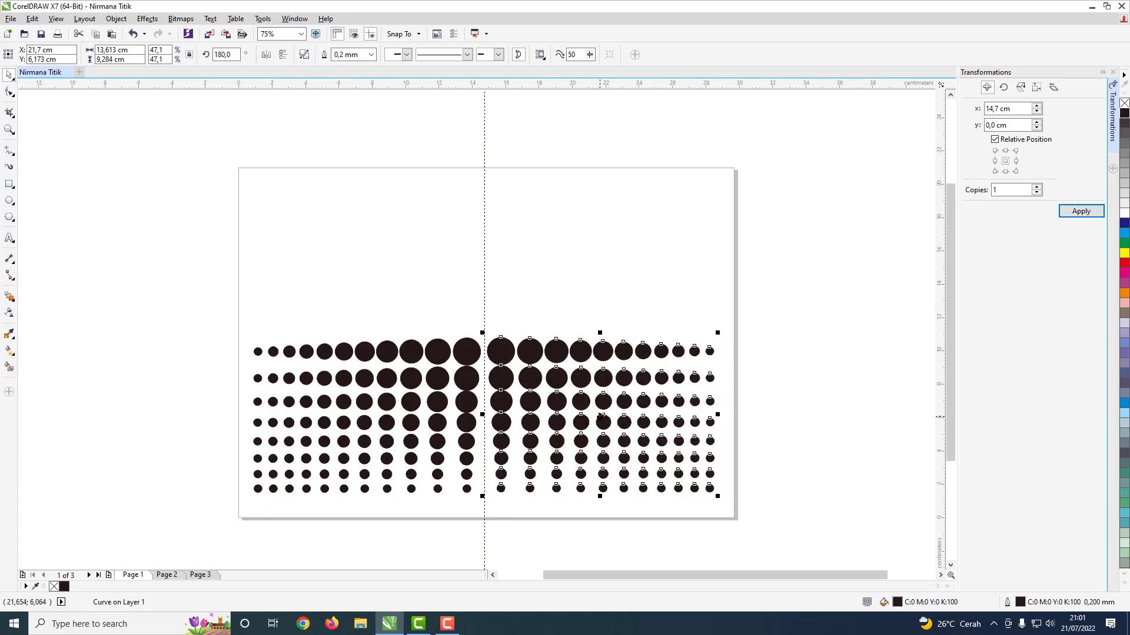
{"action": "left_click", "coordinate": [568, 269]}
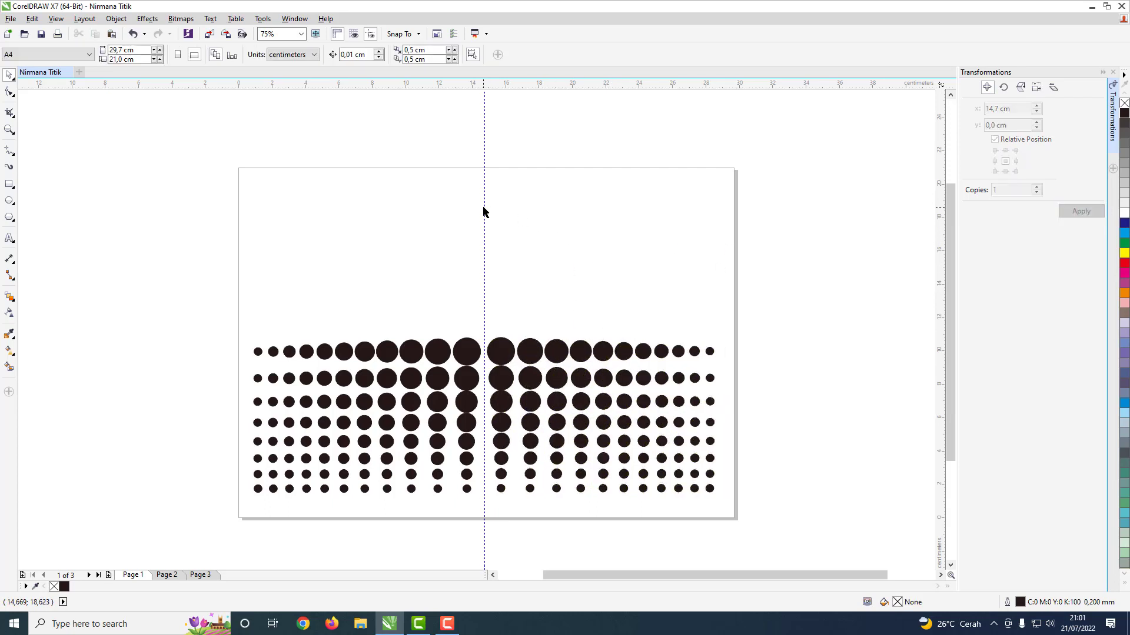
- Place a horizontal guideline at about 11 cm, just above the row of largest dots
{"action": "left_click_drag", "start_coordinate": [522, 86], "coordinate": [545, 335]}
{"action": "left_click", "coordinate": [547, 348]}
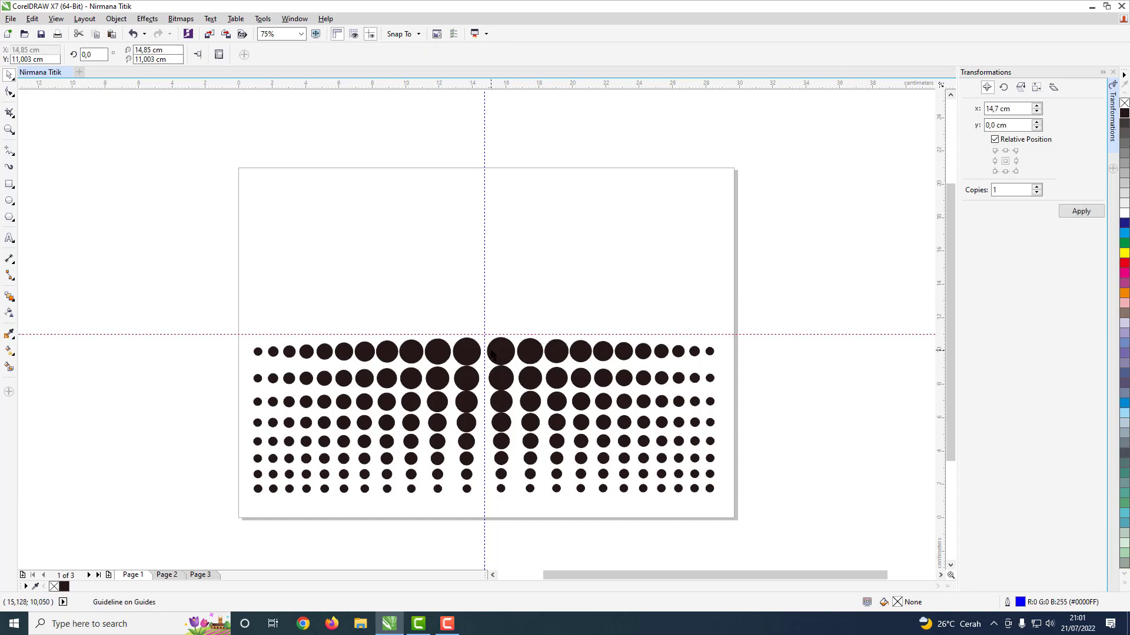
- Shift both dot pattern halves slightly to the right to even out their gaps on either side of the vertical guideline
{"action": "scroll", "coordinate": [486, 386], "scroll_direction": "up", "scroll_amount": 3}
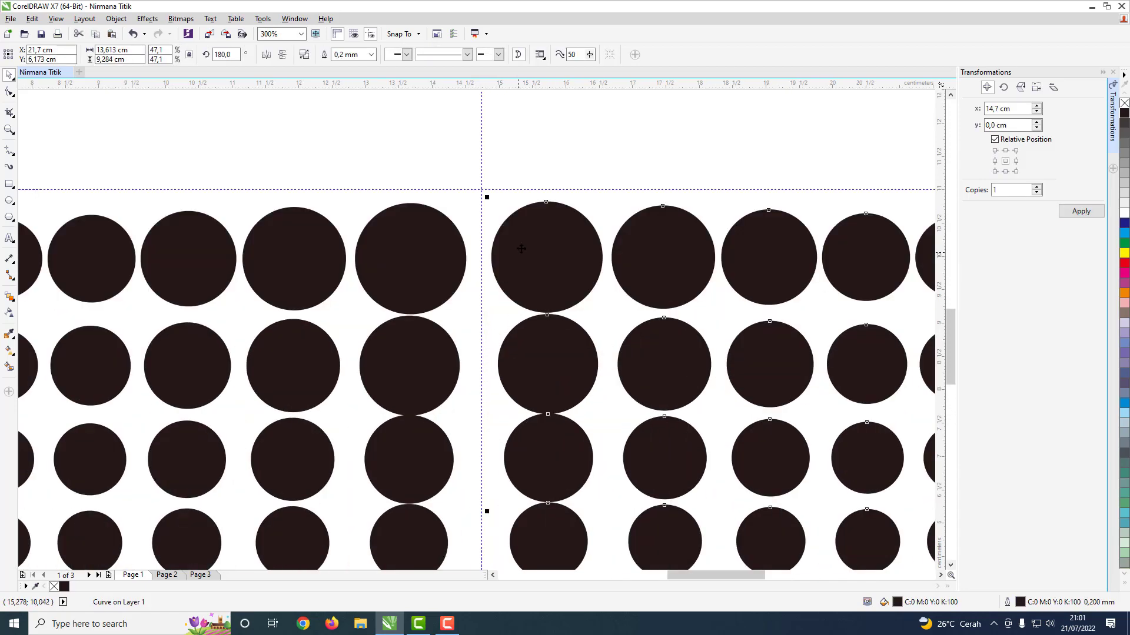
{"action": "left_click_drag", "start_coordinate": [518, 253], "coordinate": [522, 254]}
{"action": "left_click", "coordinate": [435, 242]}
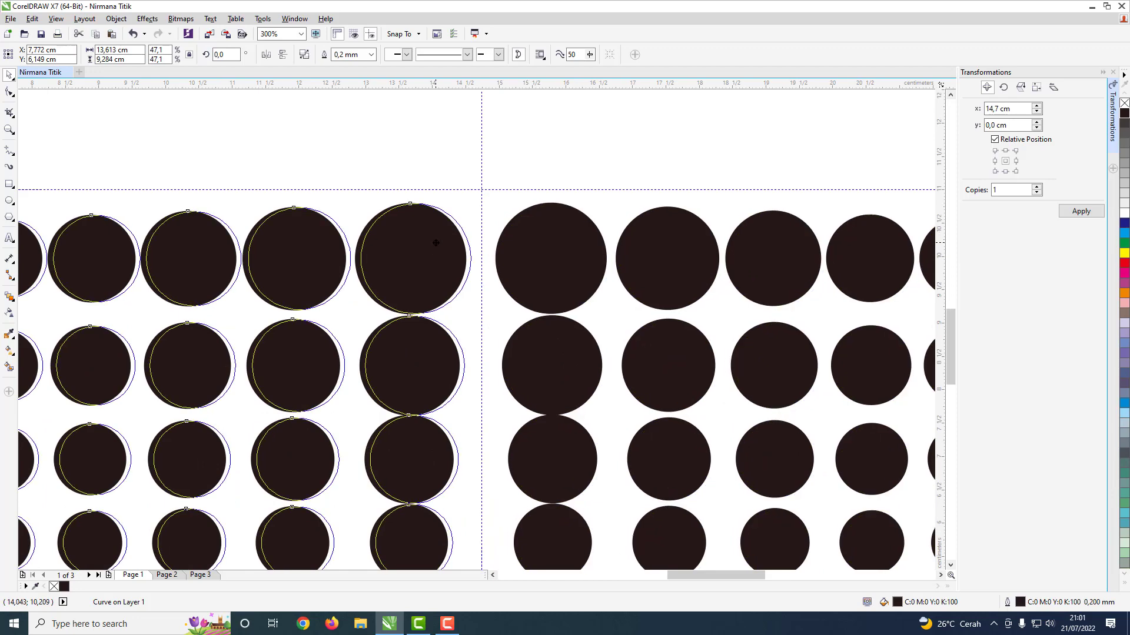
{"action": "left_click_drag", "start_coordinate": [435, 242], "coordinate": [441, 243]}
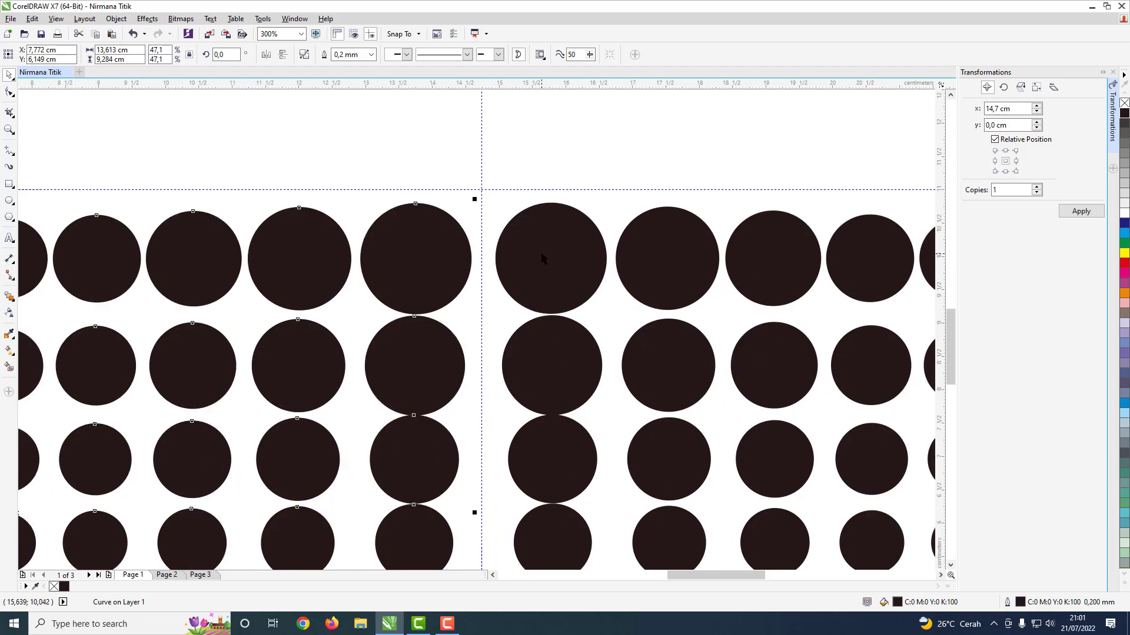
- Align the two dot pattern halves so their centres lie at the same height
{"action": "left_click", "coordinate": [541, 254], "text": "shift"}
{"action": "key", "text": "c"}
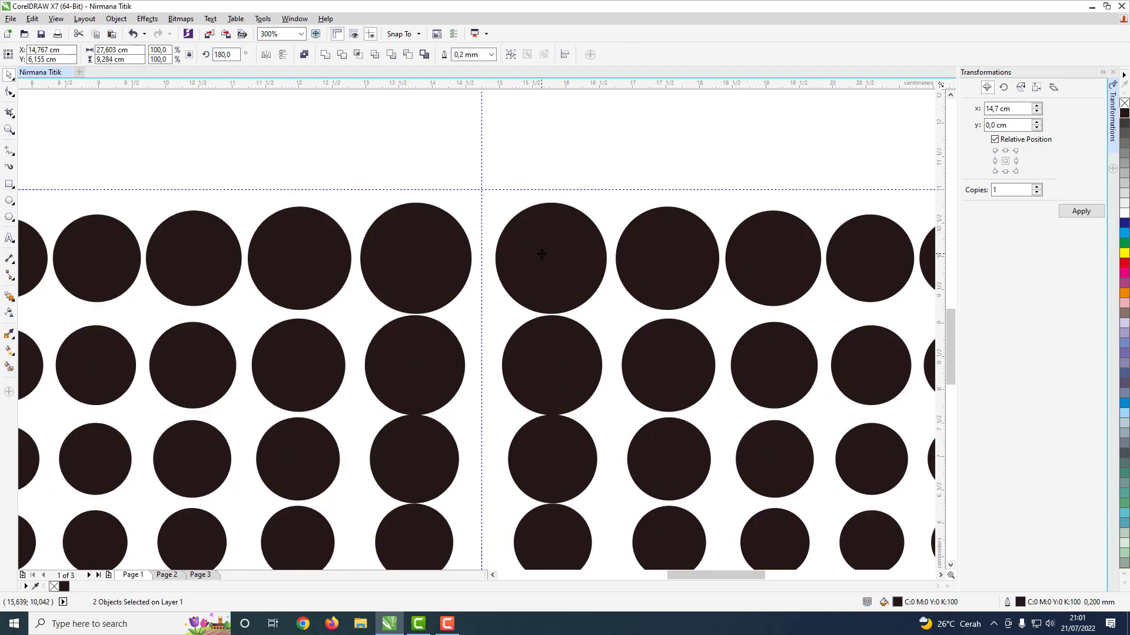
{"action": "left_click", "coordinate": [536, 157]}
{"action": "scroll", "coordinate": [541, 340], "scroll_direction": "down", "scroll_amount": 2}
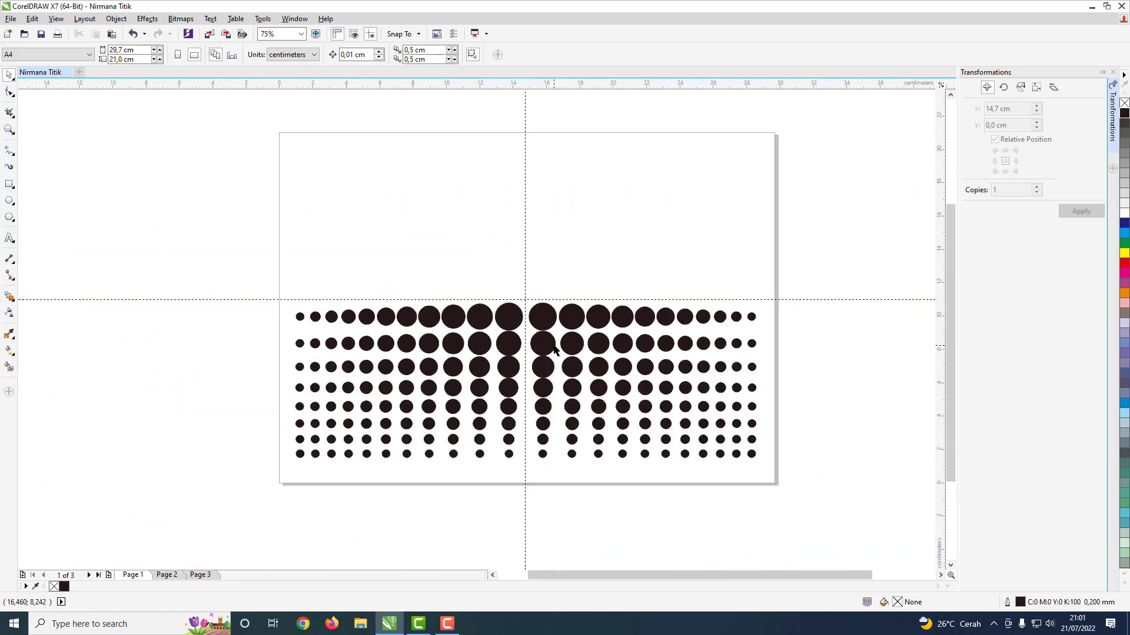
- Try to duplicate both dot pattern halves together by copying and pasting them
{"action": "left_click", "coordinate": [506, 325]}
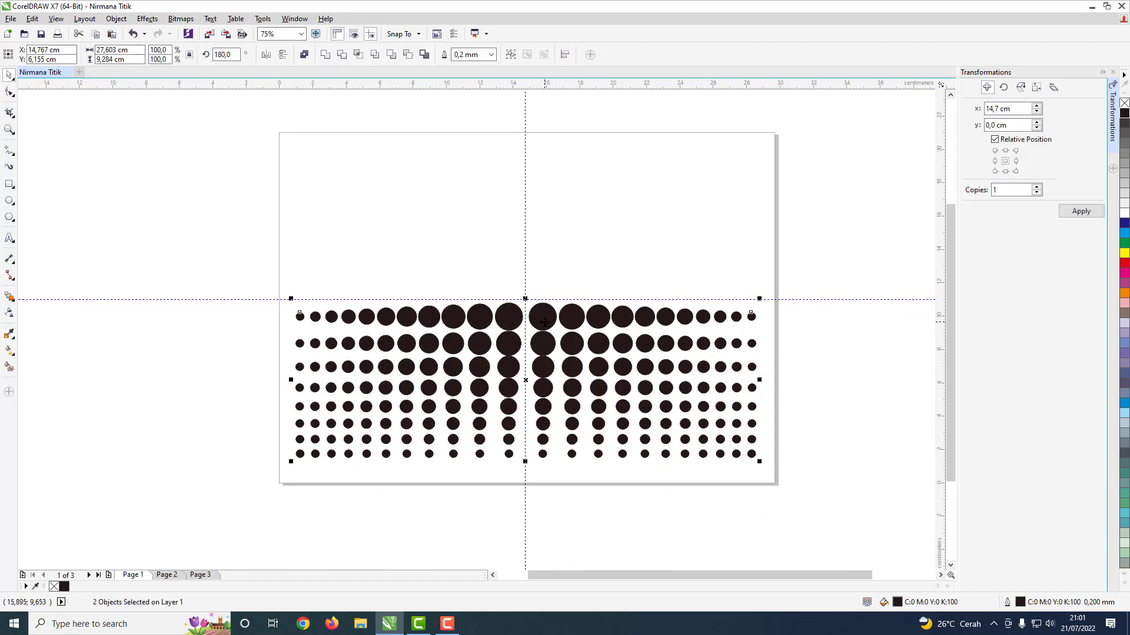
{"action": "left_click", "coordinate": [803, 417]}
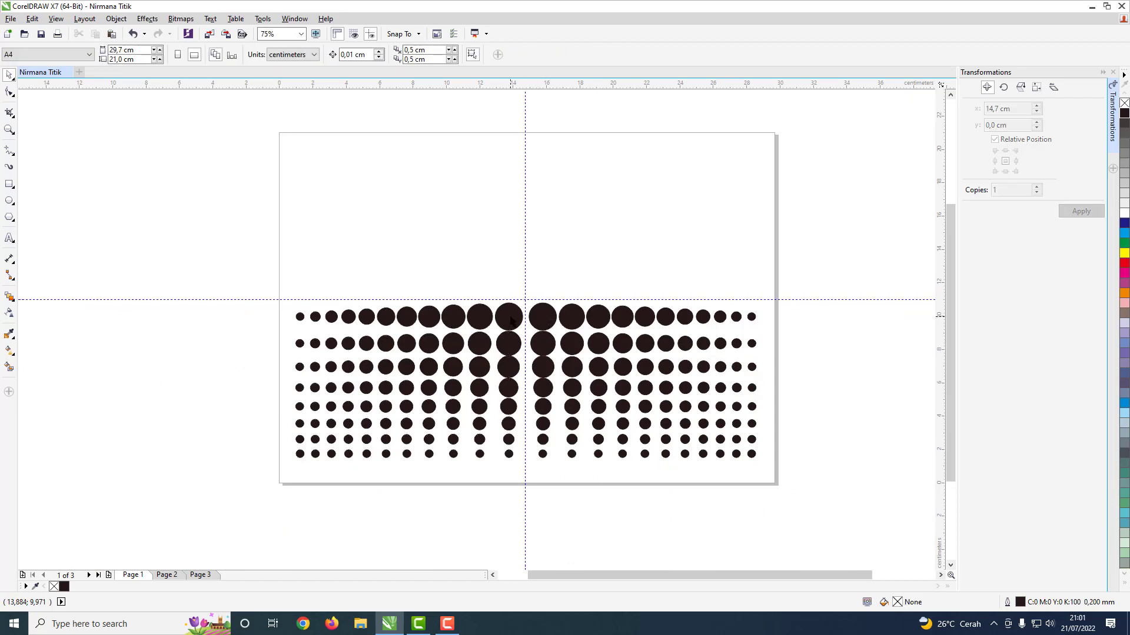
{"action": "left_click", "coordinate": [429, 344]}
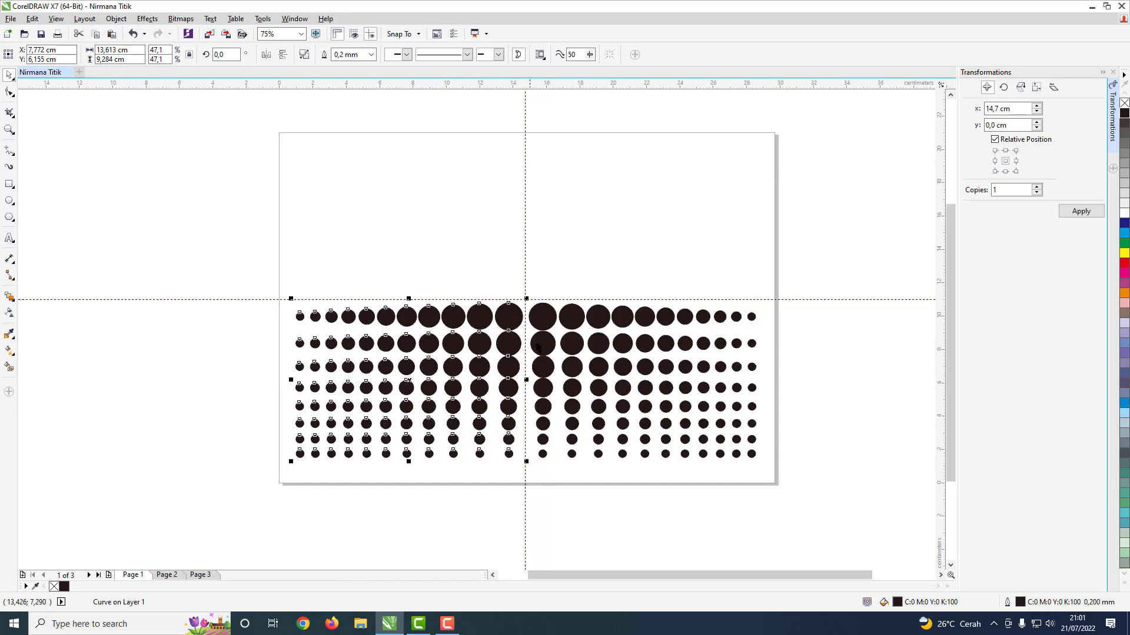
{"action": "left_click", "coordinate": [550, 323], "text": "shift"}
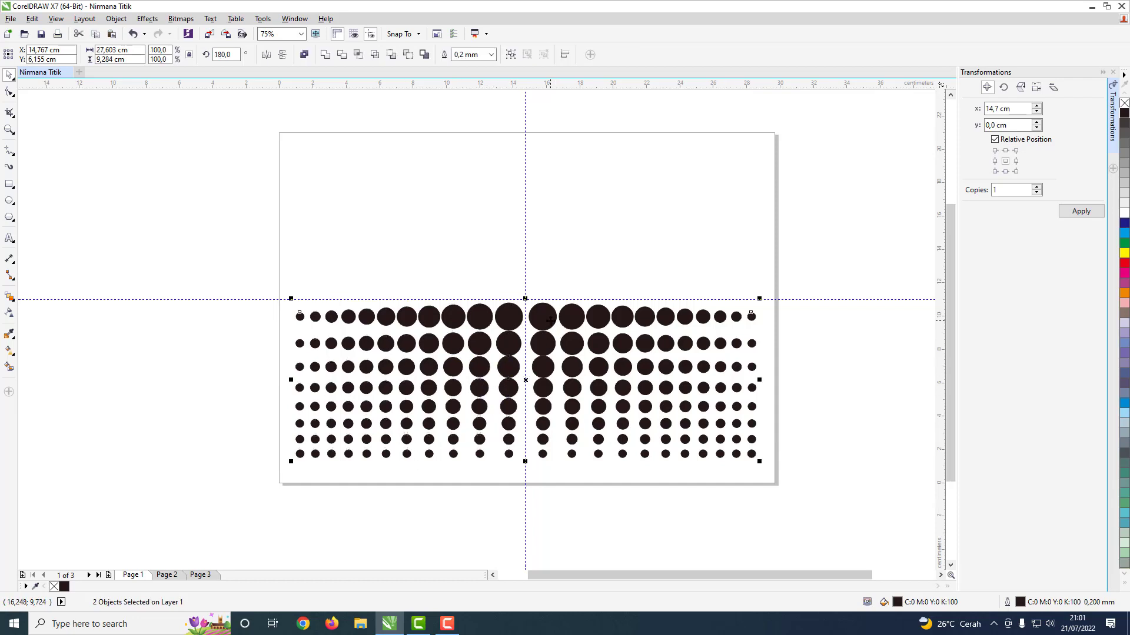
{"action": "right_click", "coordinate": [549, 321]}
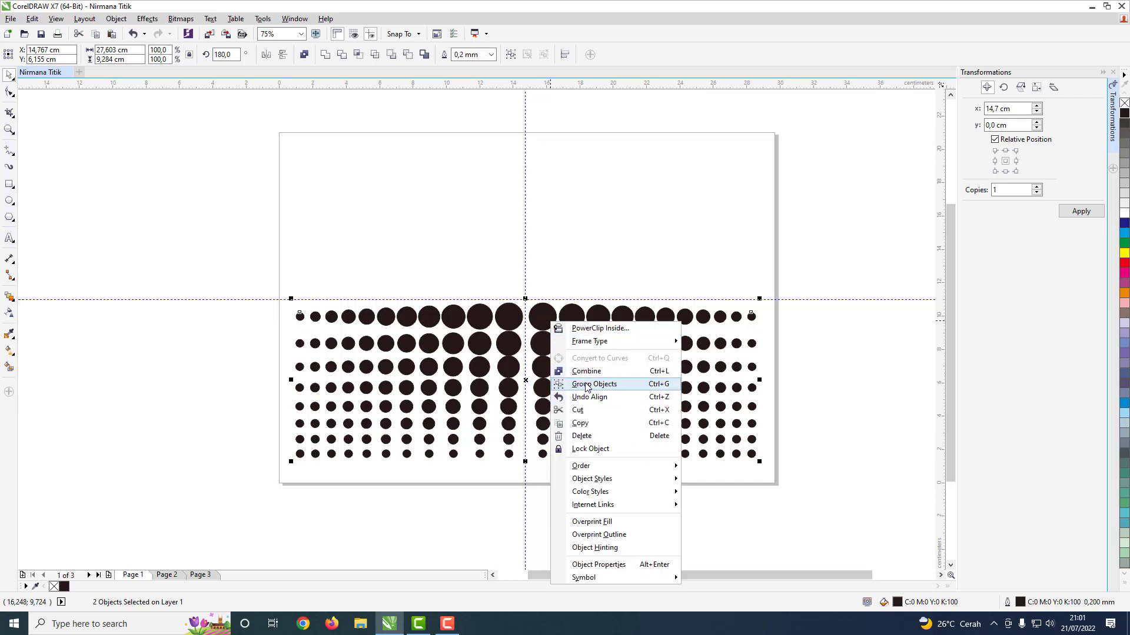
{"action": "left_click", "coordinate": [589, 423]}
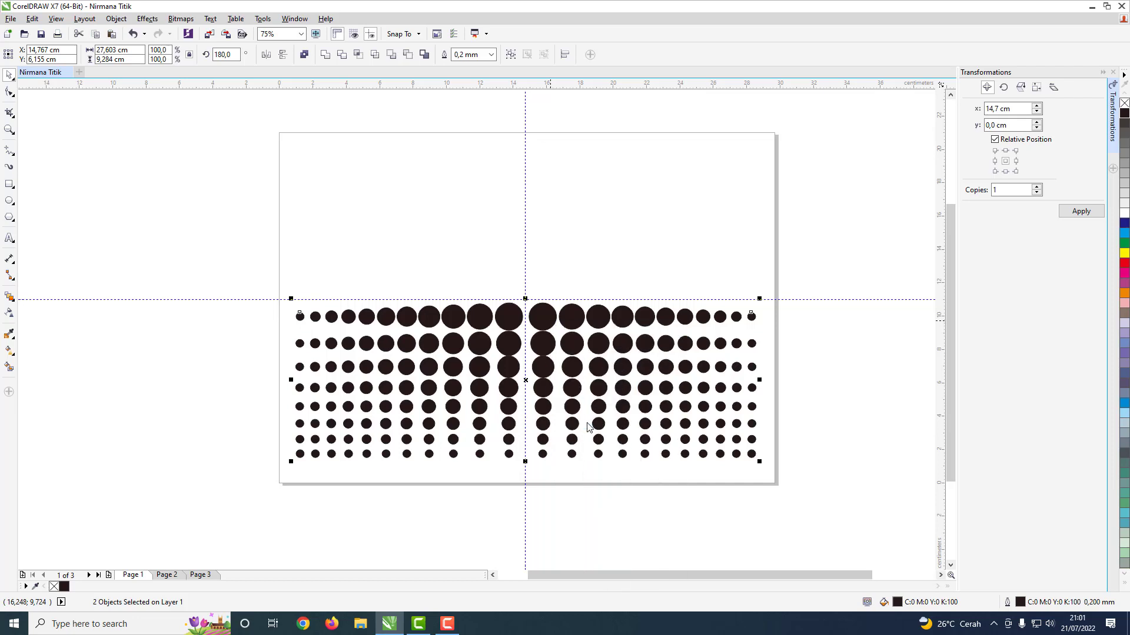
{"action": "left_click", "coordinate": [595, 229]}
{"action": "right_click", "coordinate": [595, 228]}
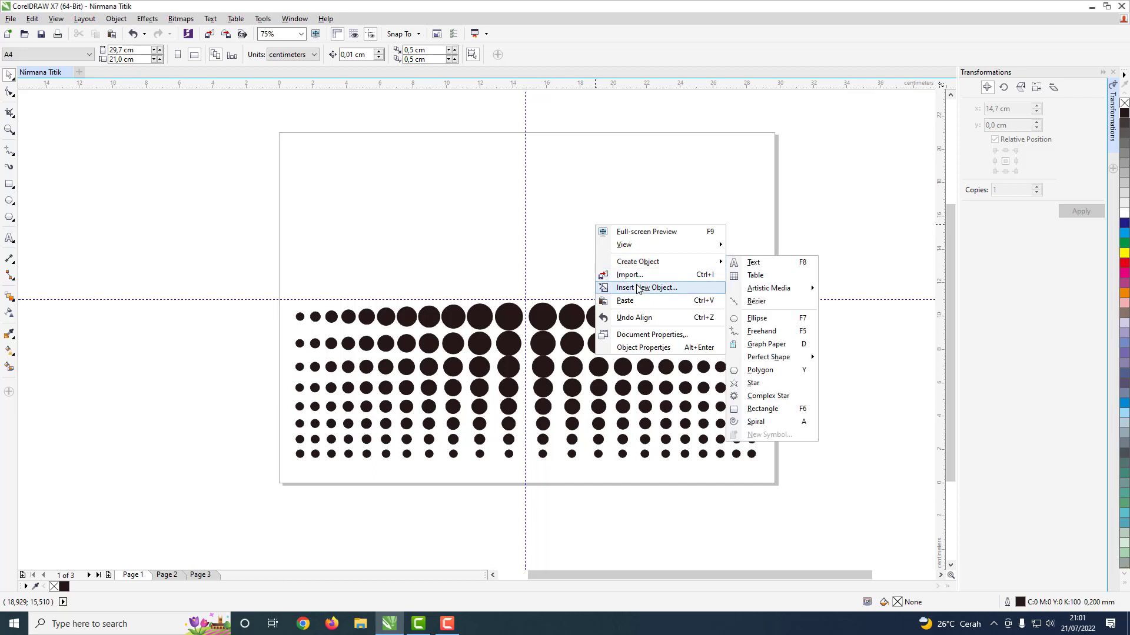
{"action": "left_click", "coordinate": [625, 300]}
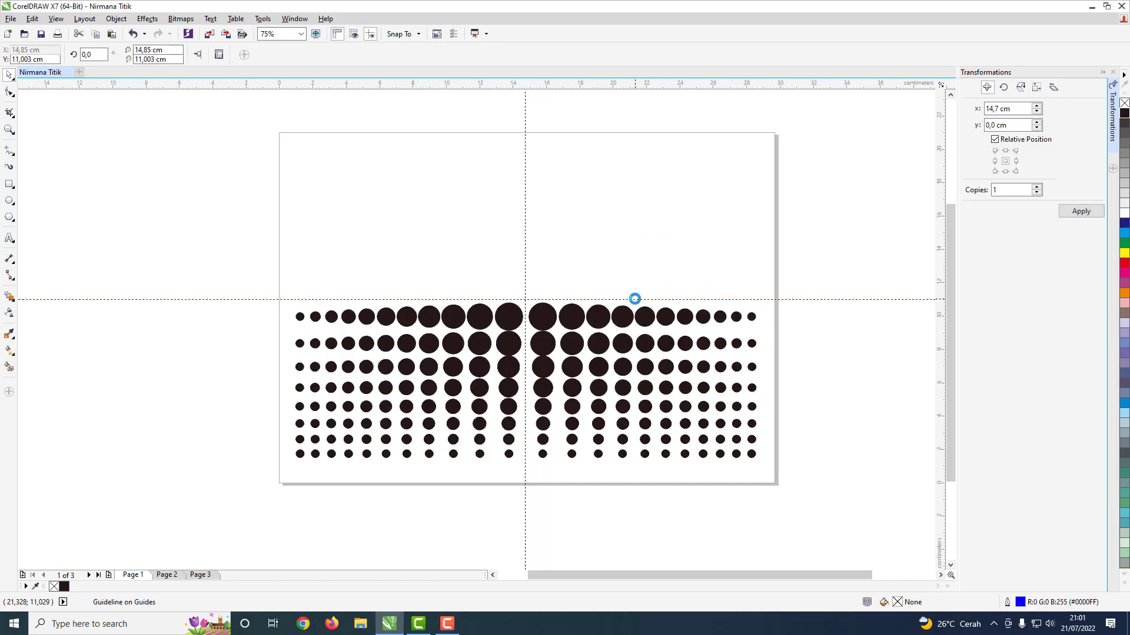
- Duplicate both dot pattern halves straight up above the horizontal guideline, at about Y 15.9 cm, and mirror the copy vertically
{"action": "left_click", "coordinate": [509, 327]}
{"action": "left_click", "coordinate": [572, 318], "text": "shift"}
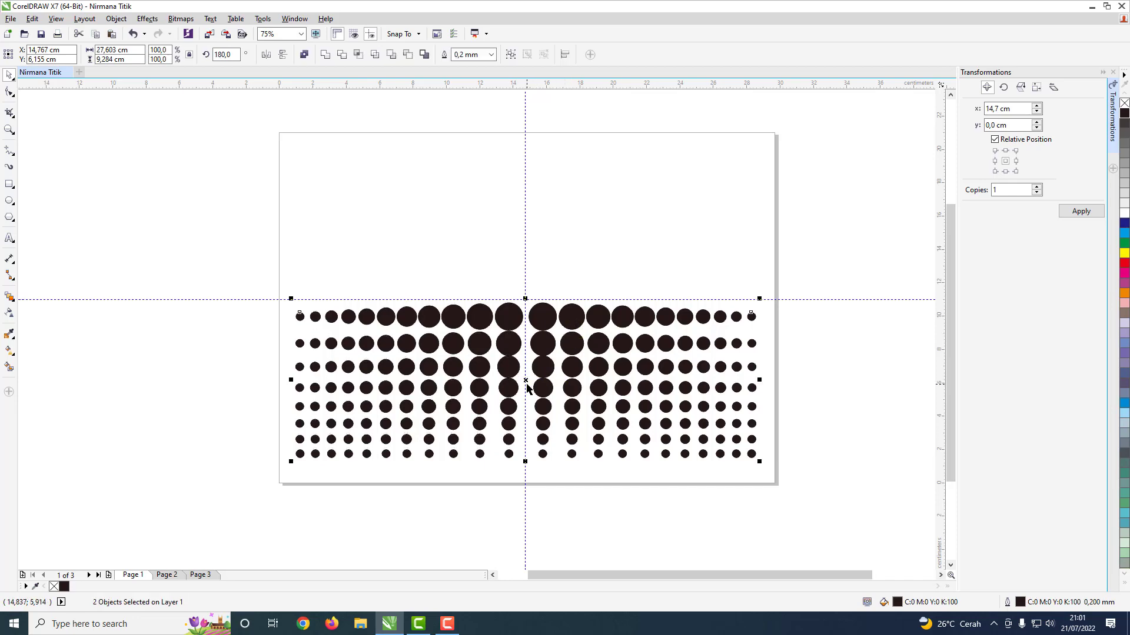
{"action": "left_click_drag", "start_coordinate": [526, 383], "coordinate": [522, 218]}
{"action": "right_click", "coordinate": [522, 218]}
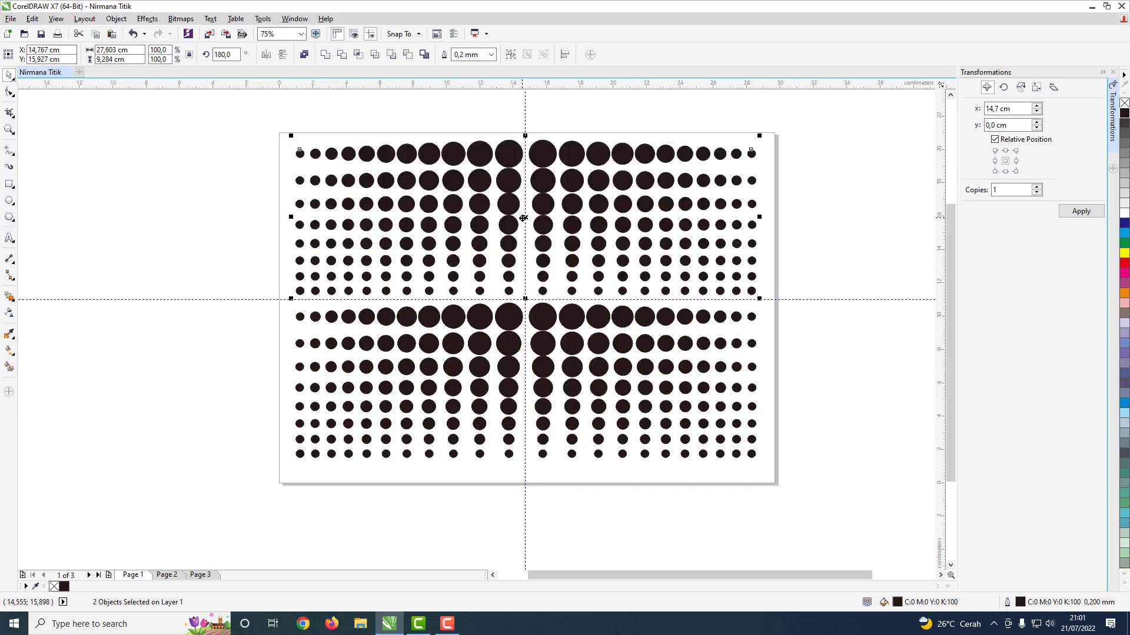
{"action": "left_click", "coordinate": [283, 57]}
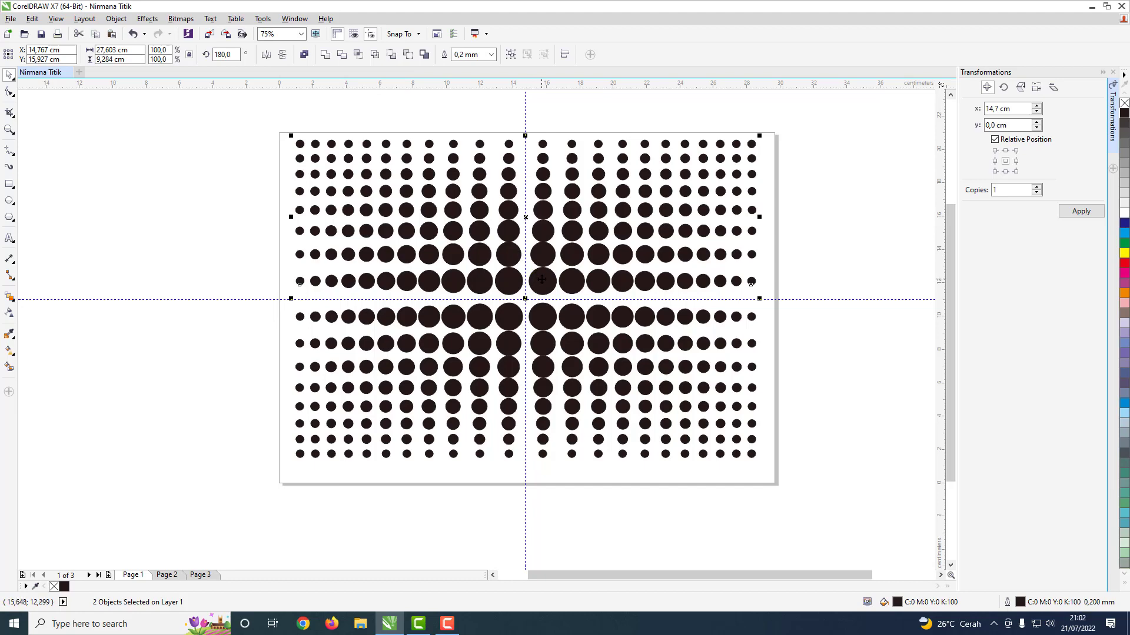
- Move the upper and lower dot pattern pairs closer to the horizontal guideline to narrow the gap between them
{"action": "scroll", "coordinate": [542, 280], "scroll_direction": "up", "scroll_amount": 3}
{"action": "left_click_drag", "start_coordinate": [542, 282], "coordinate": [543, 301]}
{"action": "left_click", "coordinate": [546, 411]}
{"action": "left_click_drag", "start_coordinate": [537, 422], "coordinate": [542, 415]}
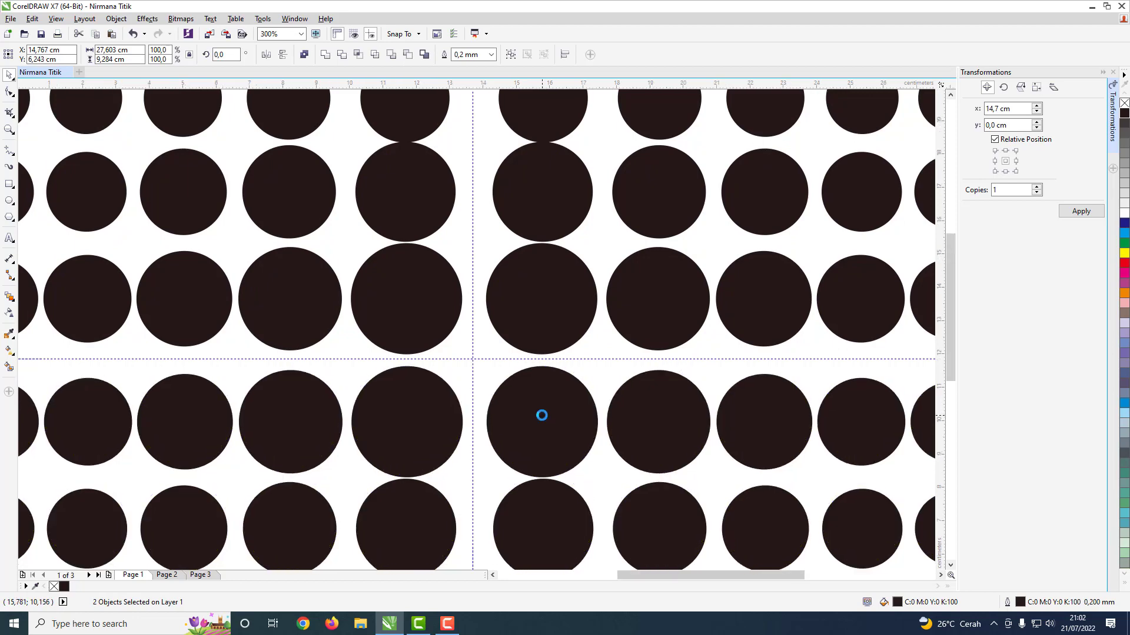
{"action": "scroll", "coordinate": [542, 415], "scroll_direction": "down", "scroll_amount": 4}
{"action": "scroll", "coordinate": [542, 415], "scroll_direction": "up", "scroll_amount": 1}
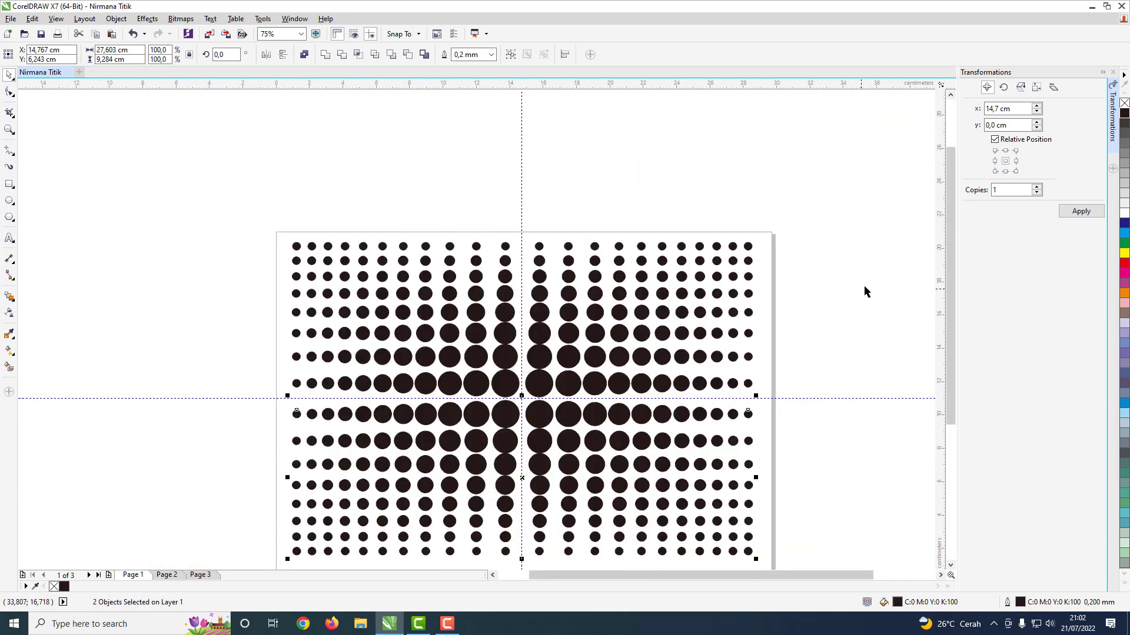
- Delete the vertical and horizontal guidelines from the dot composition page
{"action": "left_click_drag", "start_coordinate": [950, 224], "coordinate": [950, 245]}
{"action": "left_click", "coordinate": [509, 170]}
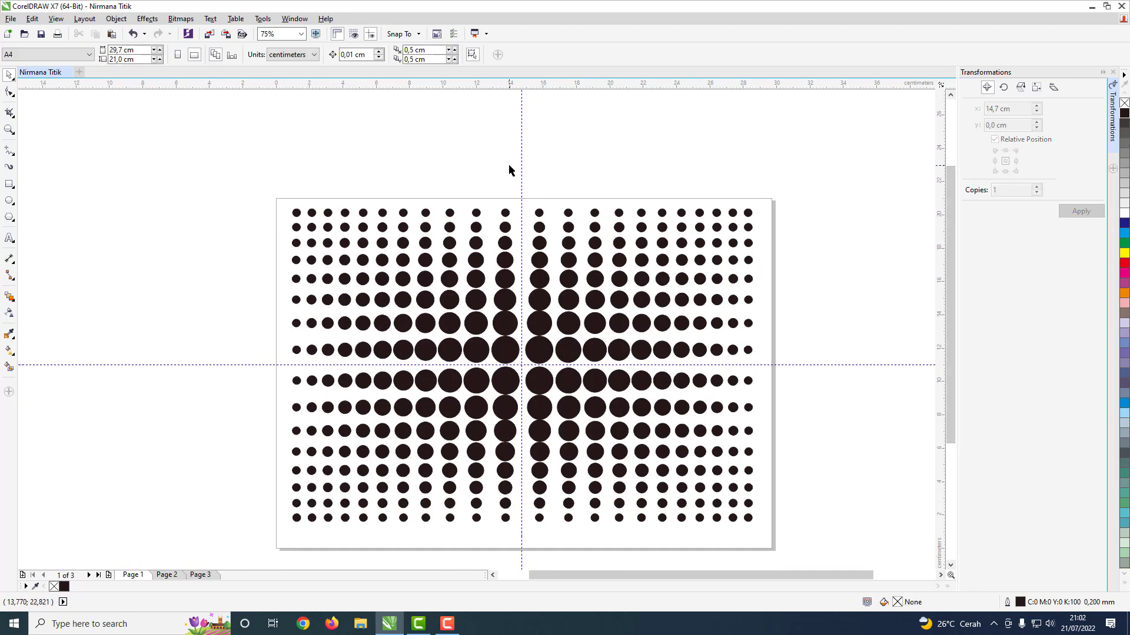
{"action": "left_click", "coordinate": [521, 159]}
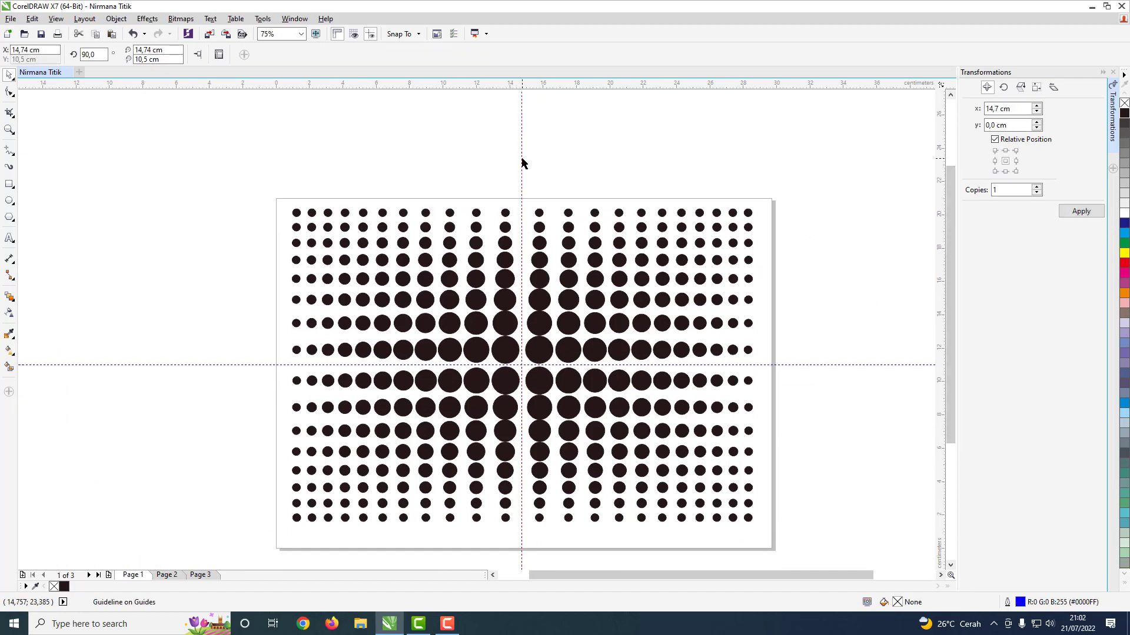
{"action": "key", "text": "Delete"}
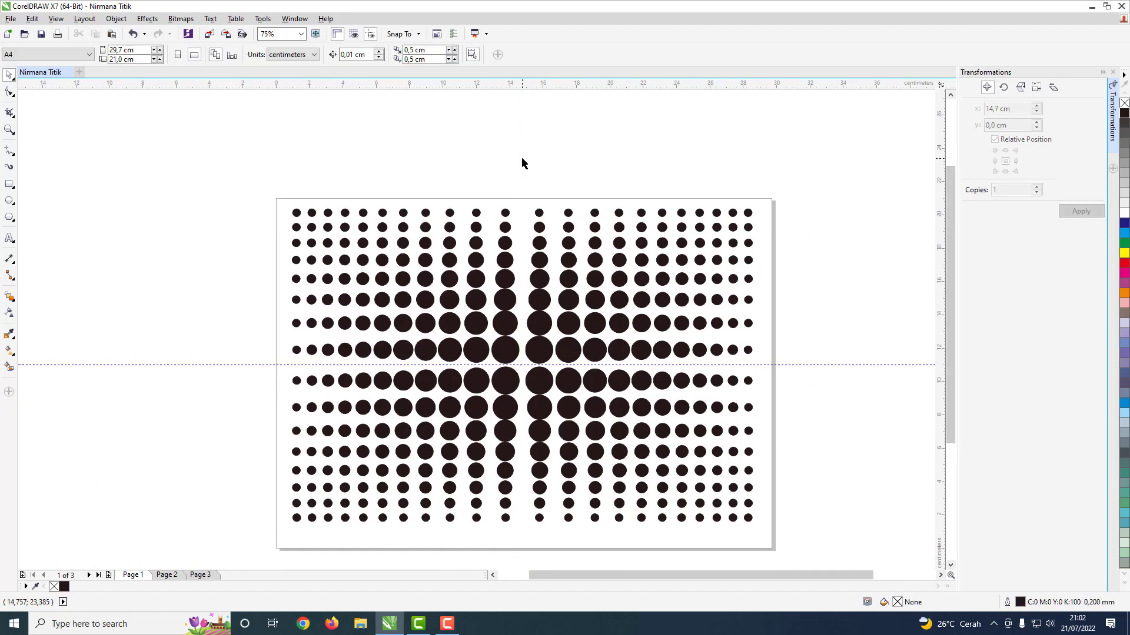
{"action": "left_click", "coordinate": [888, 366]}
{"action": "key", "text": "Delete"}
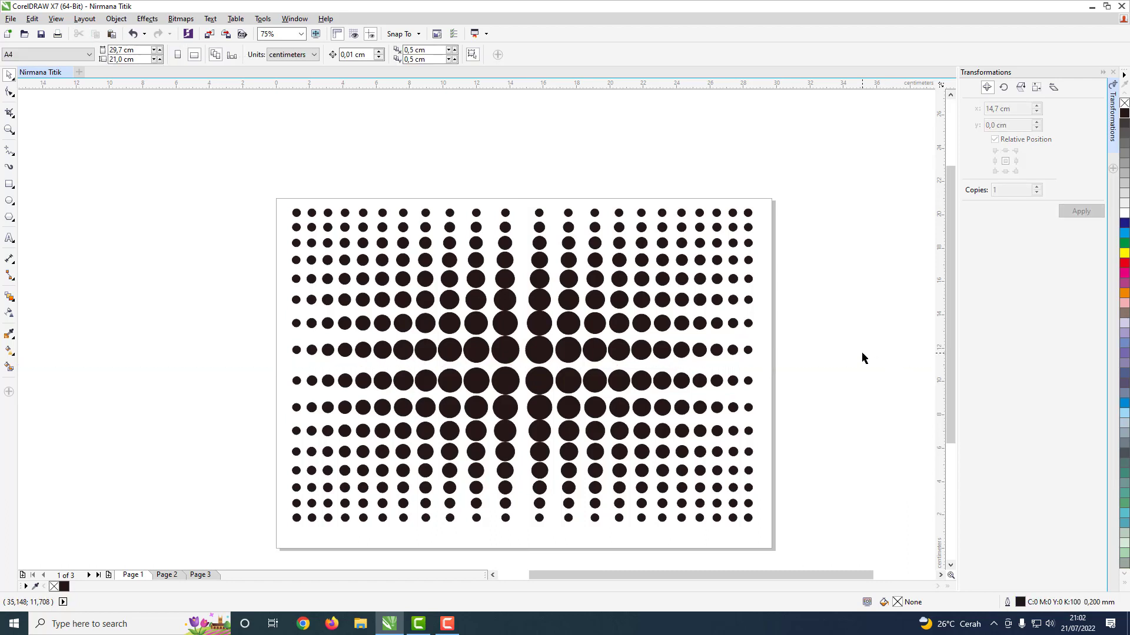
- Save the drawing as Nirmana Titik in CDR format in the TUTORIAL VIDEO NEW 2022 folder, replacing the existing file
{"action": "scroll", "coordinate": [782, 369], "scroll_direction": "down", "scroll_amount": 1}
{"action": "scroll", "coordinate": [814, 400], "scroll_direction": "up", "scroll_amount": 1}
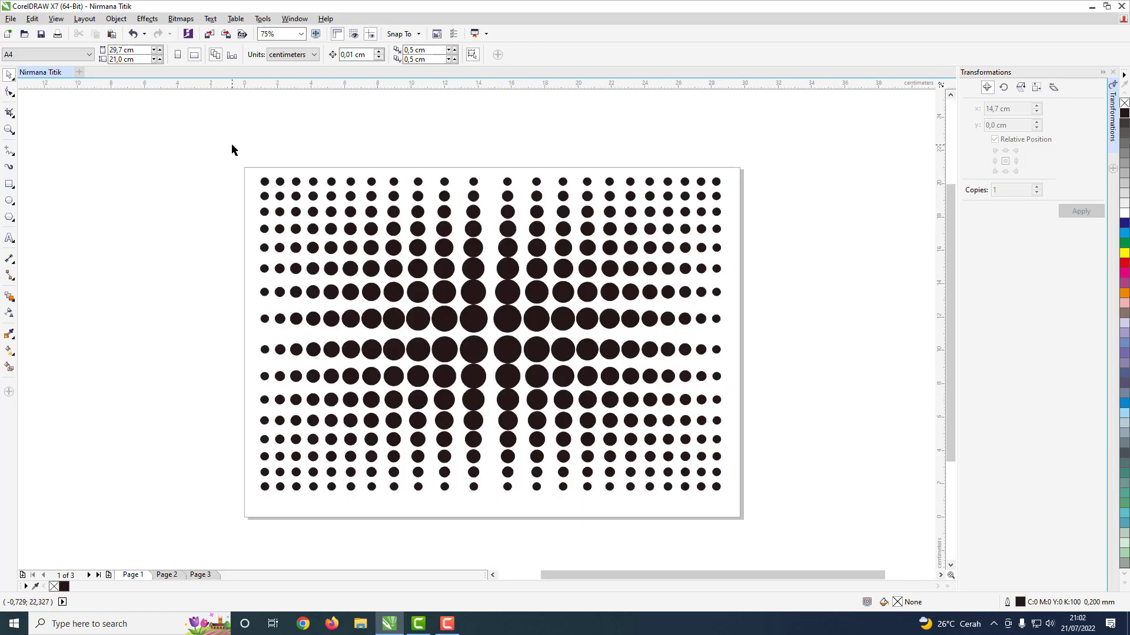
{"action": "key", "text": "ctrl+shift+s"}
{"action": "left_click", "coordinate": [528, 244]}
{"action": "left_click", "coordinate": [843, 500]}
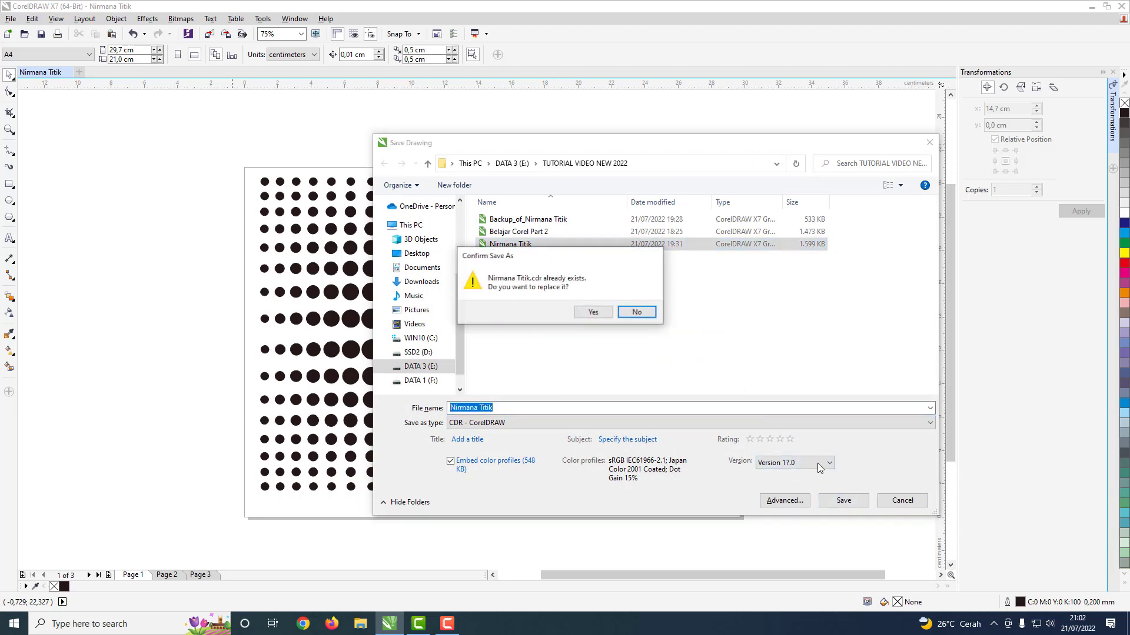
{"action": "left_click", "coordinate": [600, 318]}
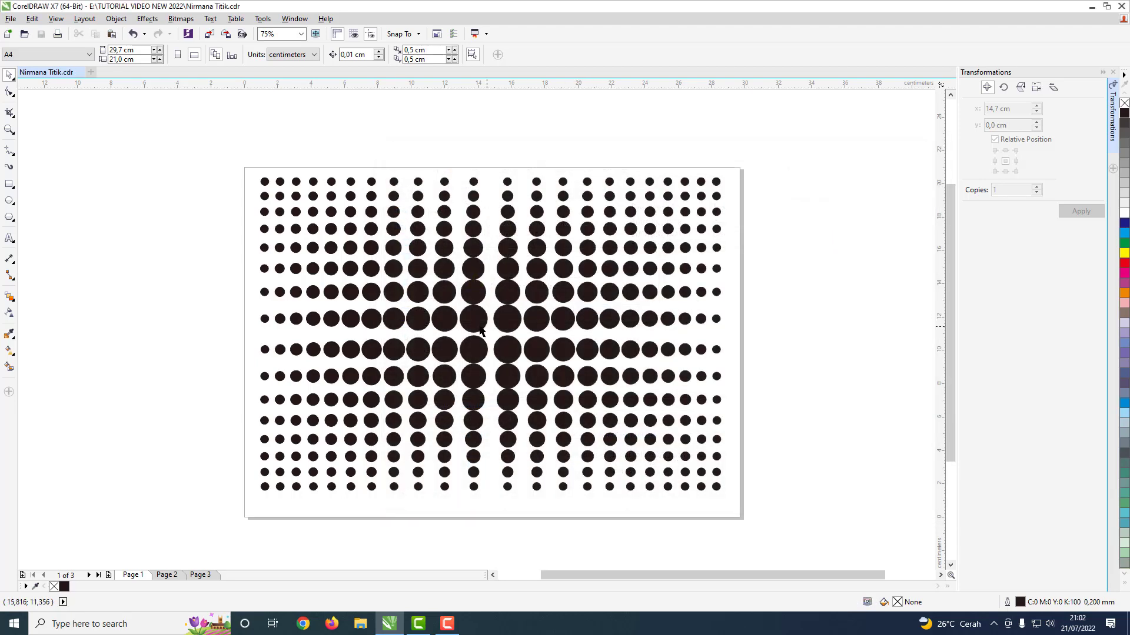
- Copy all four dot quadrants from Page 1 onto Page 2 and select the lower-left quadrant there
{"action": "left_click_drag", "start_coordinate": [206, 134], "coordinate": [827, 538]}
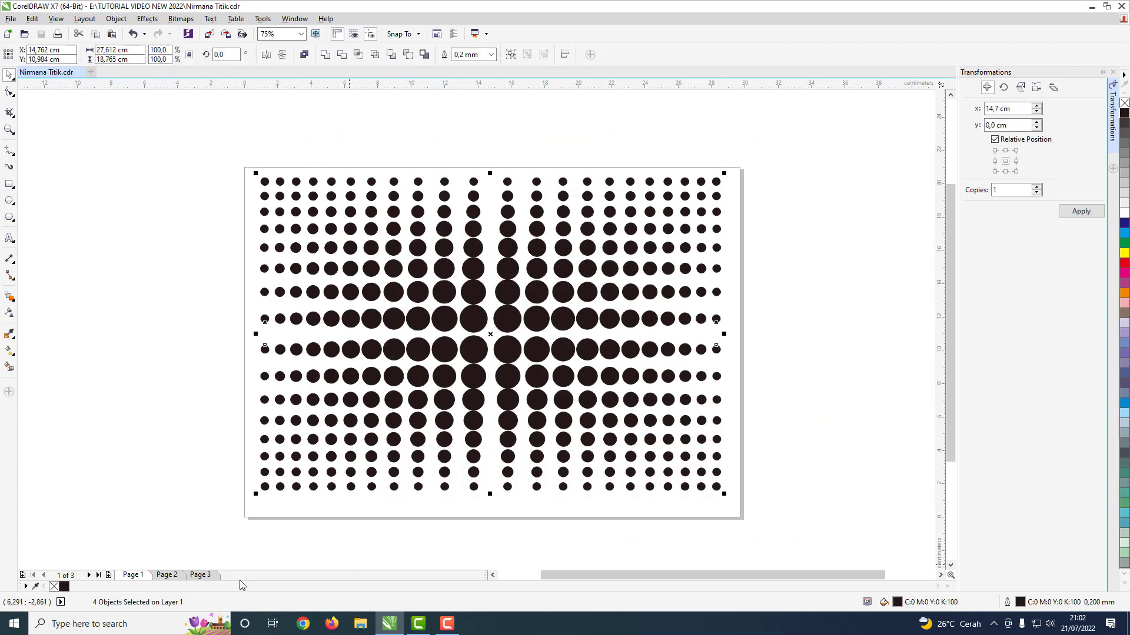
{"action": "left_click", "coordinate": [167, 574]}
{"action": "key", "text": "ctrl+v"}
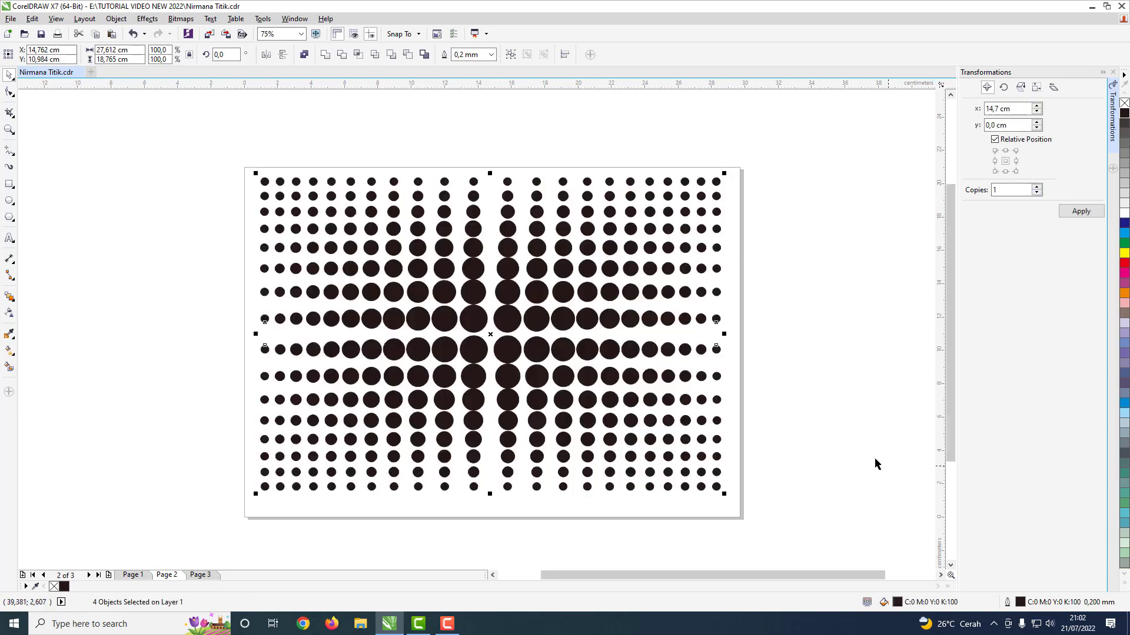
{"action": "left_click", "coordinate": [477, 365]}
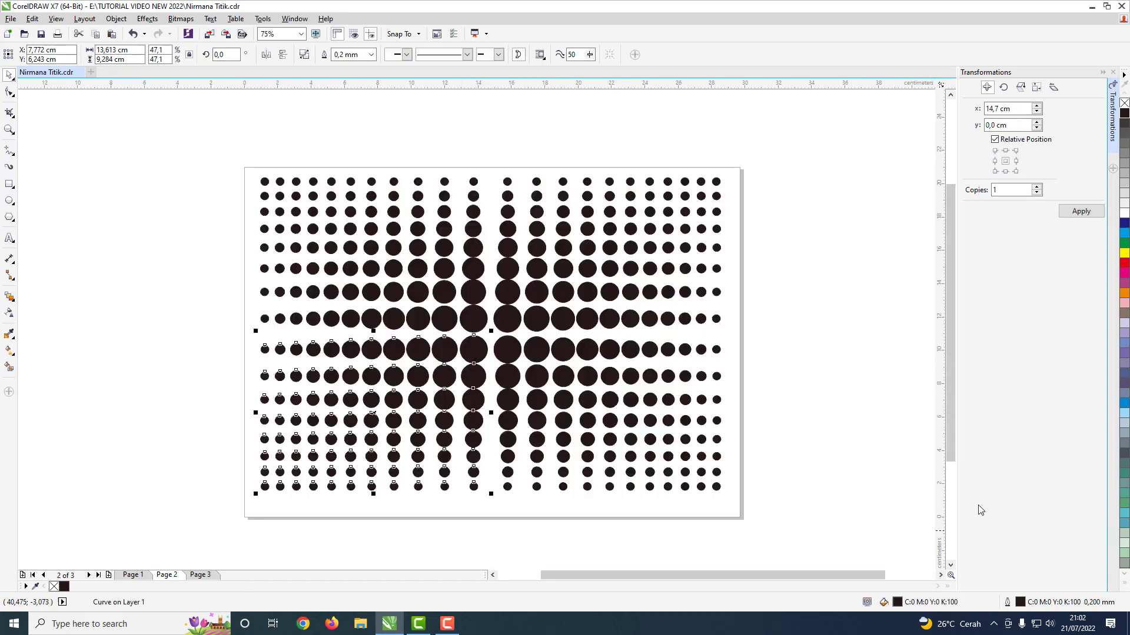
- Try a linear fountain fill on the lower-left quadrant, tilted to 353.2° with a start colour of C93 M88 Y89 K80
{"action": "double_click", "coordinate": [897, 602]}
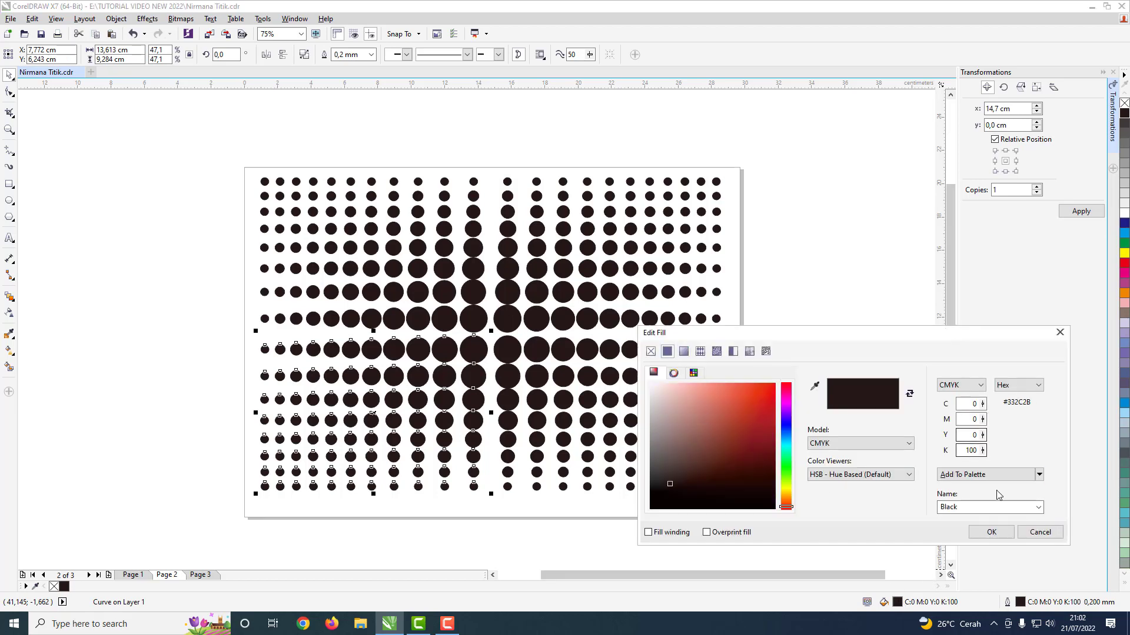
{"action": "left_click", "coordinate": [1039, 532]}
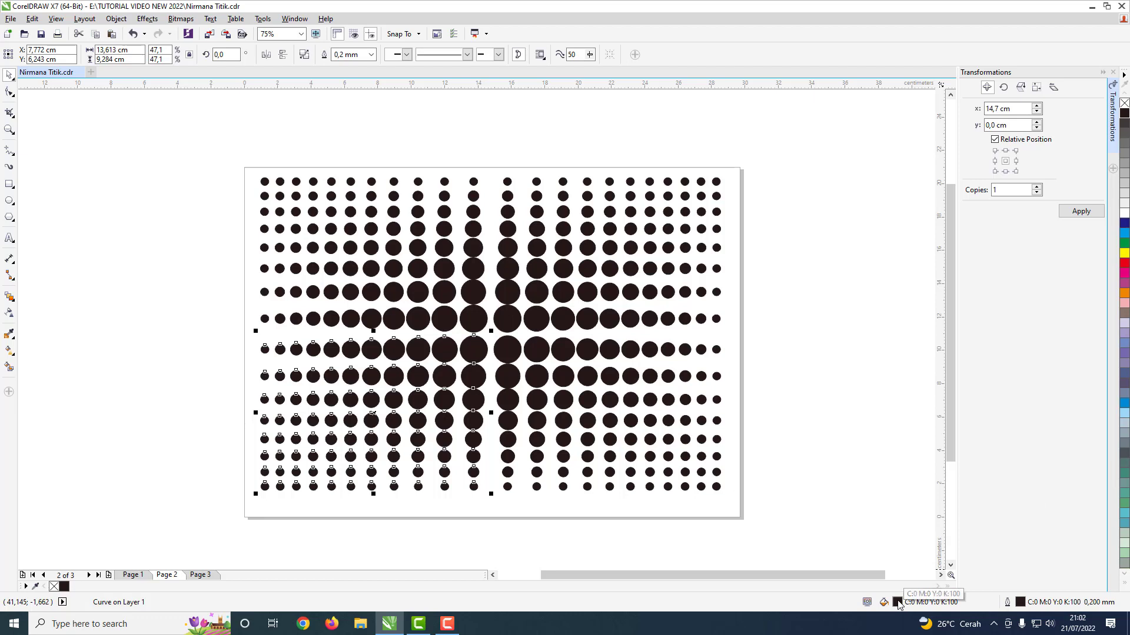
{"action": "double_click", "coordinate": [897, 602]}
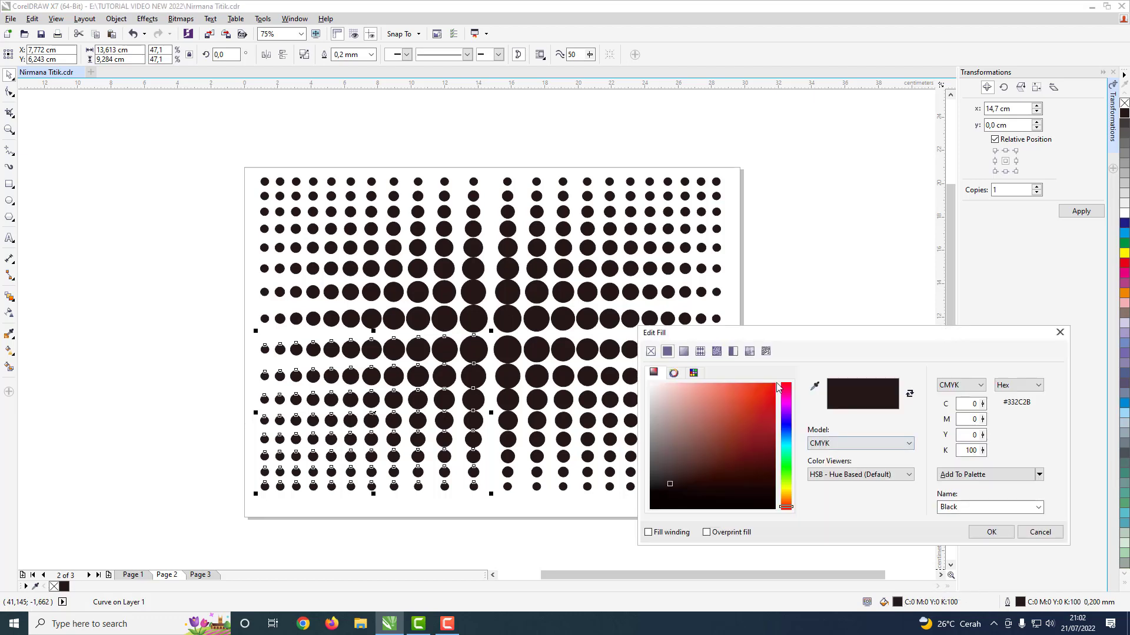
{"action": "left_click", "coordinate": [683, 352]}
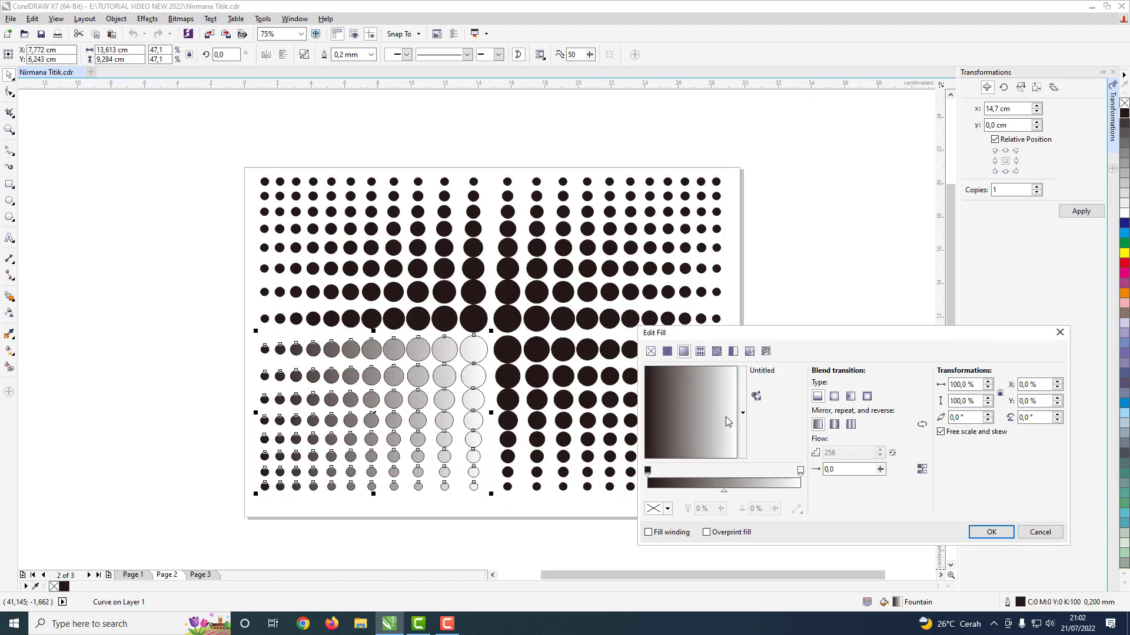
{"action": "left_click_drag", "start_coordinate": [725, 417], "coordinate": [726, 420]}
{"action": "left_click", "coordinate": [647, 470]}
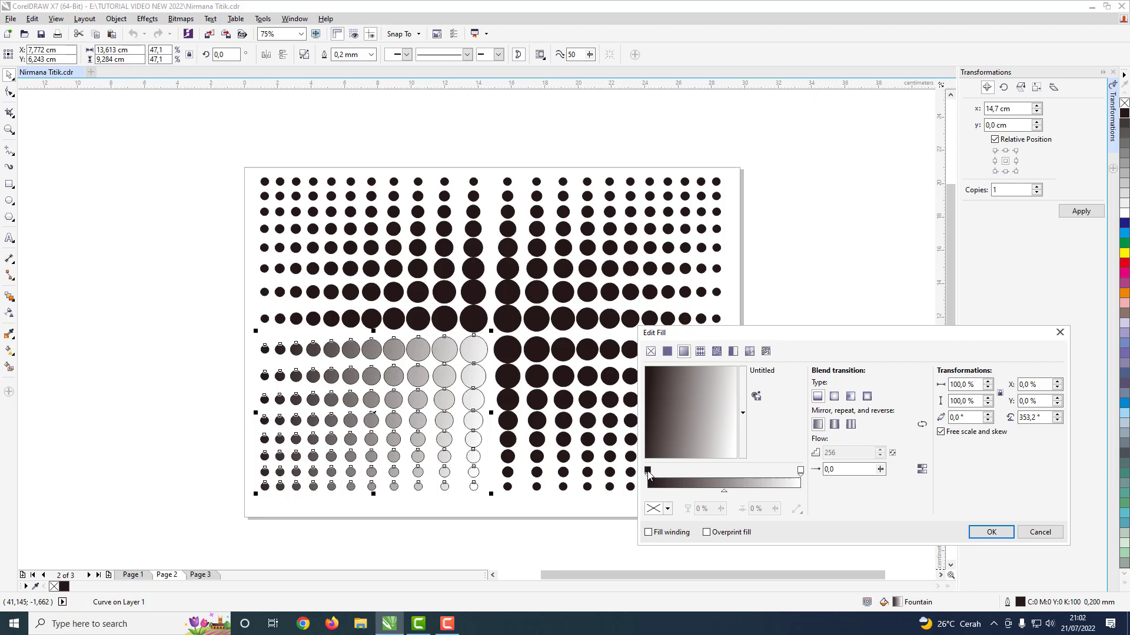
{"action": "left_click", "coordinate": [668, 510]}
{"action": "left_click_drag", "start_coordinate": [662, 473], "coordinate": [655, 479]}
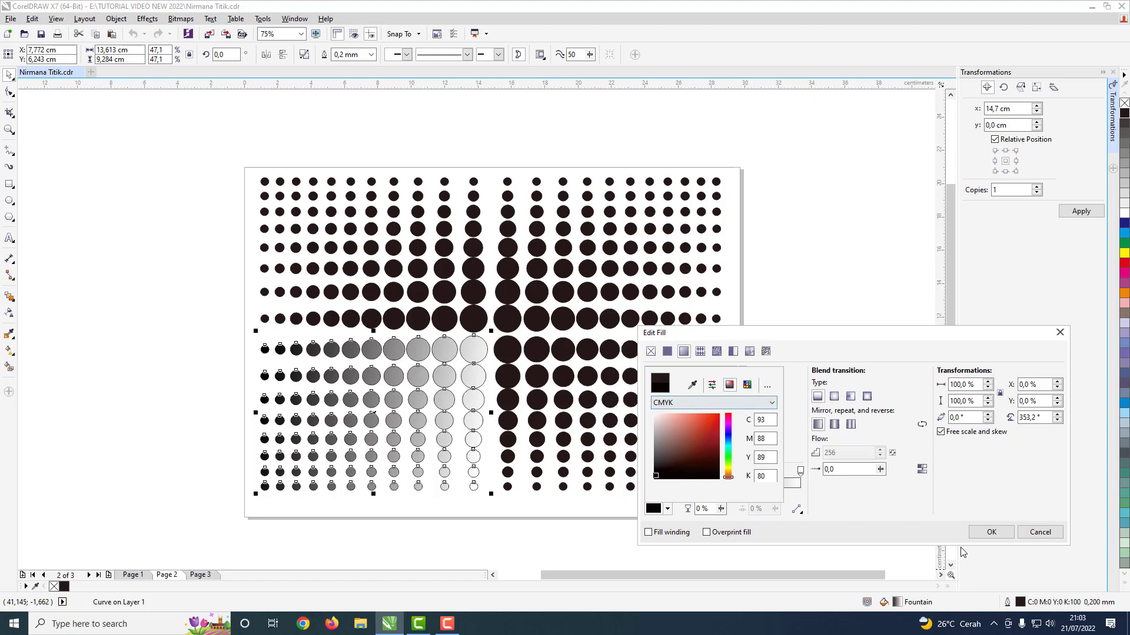
{"action": "left_click", "coordinate": [990, 535]}
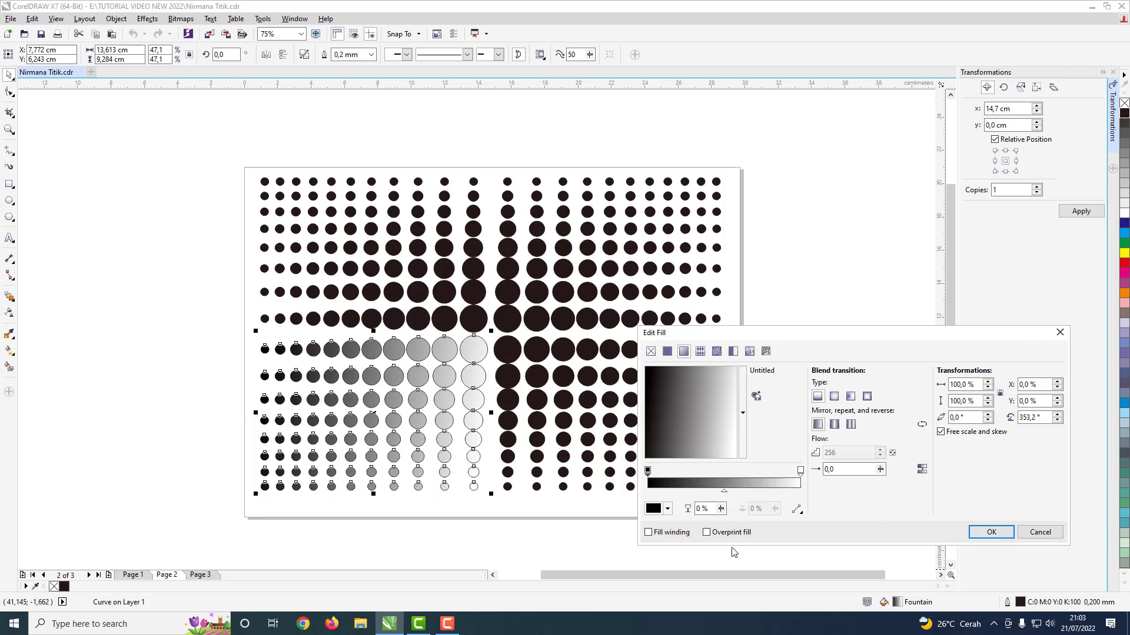
- Try adding red (C0 M100 Y100 K0) at the light end of the fountain fill, and discard the fill edits
{"action": "left_click", "coordinate": [800, 471]}
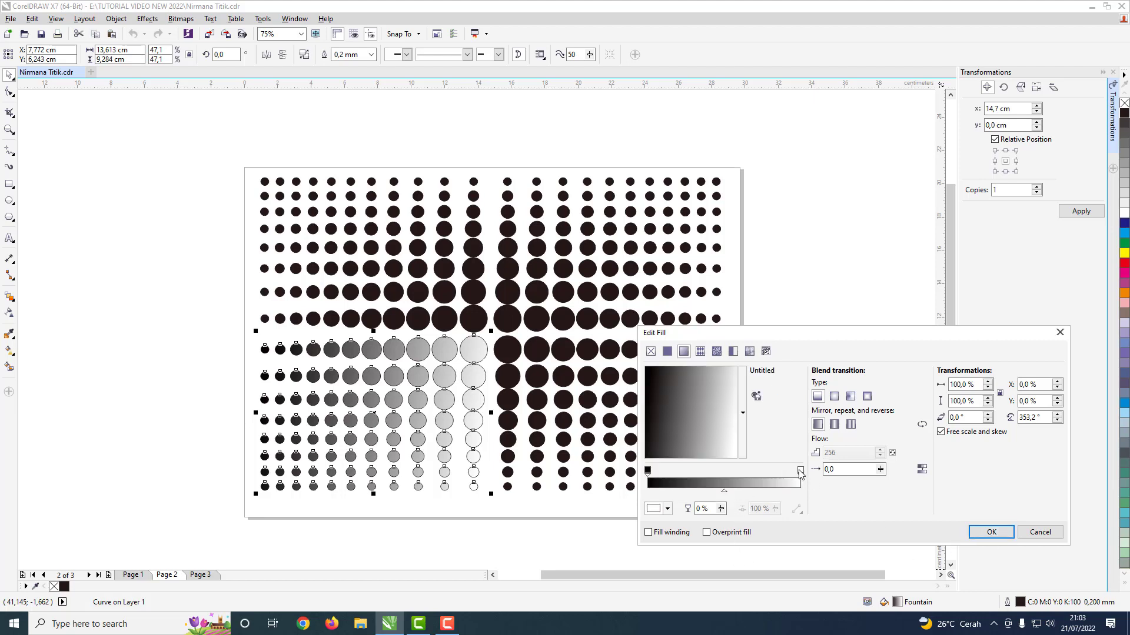
{"action": "left_click", "coordinate": [667, 509]}
{"action": "left_click", "coordinate": [719, 414]}
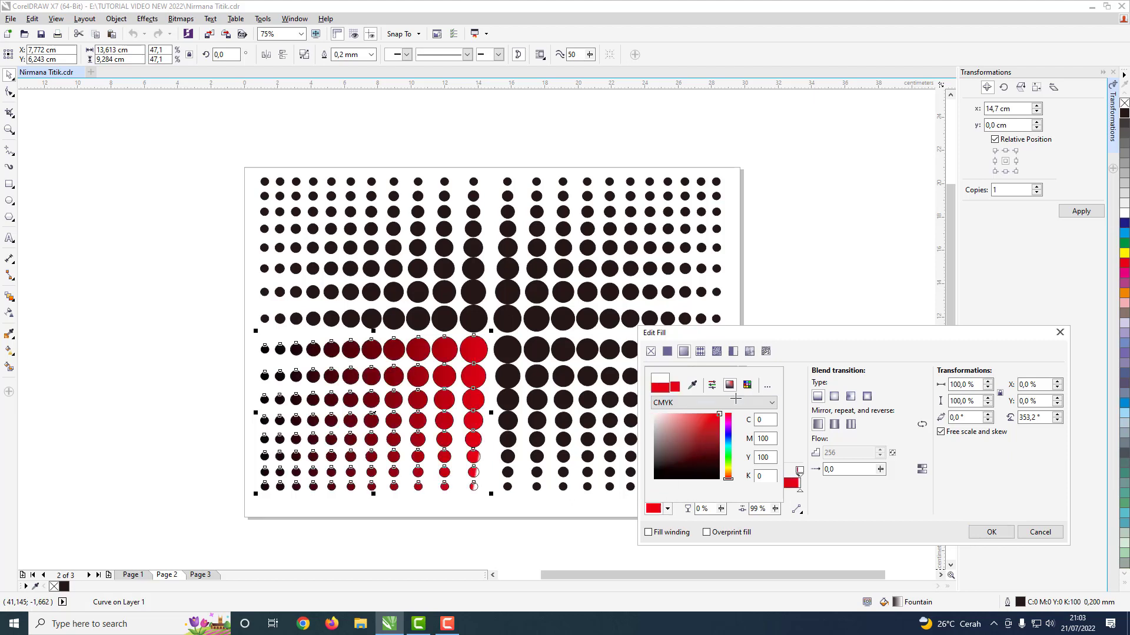
{"action": "left_click", "coordinate": [981, 534]}
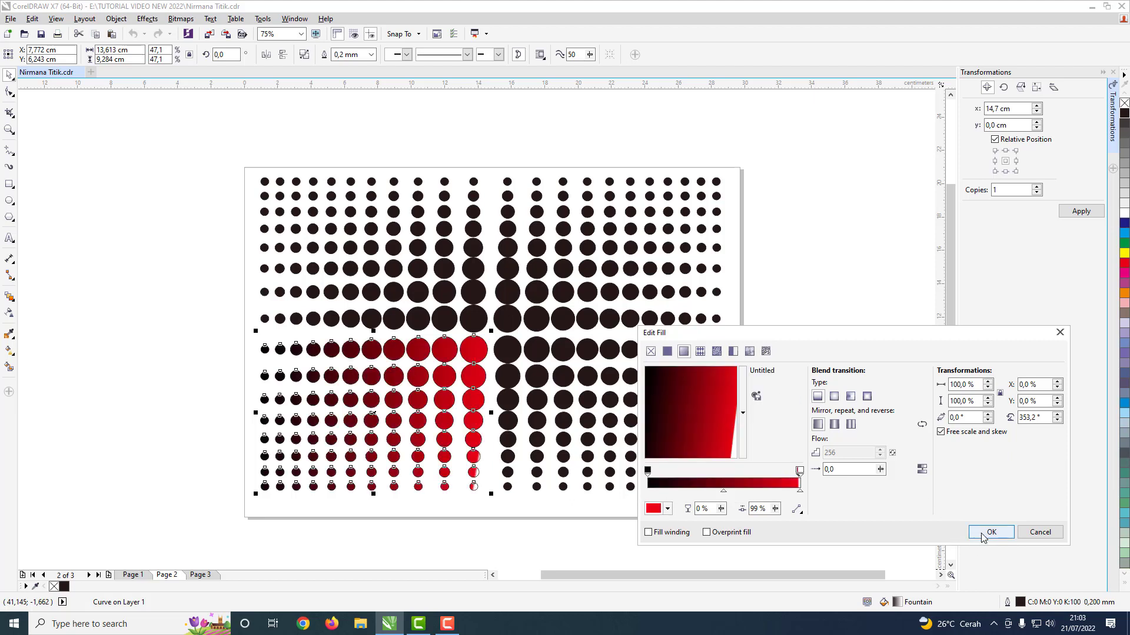
{"action": "left_click", "coordinate": [799, 473]}
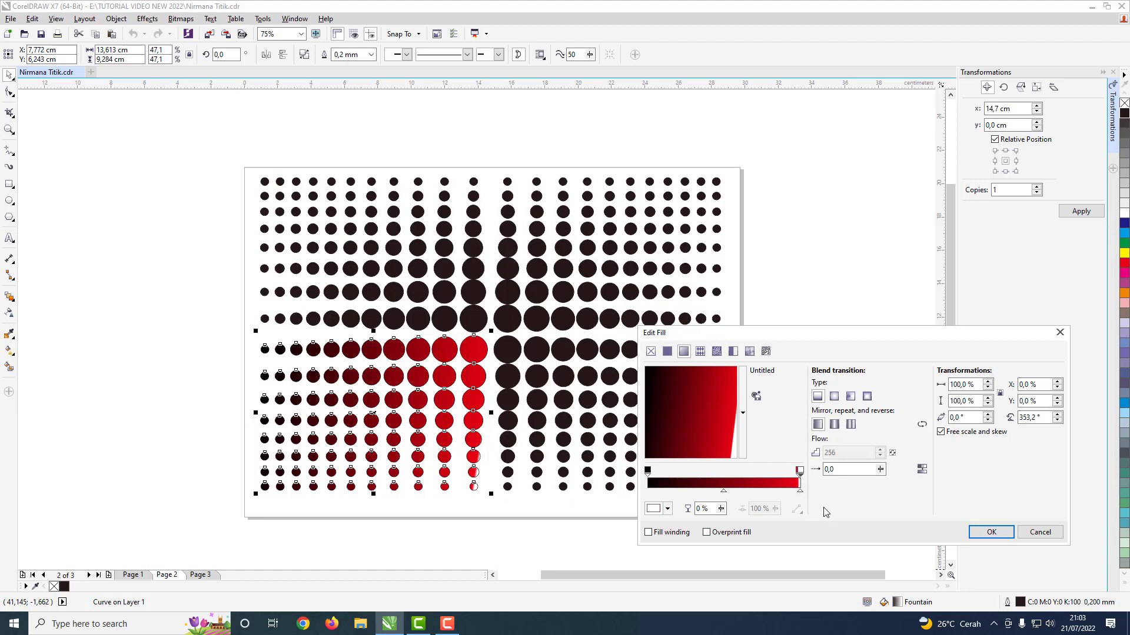
{"action": "left_click", "coordinate": [1039, 532]}
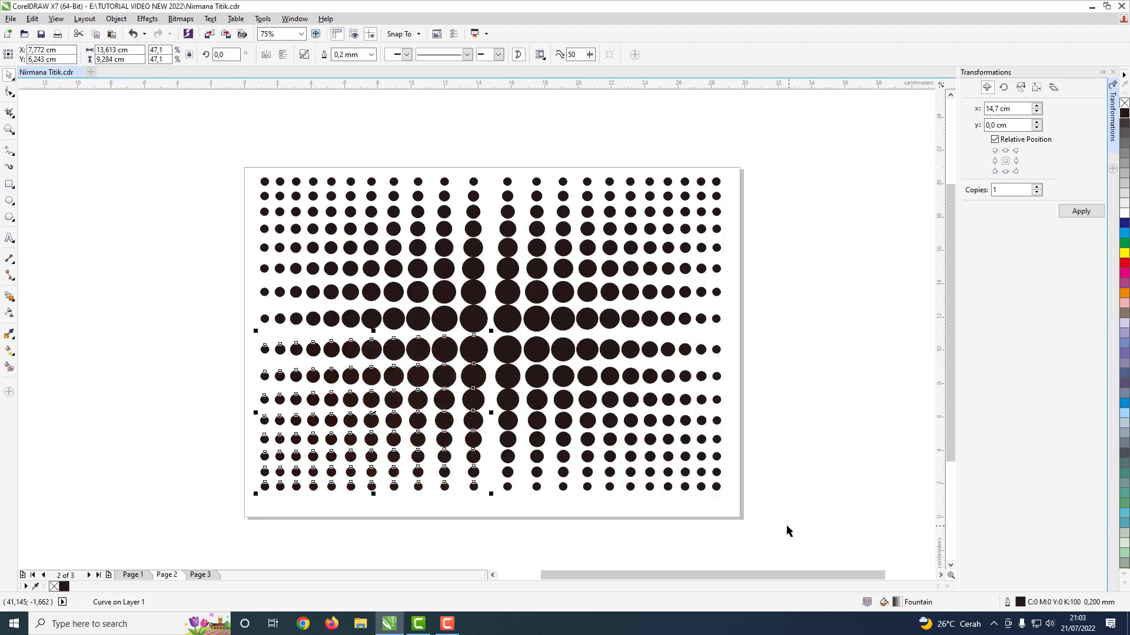
- Give the lower-left dot quadrant a linear fountain fill running from black to red (C0 M100 Y100 K0)
{"action": "double_click", "coordinate": [885, 598]}
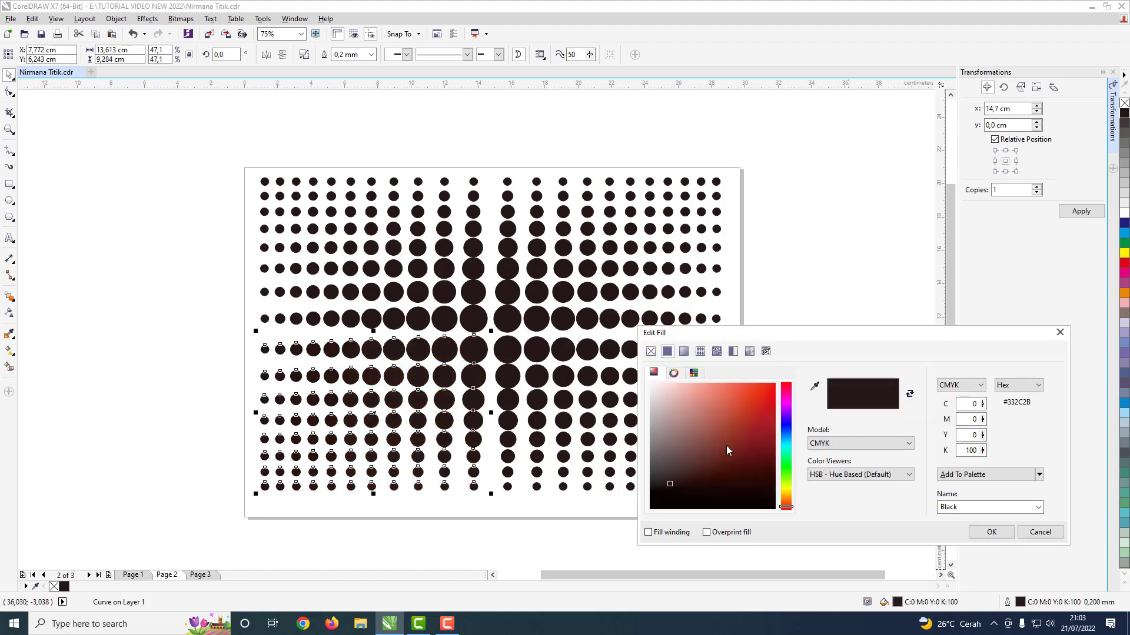
{"action": "left_click", "coordinate": [683, 351]}
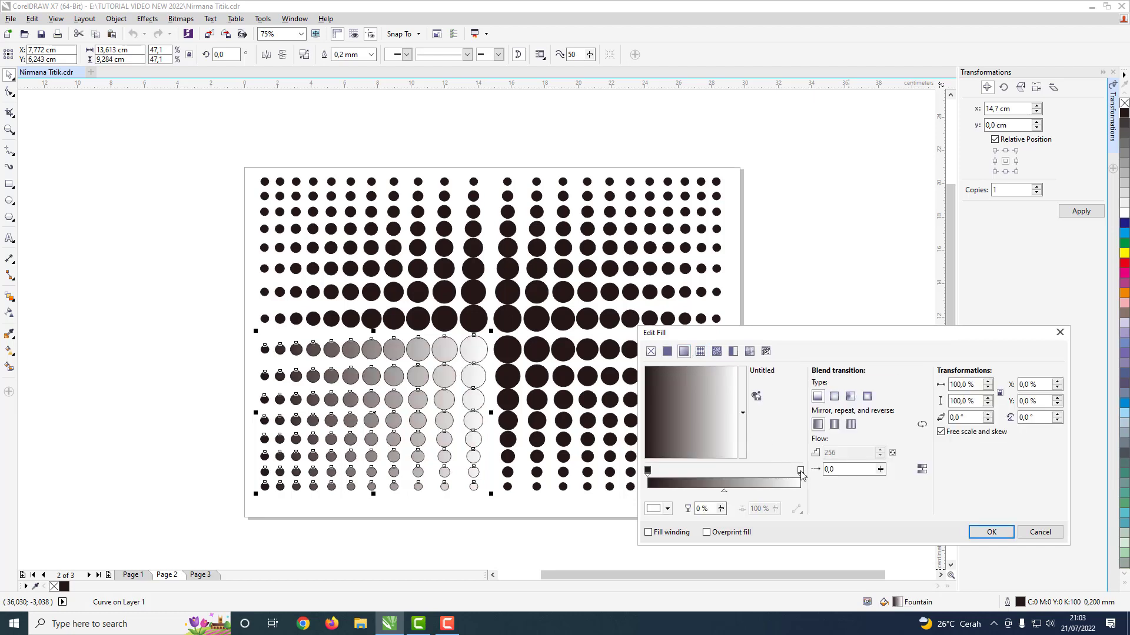
{"action": "left_click", "coordinate": [667, 508]}
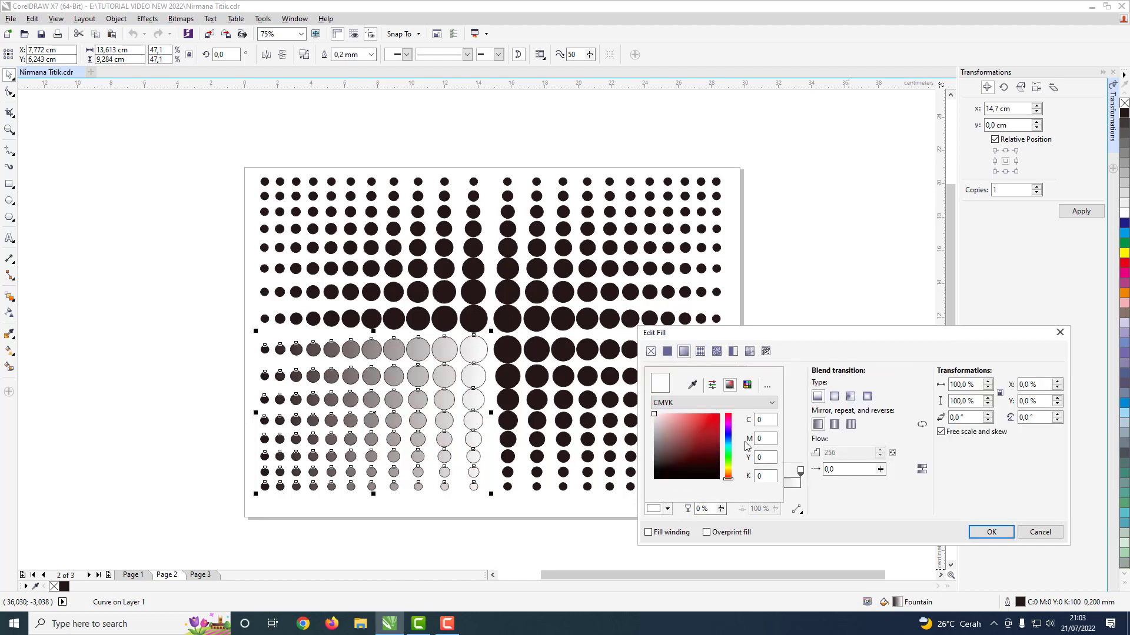
{"action": "left_click", "coordinate": [719, 415]}
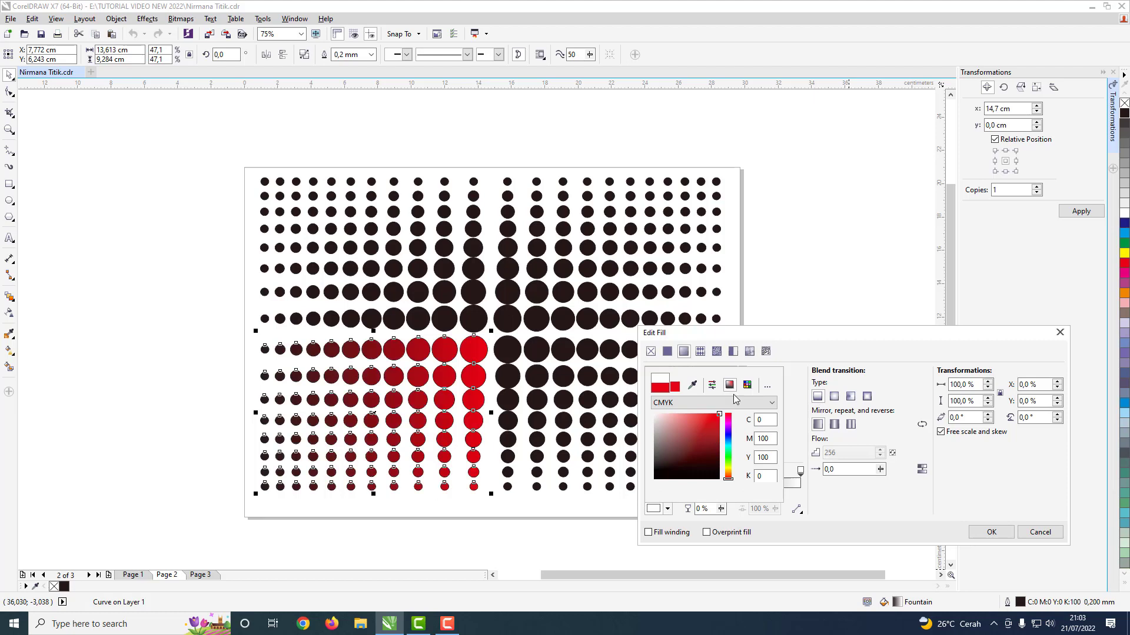
{"action": "left_click", "coordinate": [973, 536]}
{"action": "left_click", "coordinate": [968, 531]}
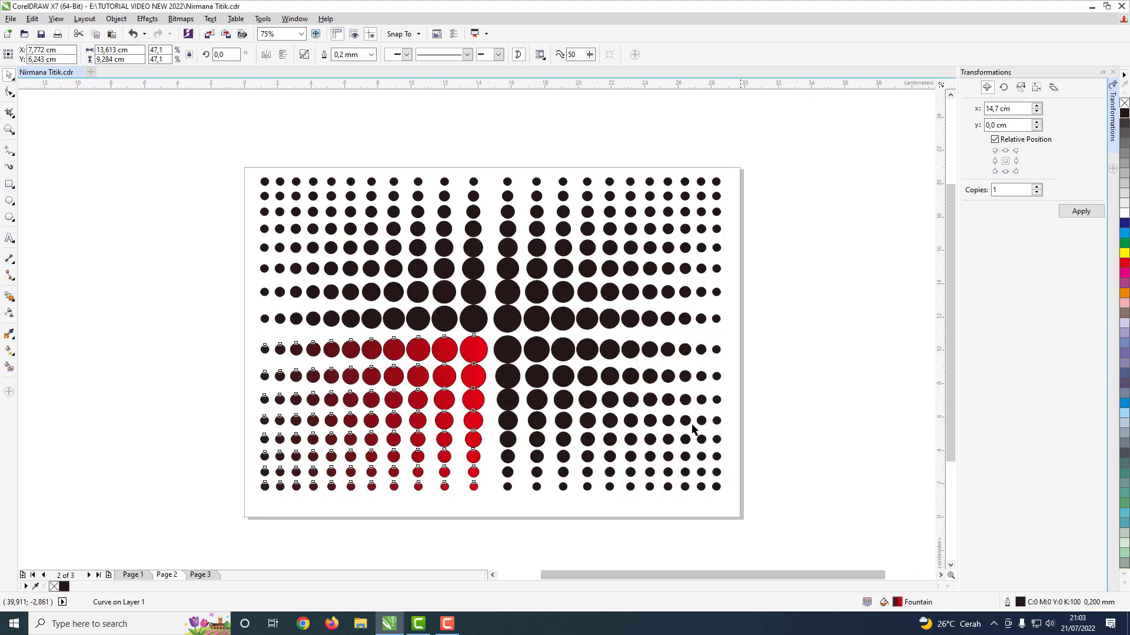
- Set the lower-left dot quadrant's outline width to None and inspect its dots up close
{"action": "left_click", "coordinate": [371, 54]}
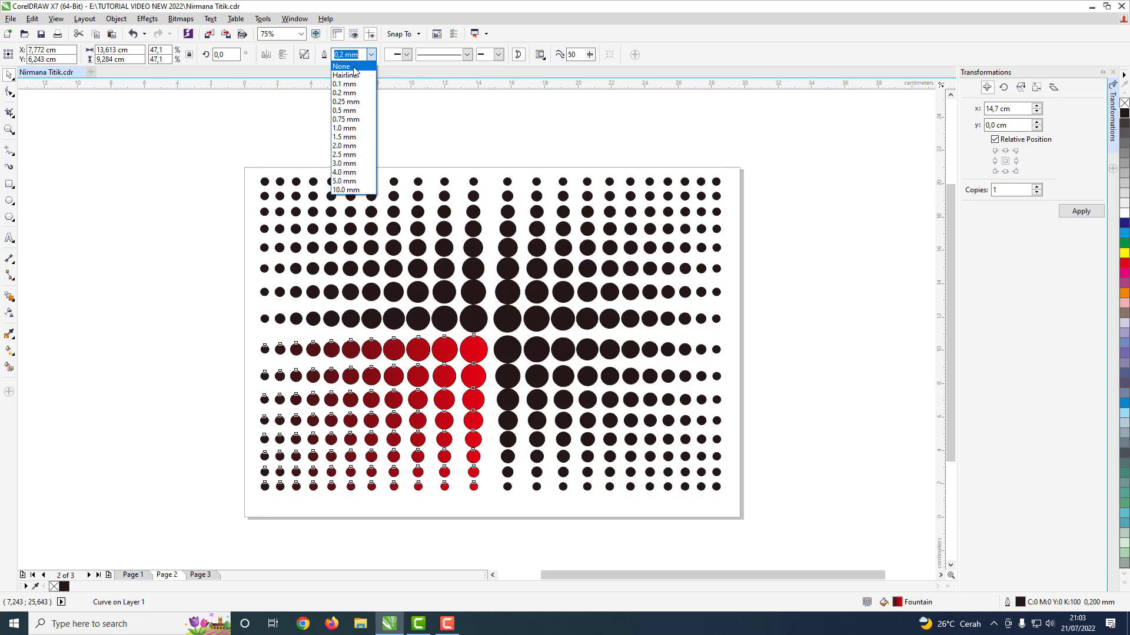
{"action": "left_click", "coordinate": [353, 66]}
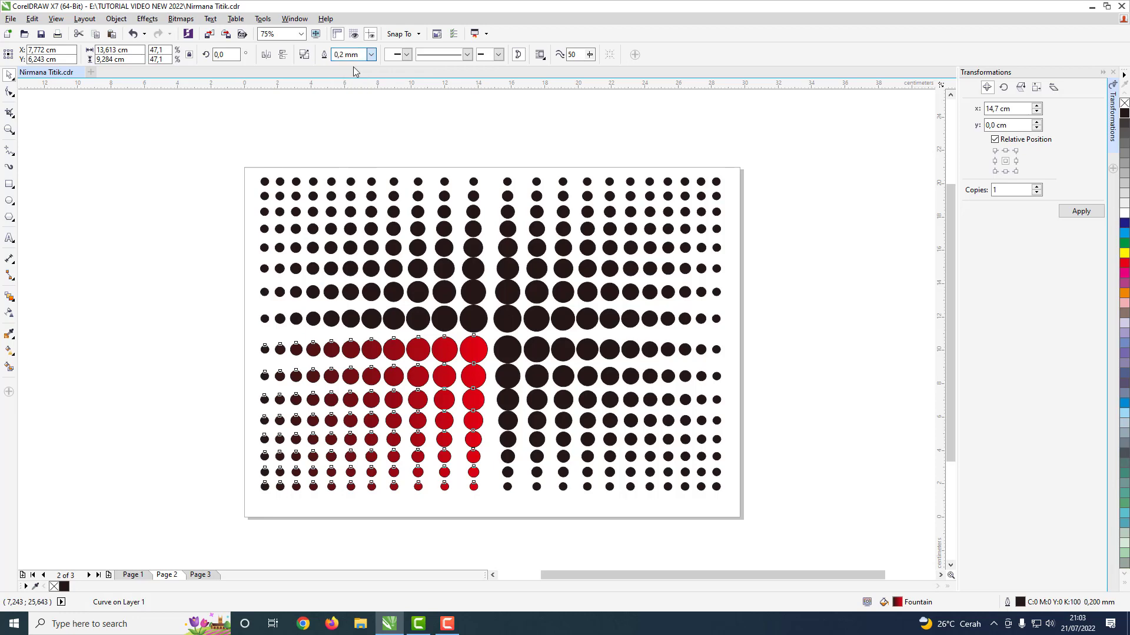
{"action": "left_click", "coordinate": [792, 392]}
{"action": "scroll", "coordinate": [499, 341], "scroll_direction": "up", "scroll_amount": 6}
{"action": "scroll", "coordinate": [416, 397], "scroll_direction": "down", "scroll_amount": 6}
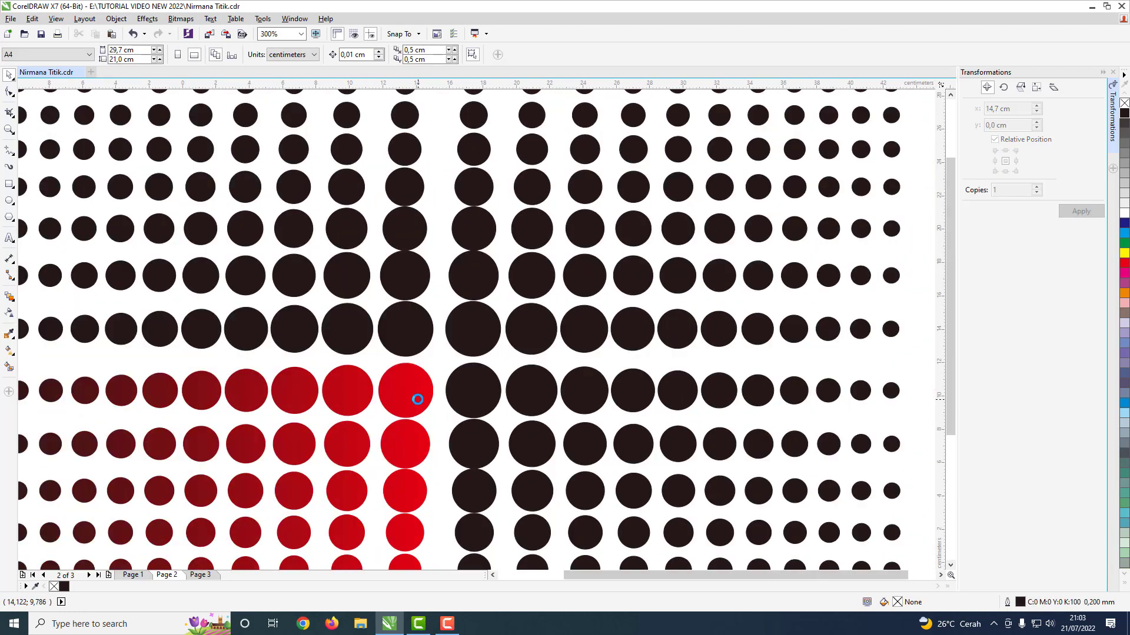
- Give the lower-right dot quadrant a linear fountain fill from black to red (C0 M100 Y100 K0) and set its outline width to None
{"action": "left_click", "coordinate": [440, 419]}
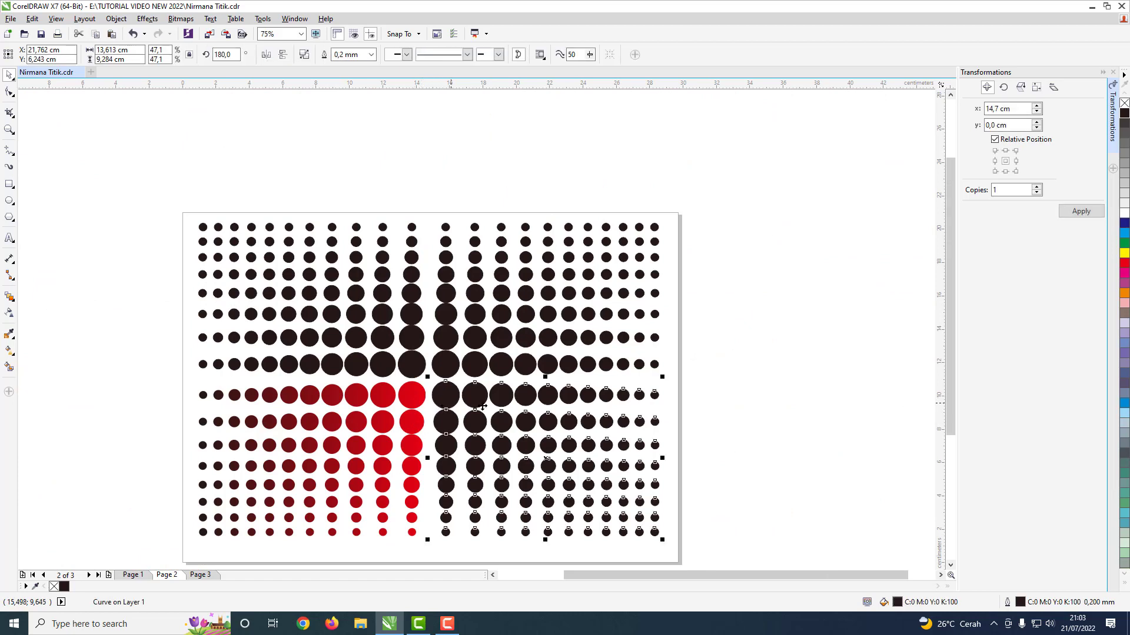
{"action": "double_click", "coordinate": [898, 602]}
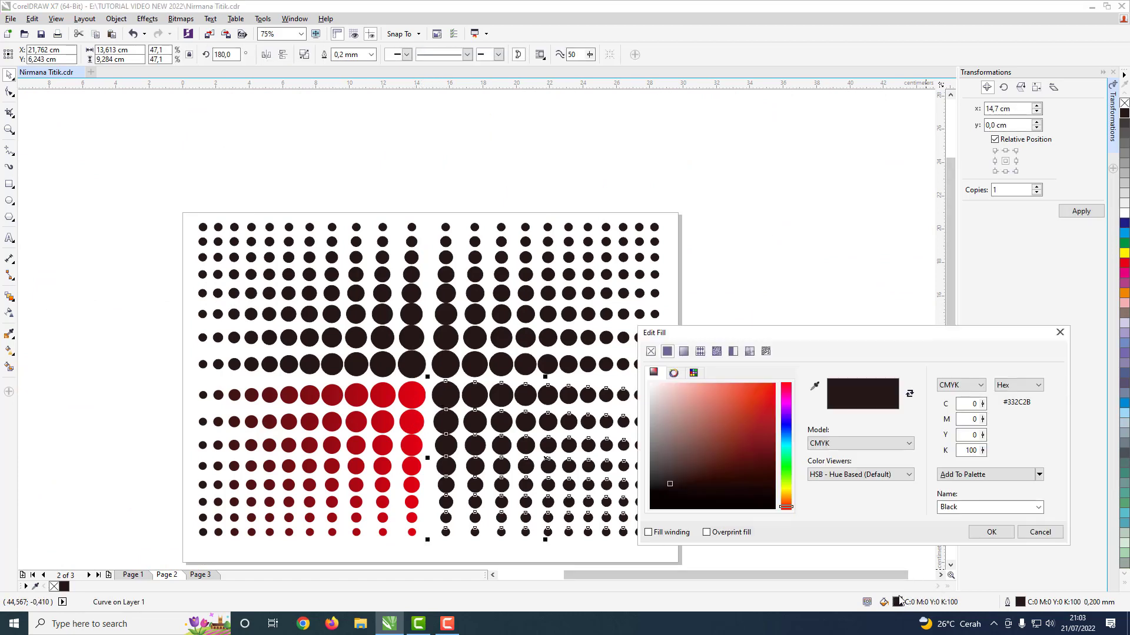
{"action": "left_click", "coordinate": [683, 351]}
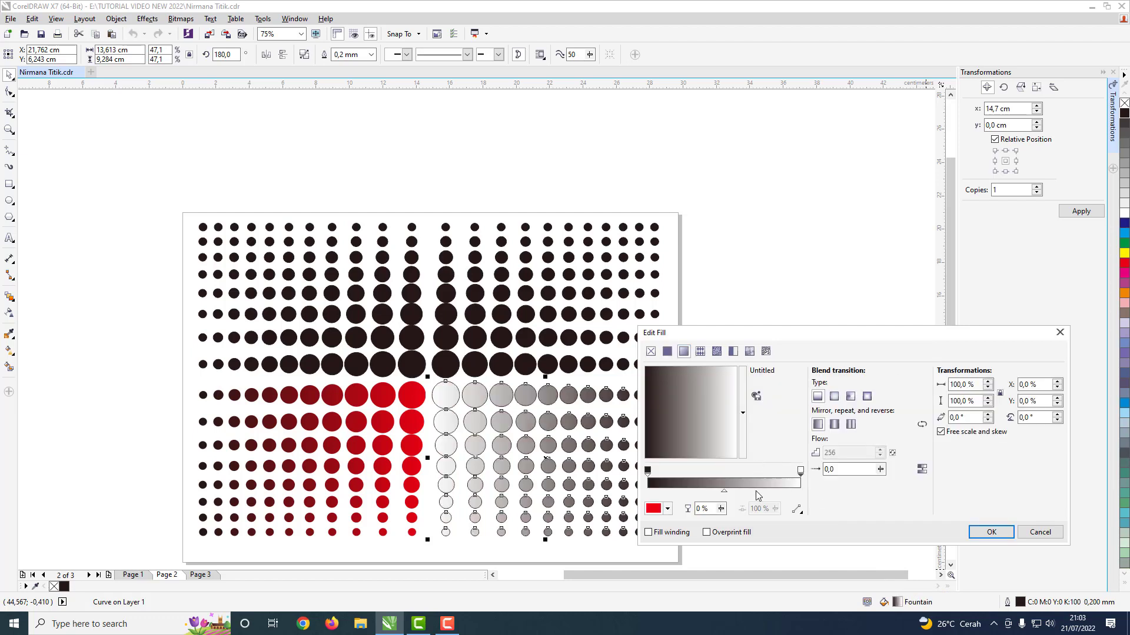
{"action": "left_click", "coordinate": [668, 509]}
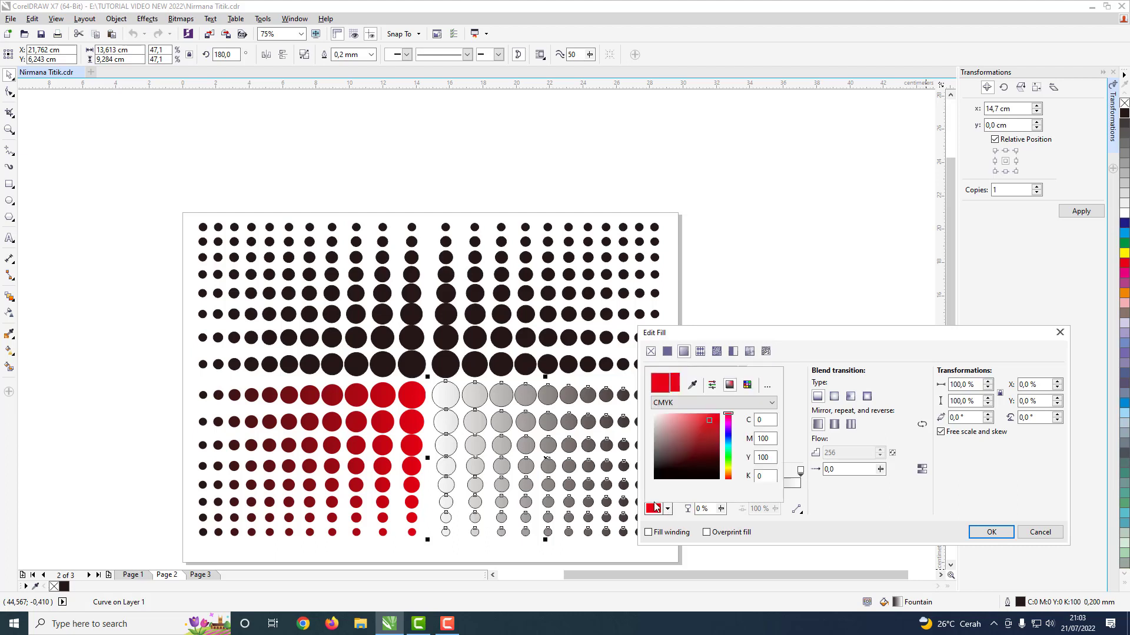
{"action": "left_click", "coordinate": [712, 433]}
{"action": "left_click_drag", "start_coordinate": [717, 424], "coordinate": [722, 410]}
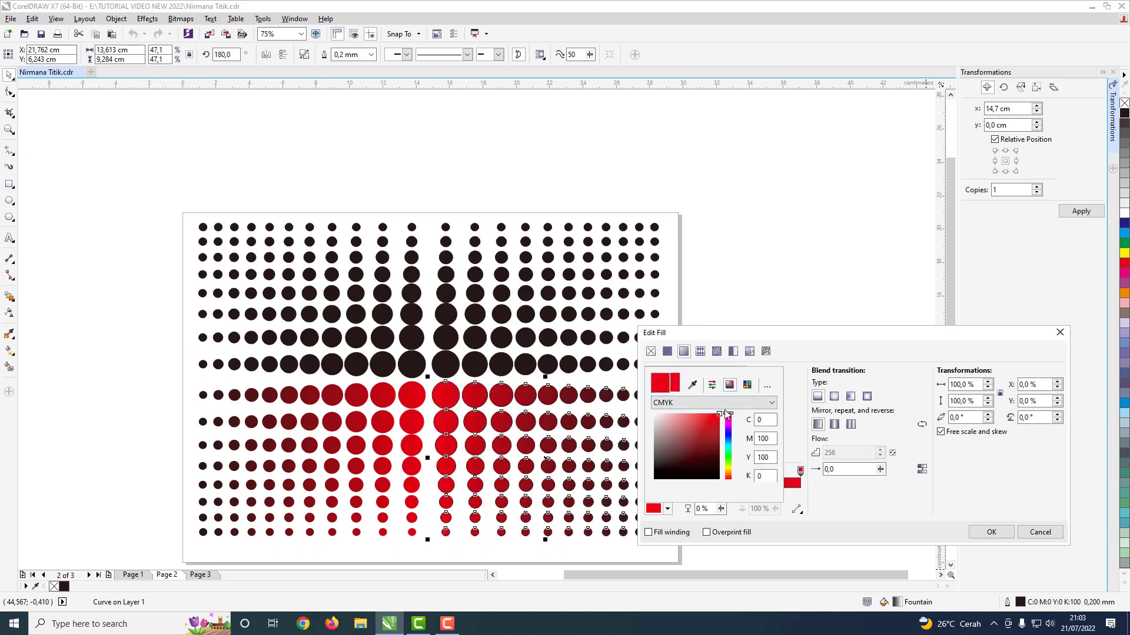
{"action": "left_click", "coordinate": [988, 533]}
{"action": "left_click", "coordinate": [371, 56]}
{"action": "left_click", "coordinate": [402, 106]}
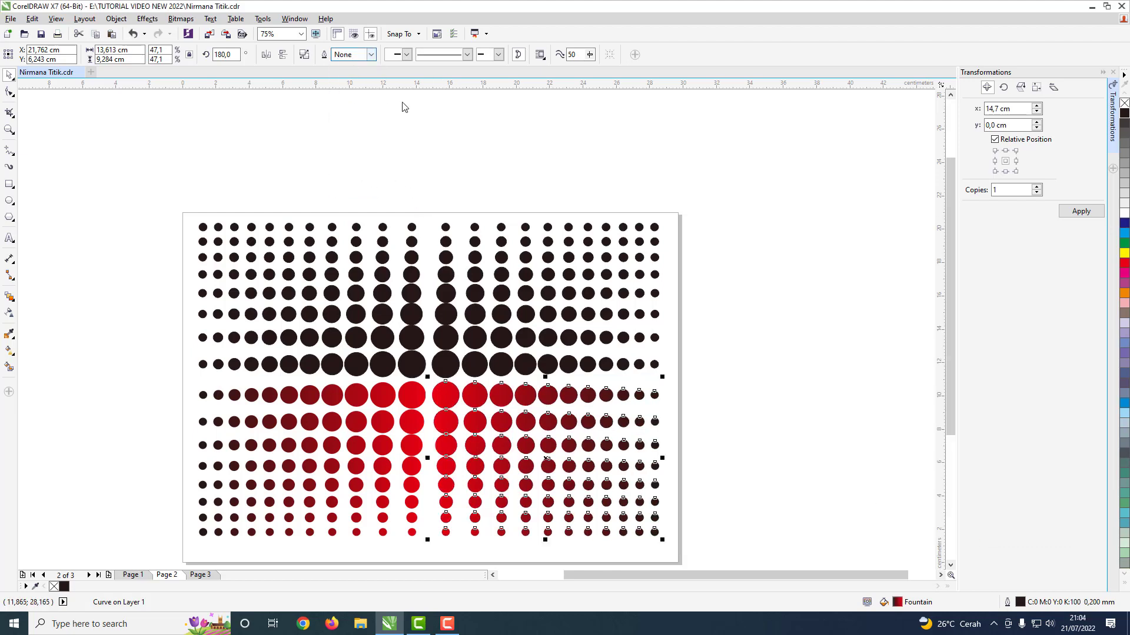
- Switch the upper-right dot quadrant to a linear fountain fill and try choosing red (C0 M100 Y100 K0) for its light end
{"action": "left_click", "coordinate": [446, 372]}
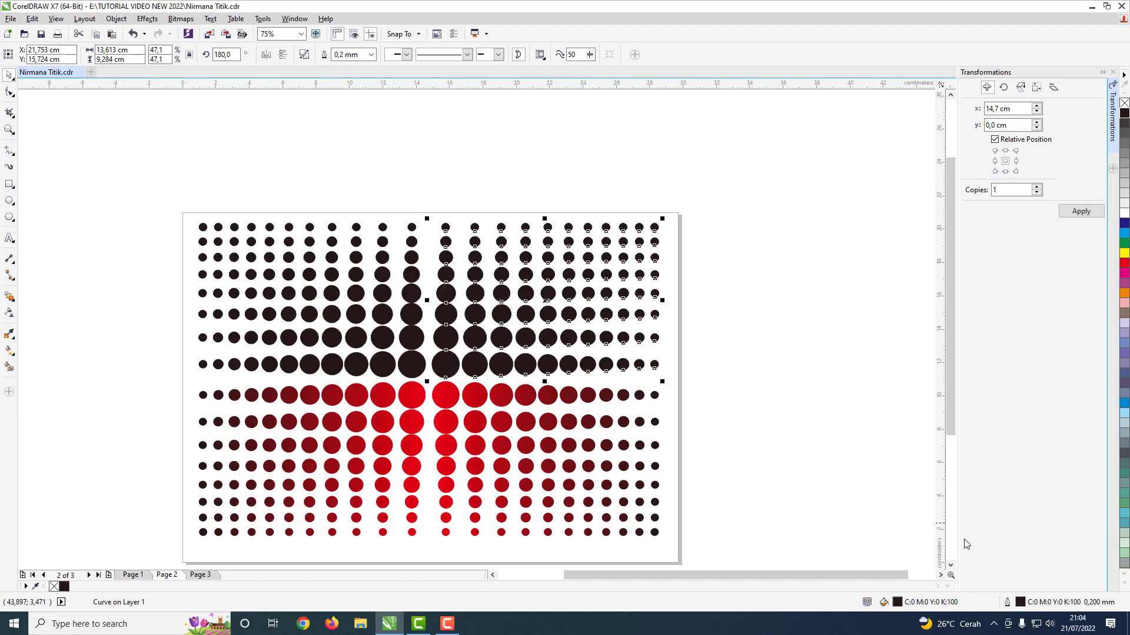
{"action": "double_click", "coordinate": [896, 604]}
{"action": "left_click", "coordinate": [682, 351]}
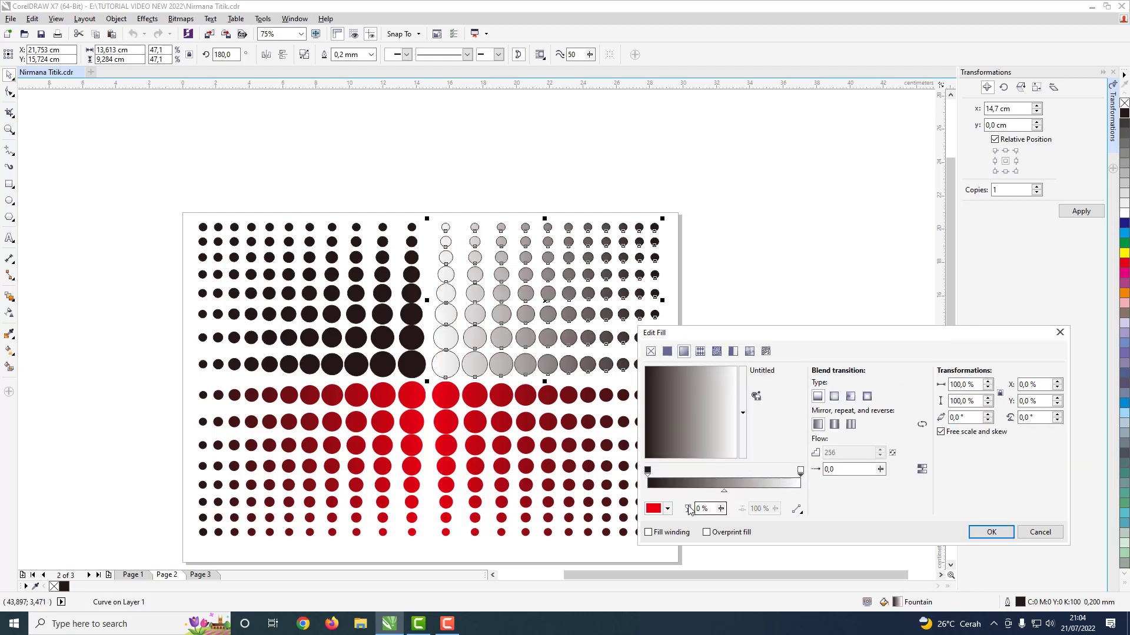
{"action": "left_click", "coordinate": [658, 509]}
{"action": "left_click_drag", "start_coordinate": [686, 459], "coordinate": [719, 414]}
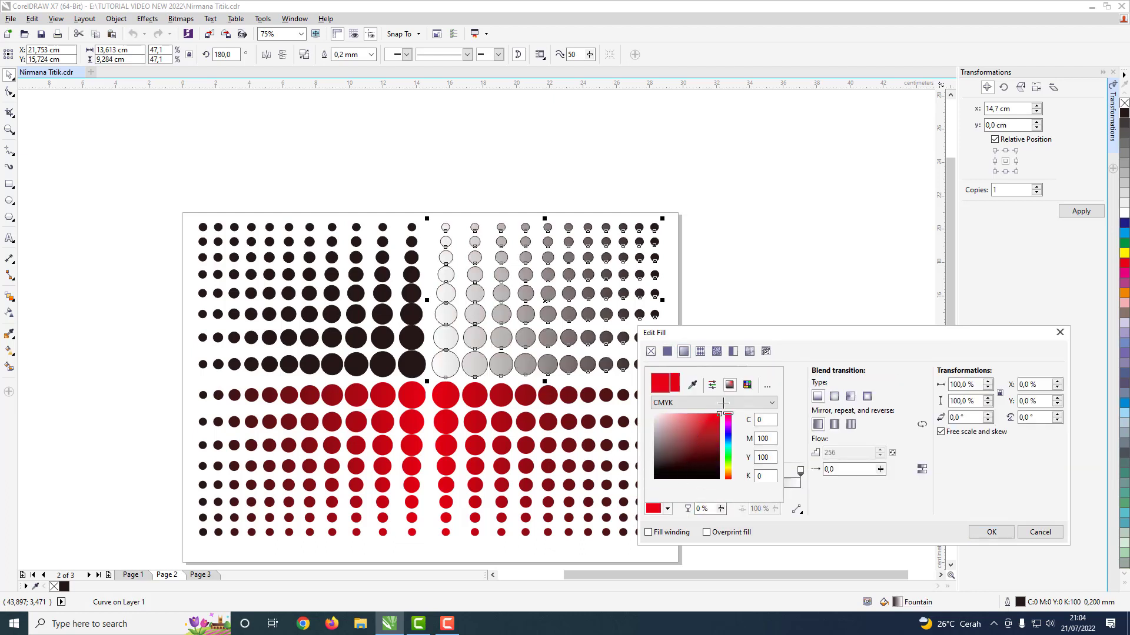
{"action": "left_click", "coordinate": [999, 532]}
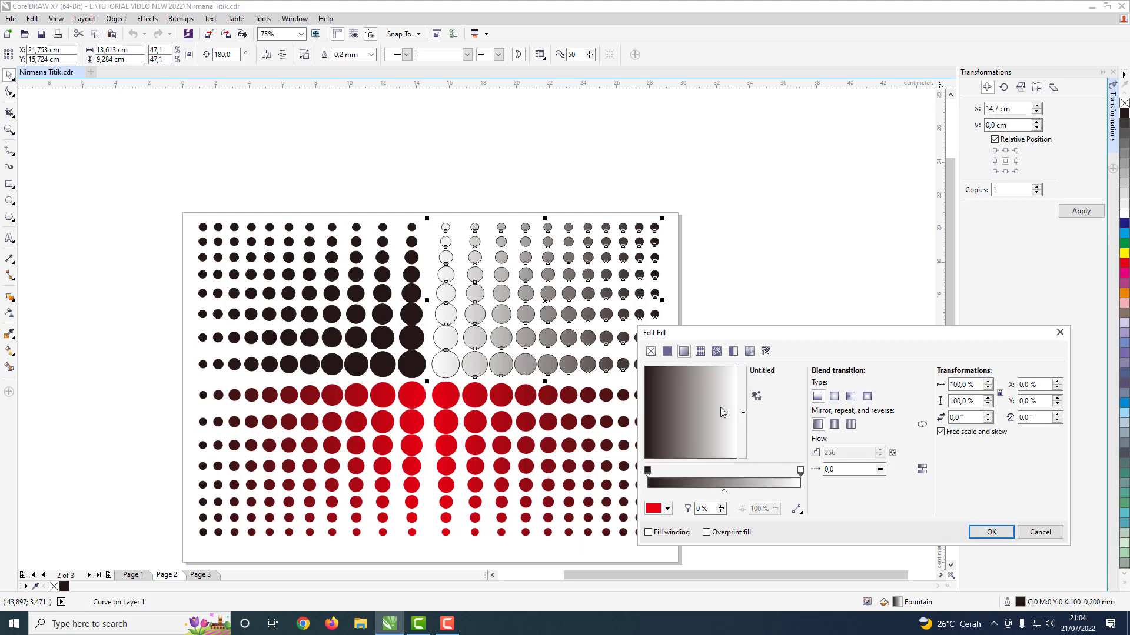
- Tilt the upper-right dot quadrant's black-to-white fountain fill to 10.2° and apply it
{"action": "left_click_drag", "start_coordinate": [720, 407], "coordinate": [715, 416]}
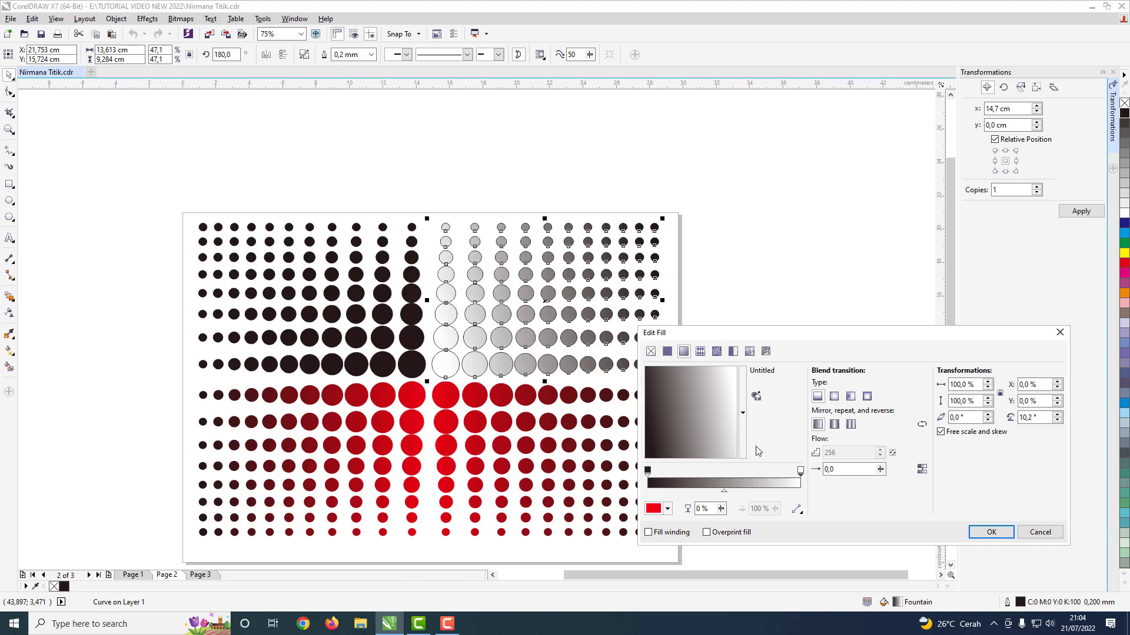
{"action": "left_click", "coordinate": [667, 508]}
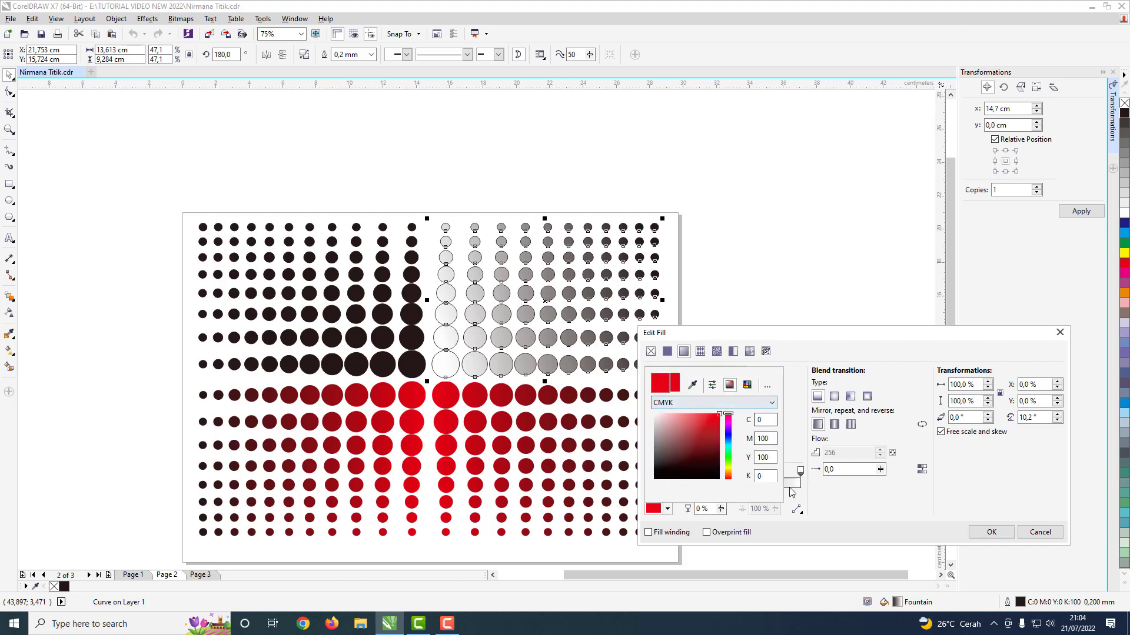
{"action": "left_click", "coordinate": [979, 530]}
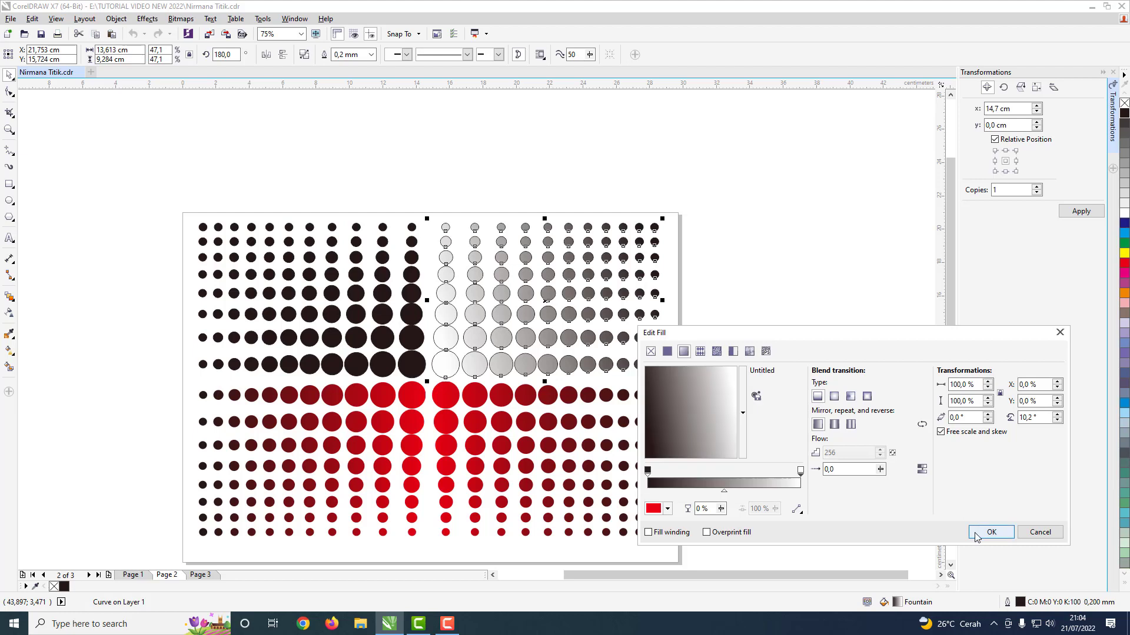
{"action": "left_click", "coordinate": [978, 530]}
{"action": "left_click", "coordinate": [734, 331]}
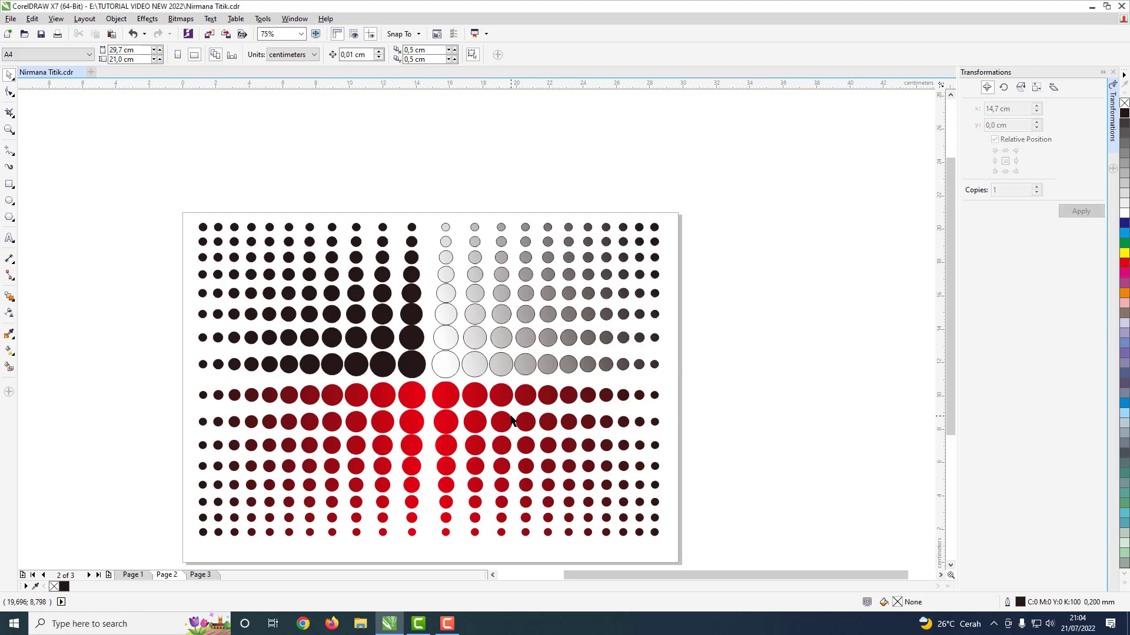
{"action": "left_click", "coordinate": [452, 367]}
{"action": "key", "text": "F10"}
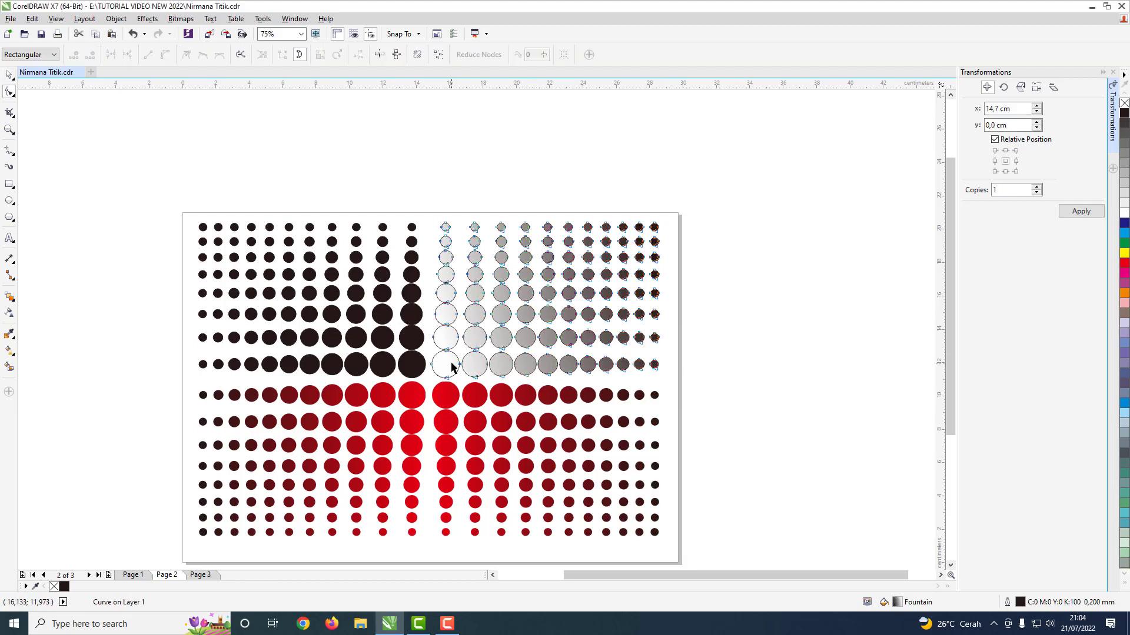
{"action": "key", "text": "ctrl+a"}
{"action": "left_click", "coordinate": [10, 74]}
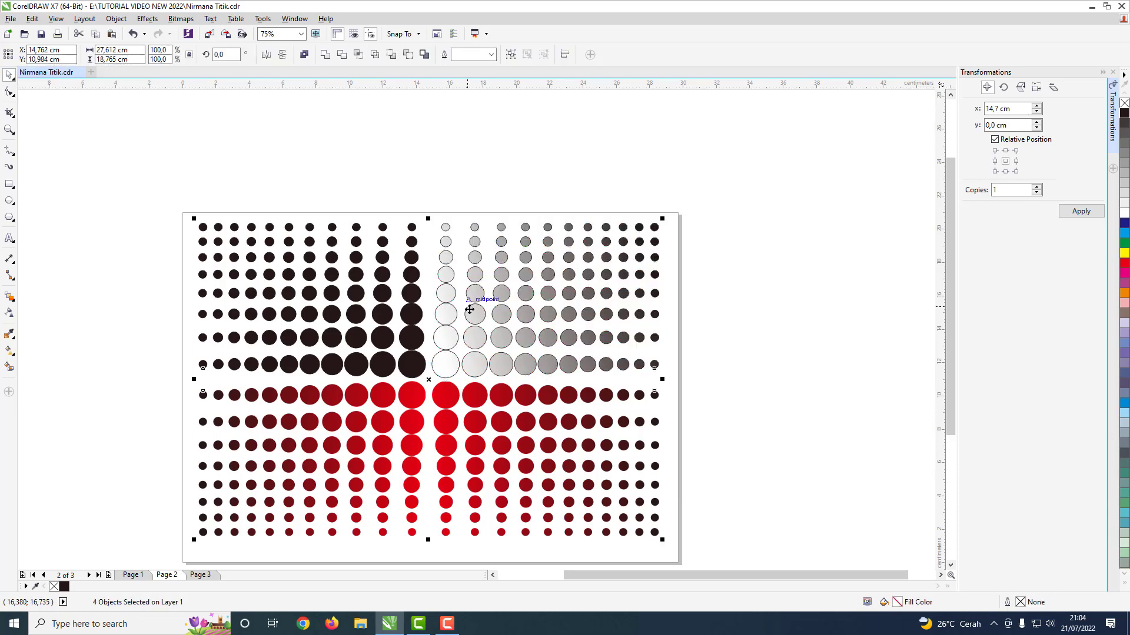
{"action": "left_click", "coordinate": [453, 368]}
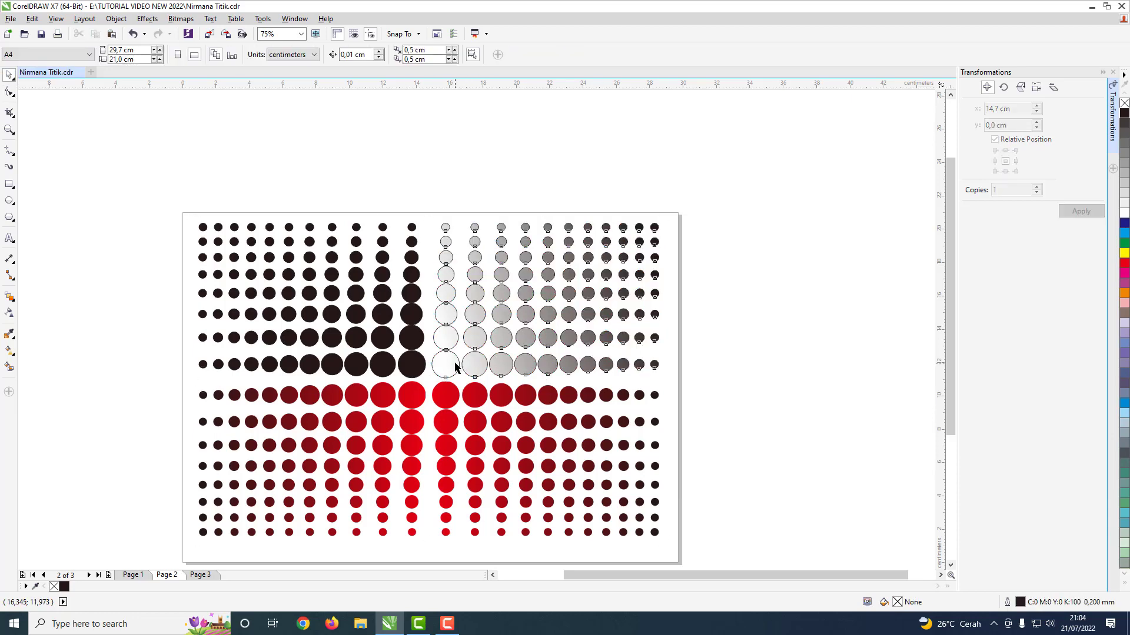
{"action": "double_click", "coordinate": [897, 603]}
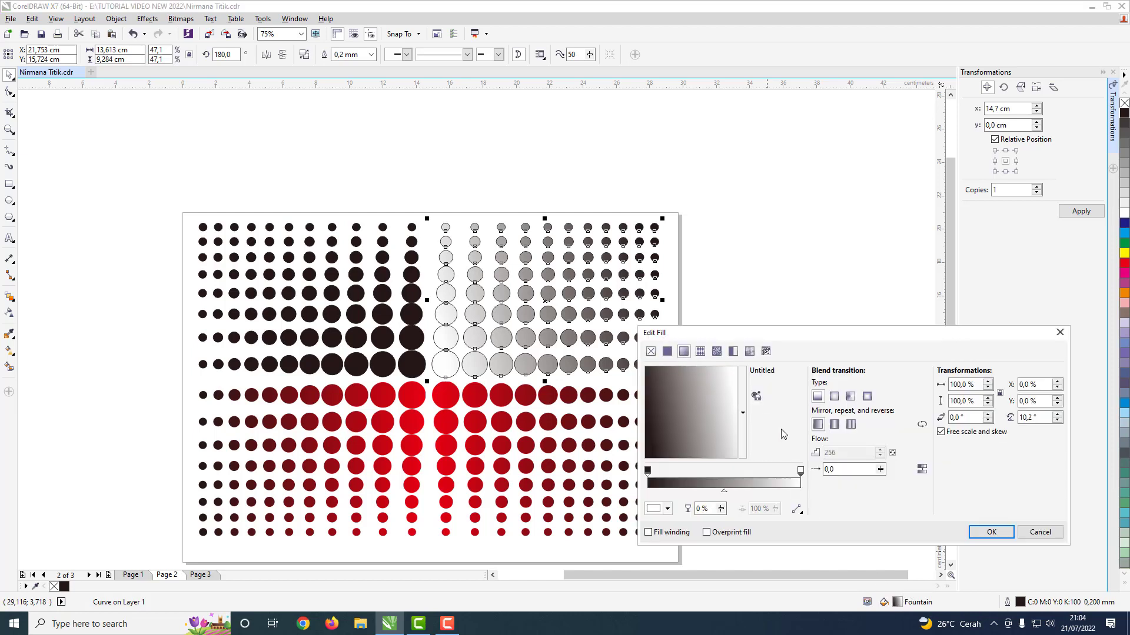
{"action": "left_click", "coordinate": [801, 470]}
{"action": "left_click", "coordinate": [802, 470]}
{"action": "left_click", "coordinate": [1039, 533]}
- Change the white end of the upper-right dot quadrant's fountain fill to red (C0 M100 Y100 K0) and apply it
{"action": "double_click", "coordinate": [898, 601]}
{"action": "left_click", "coordinate": [801, 470]}
{"action": "left_click", "coordinate": [668, 508]}
{"action": "left_click", "coordinate": [719, 415]}
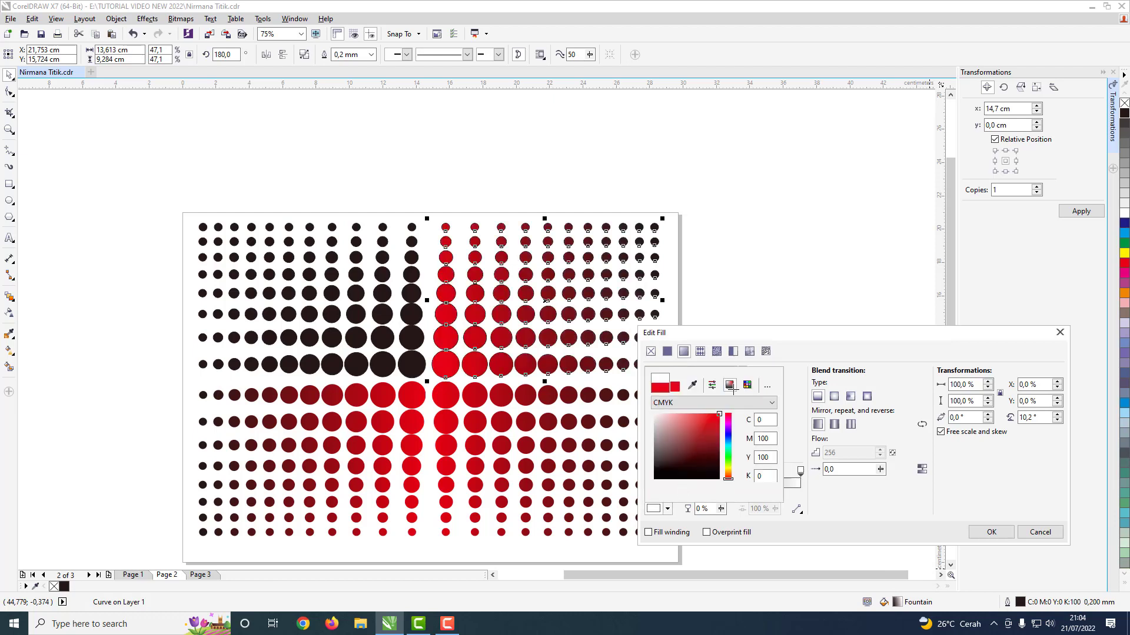
{"action": "left_click", "coordinate": [989, 534]}
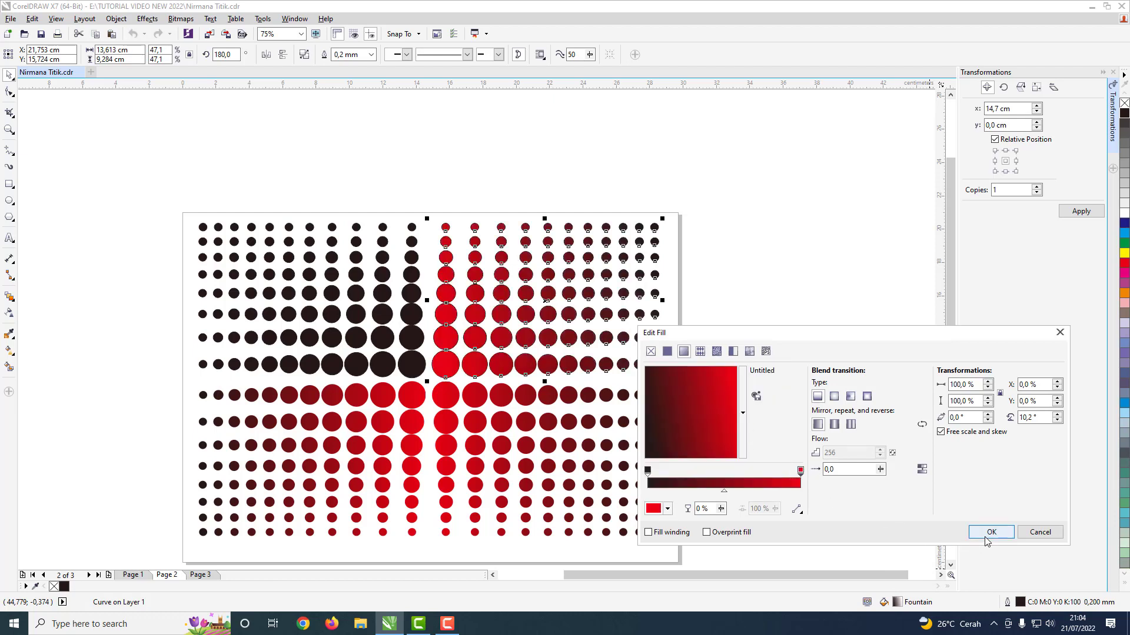
{"action": "left_click", "coordinate": [989, 535]}
- Set the upper-right dot quadrant's outline width to None and deselect it
{"action": "left_click", "coordinate": [372, 54]}
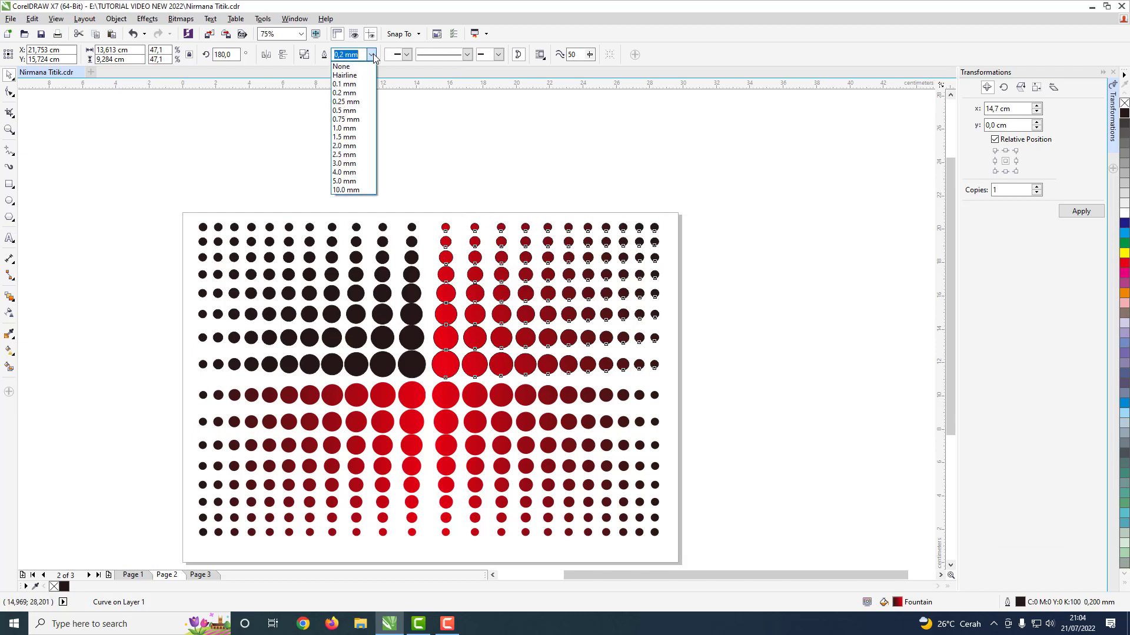
{"action": "left_click", "coordinate": [345, 60]}
{"action": "left_click", "coordinate": [754, 344]}
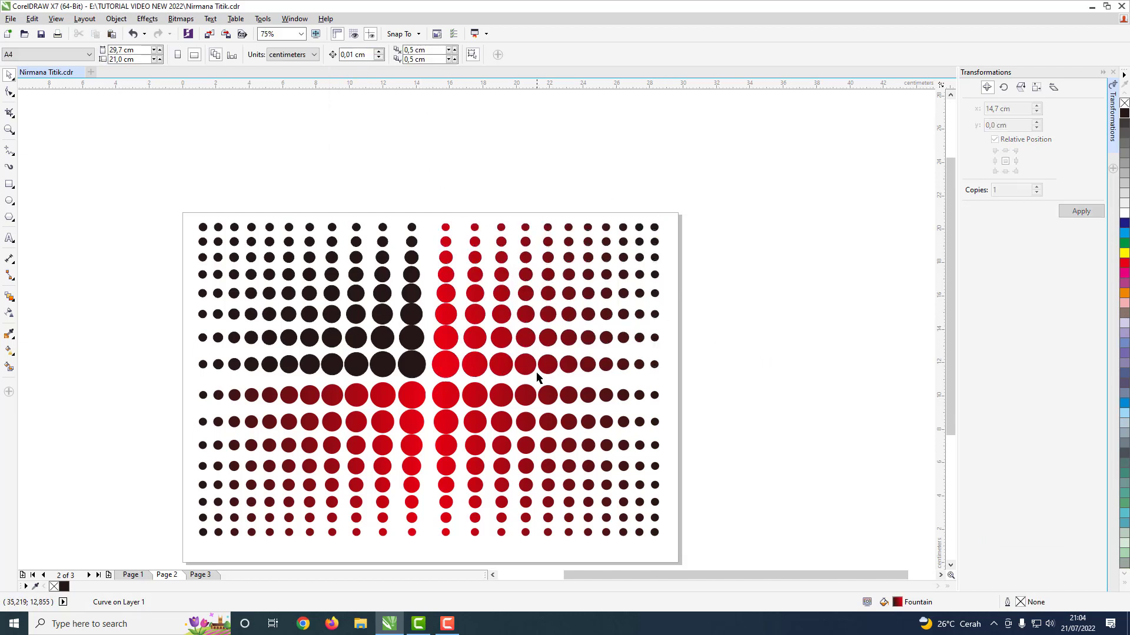
{"action": "double_click", "coordinate": [419, 368]}
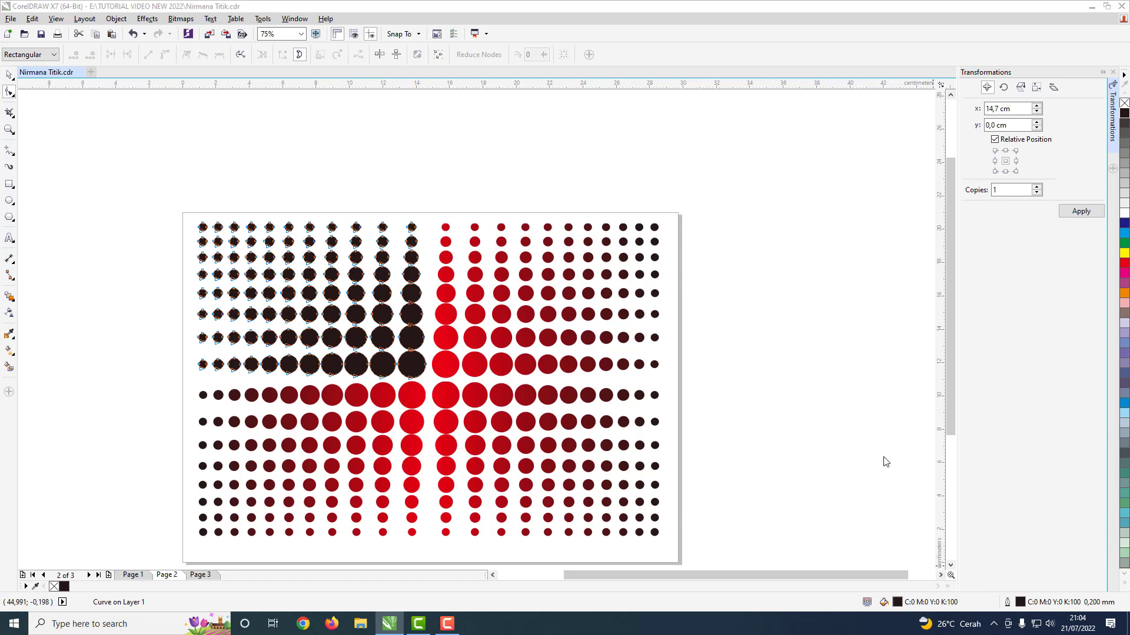
{"action": "double_click", "coordinate": [897, 601]}
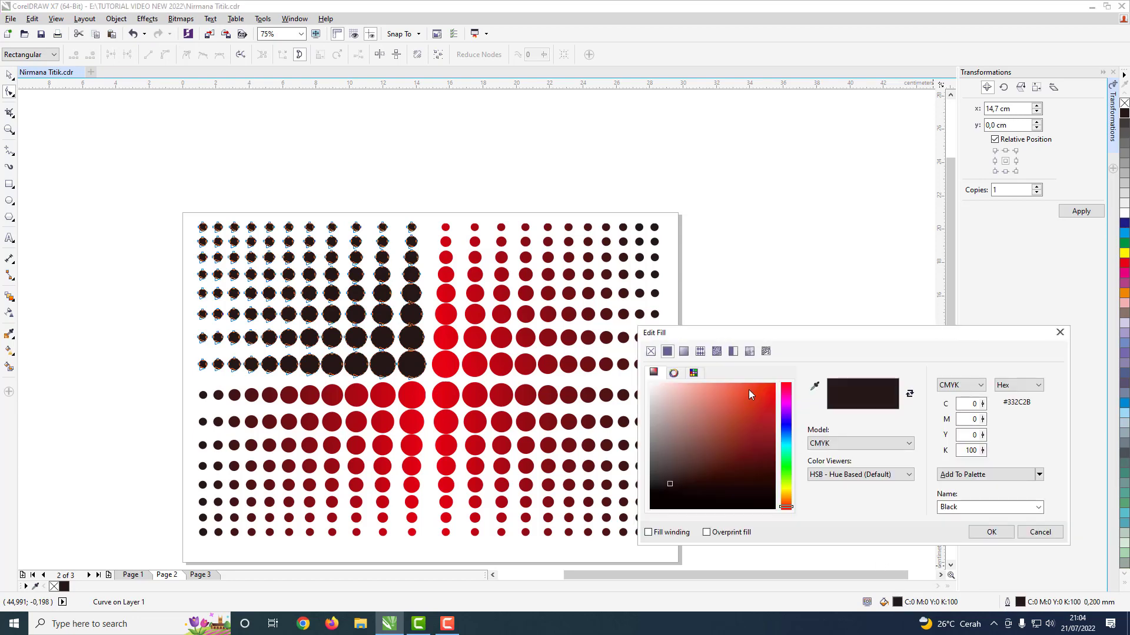
{"action": "left_click", "coordinate": [683, 352]}
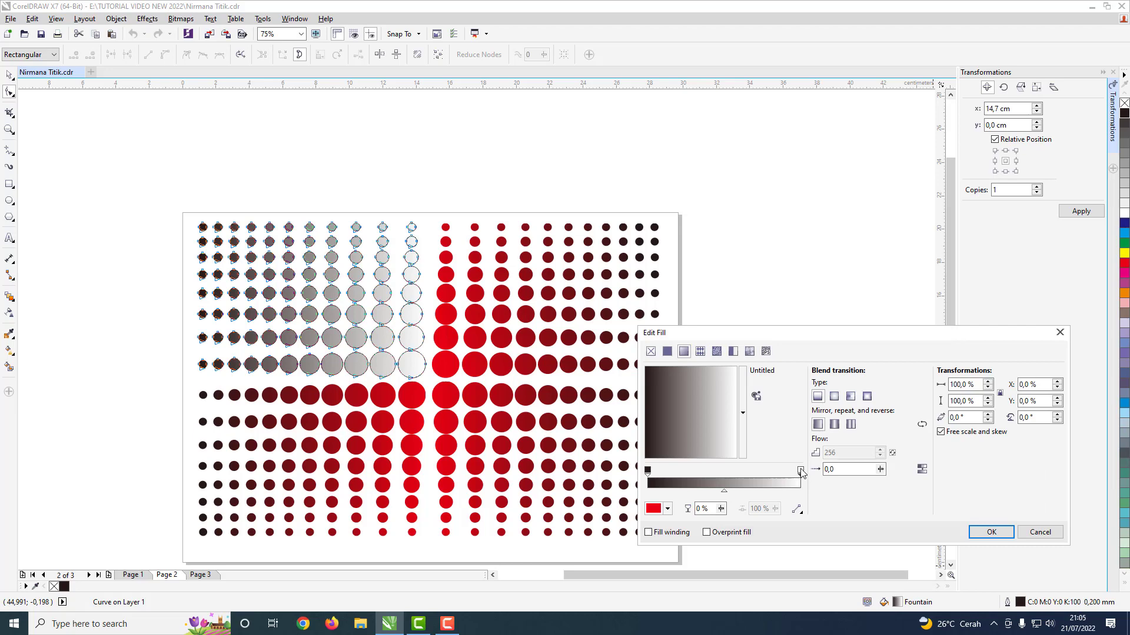
{"action": "left_click", "coordinate": [800, 473]}
{"action": "left_click", "coordinate": [1040, 532]}
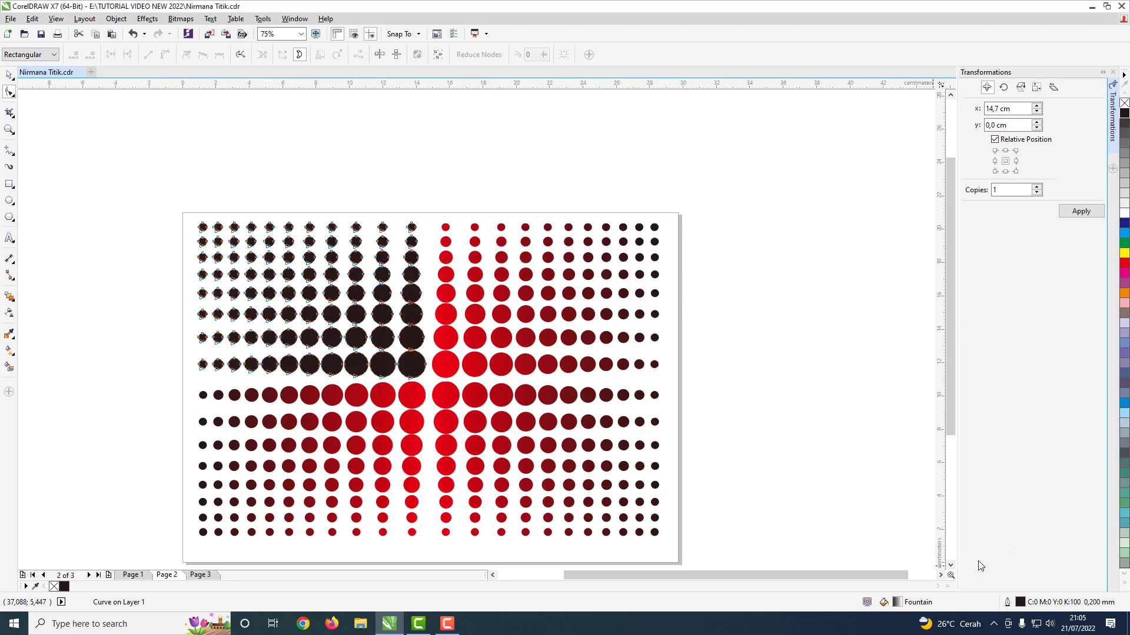
- Give the upper-left dot quadrant a linear fountain fill running from black to red (C0 M100 Y100 K0)
{"action": "double_click", "coordinate": [897, 602]}
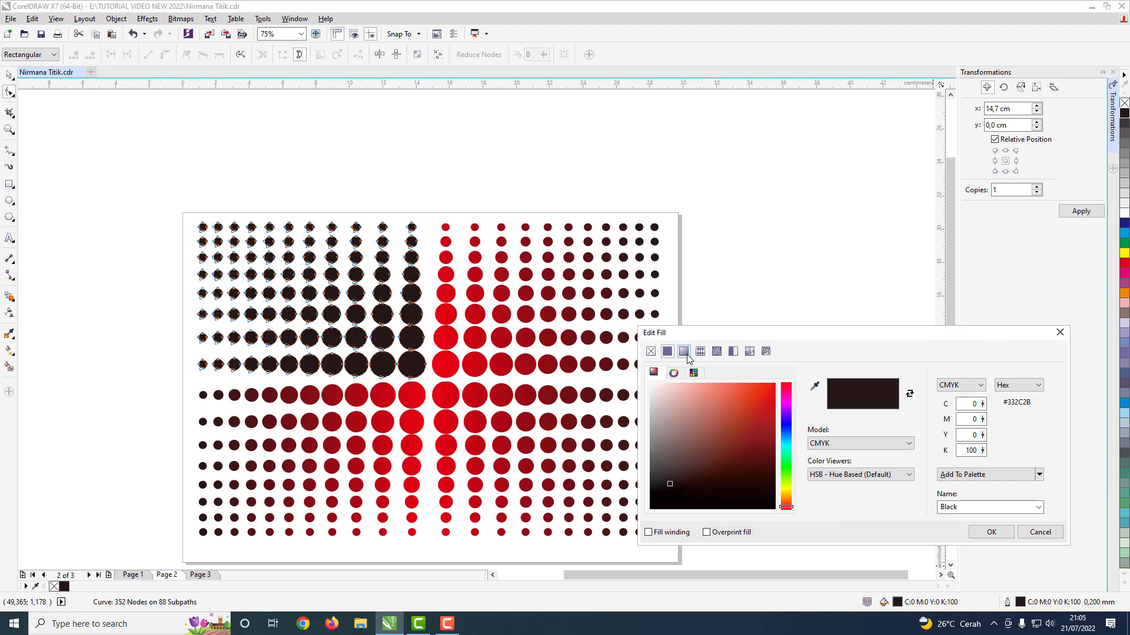
{"action": "left_click", "coordinate": [684, 351]}
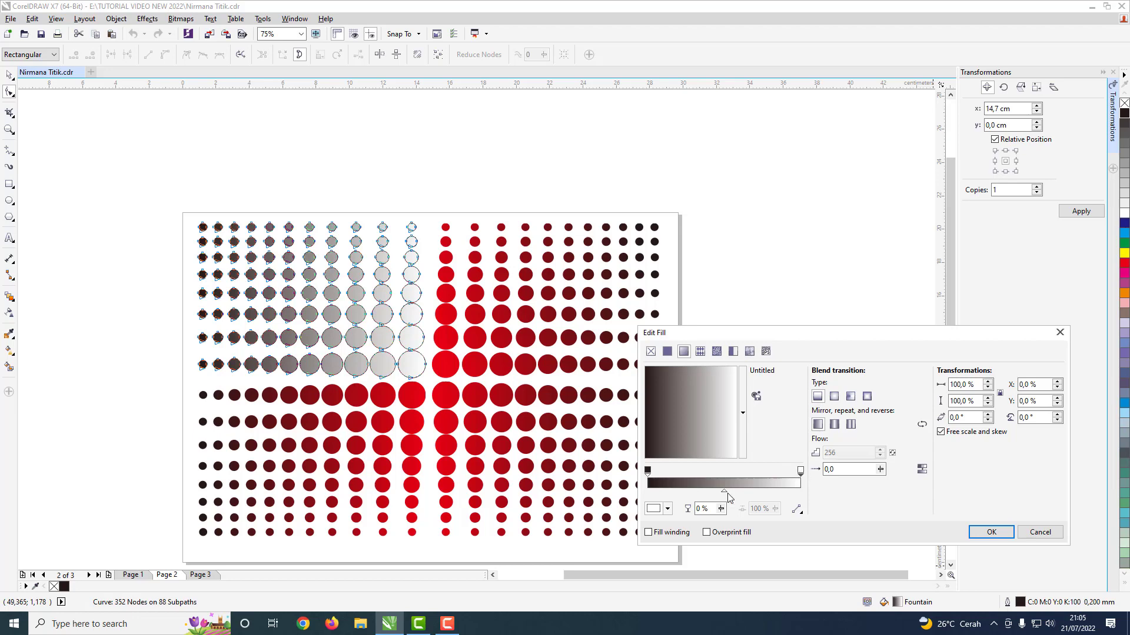
{"action": "left_click", "coordinate": [668, 509]}
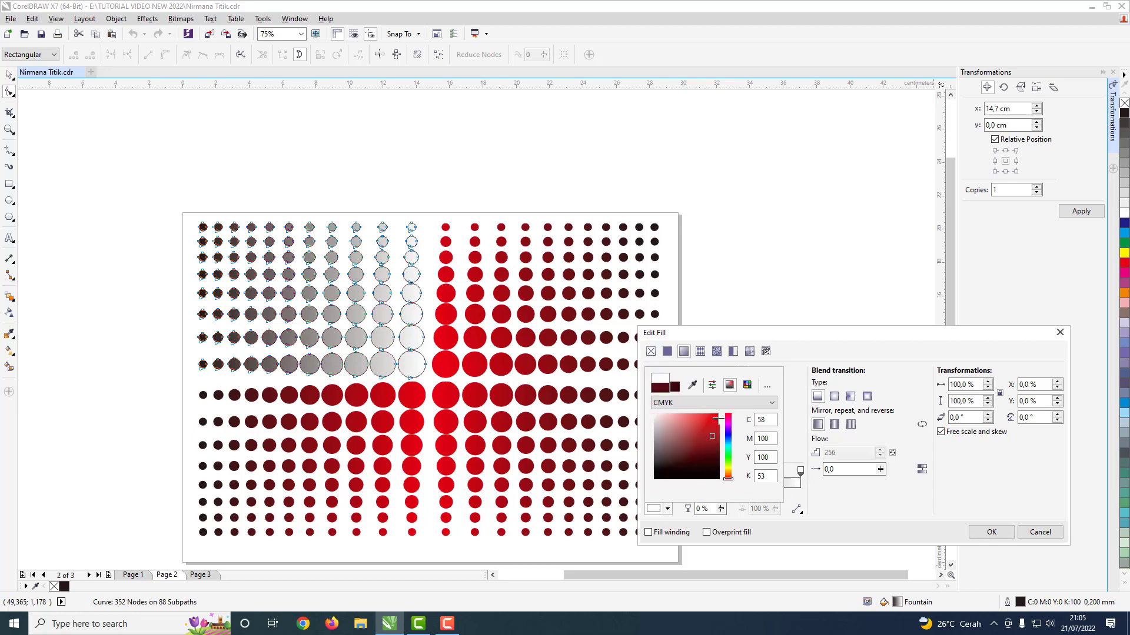
{"action": "left_click", "coordinate": [1124, 263]}
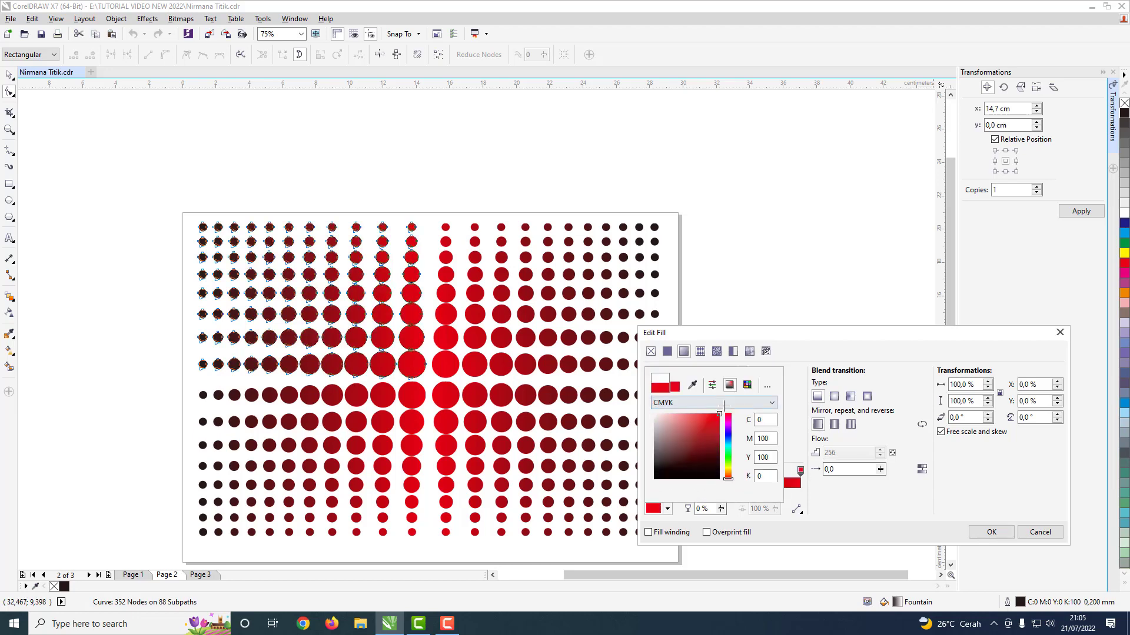
{"action": "left_click", "coordinate": [974, 532]}
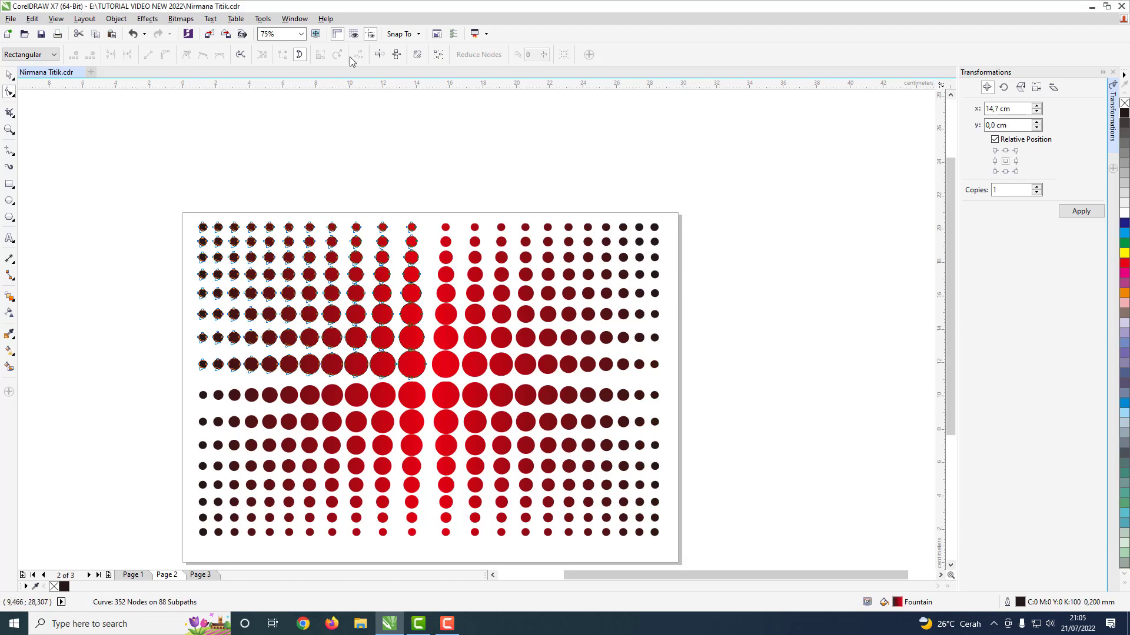
- Set the upper-left dot quadrant's outline width to None and deselect it
{"action": "key", "text": "space"}
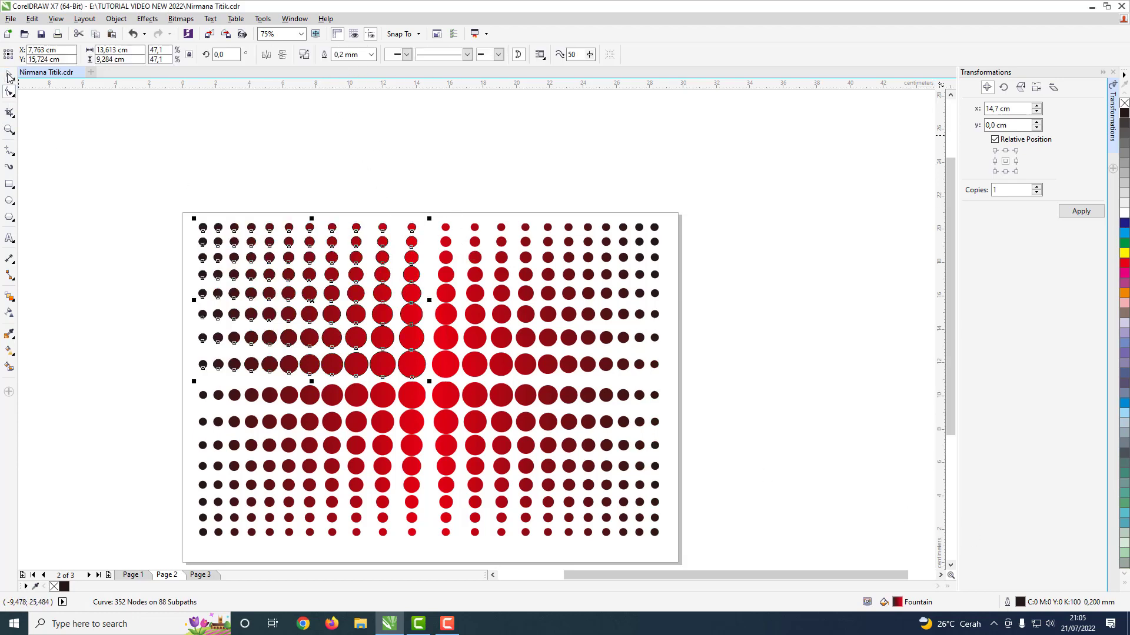
{"action": "left_click", "coordinate": [370, 55]}
{"action": "left_click", "coordinate": [350, 66]}
{"action": "left_click", "coordinate": [792, 229]}
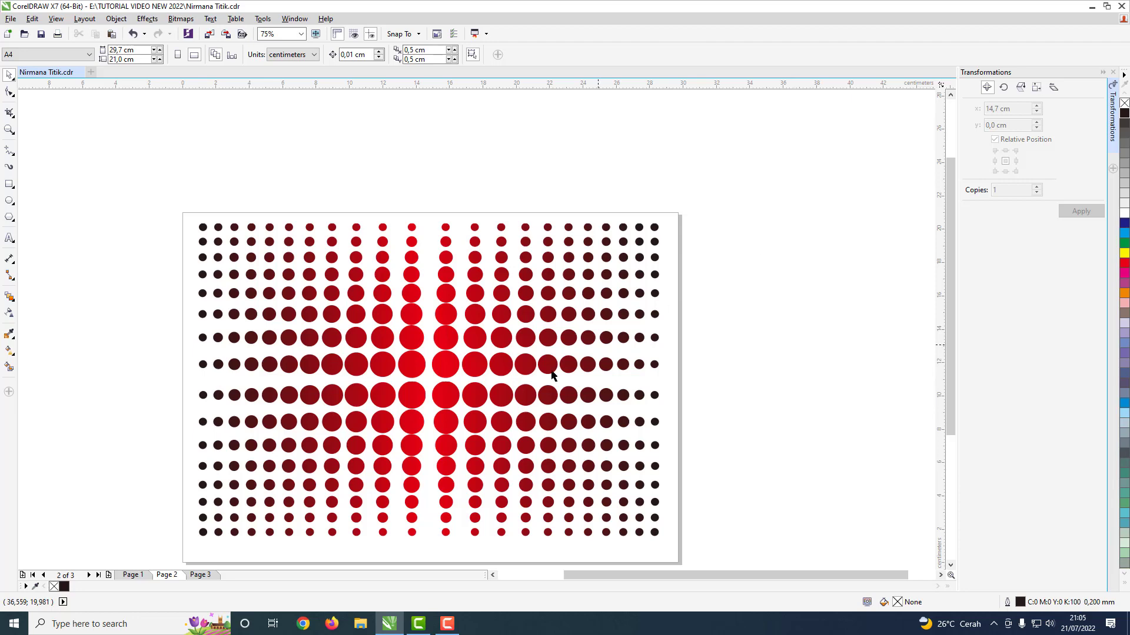
- Copy all four gradient-filled dot quadrants from Page 2 onto Page 3 and select the upper-left quadrant there
{"action": "left_click_drag", "start_coordinate": [152, 155], "coordinate": [725, 527]}
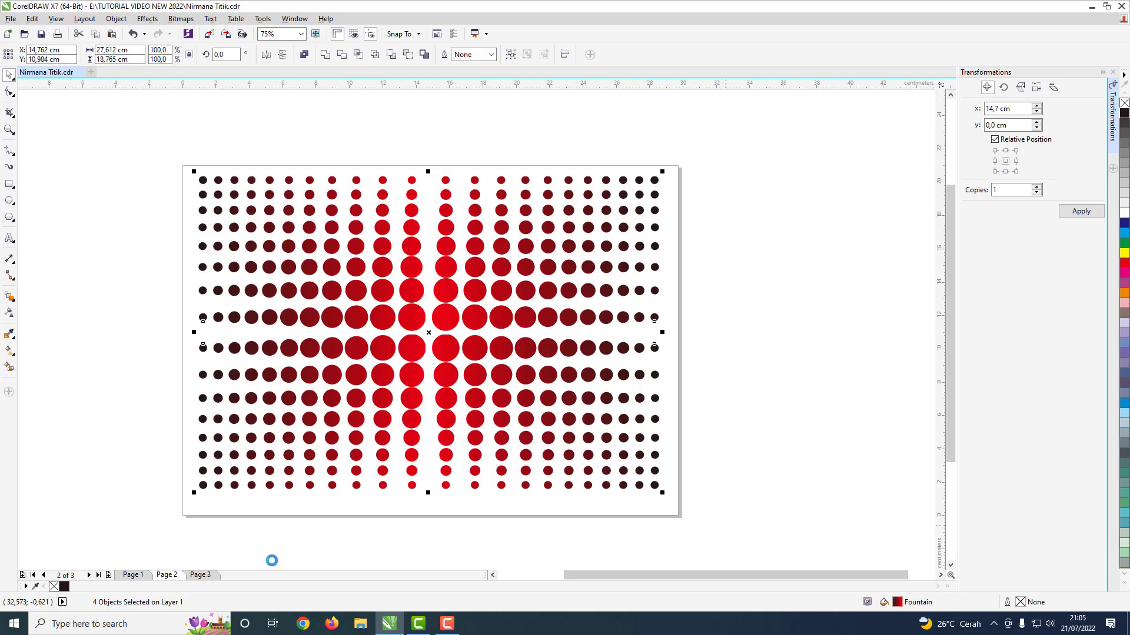
{"action": "left_click", "coordinate": [200, 574]}
{"action": "key", "text": "ctrl+v"}
{"action": "left_click", "coordinate": [669, 292]}
{"action": "left_click", "coordinate": [415, 315]}
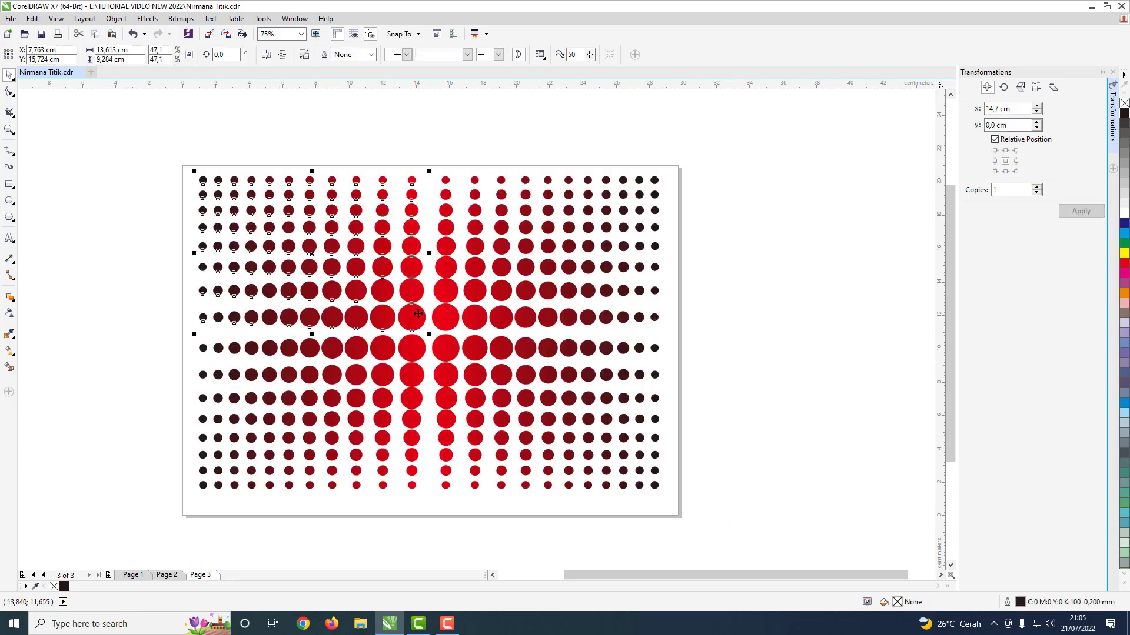
- Mirror the upper-left dot quadrant on Page 3 horizontally and vertically and deselect it
{"action": "left_click", "coordinate": [266, 54]}
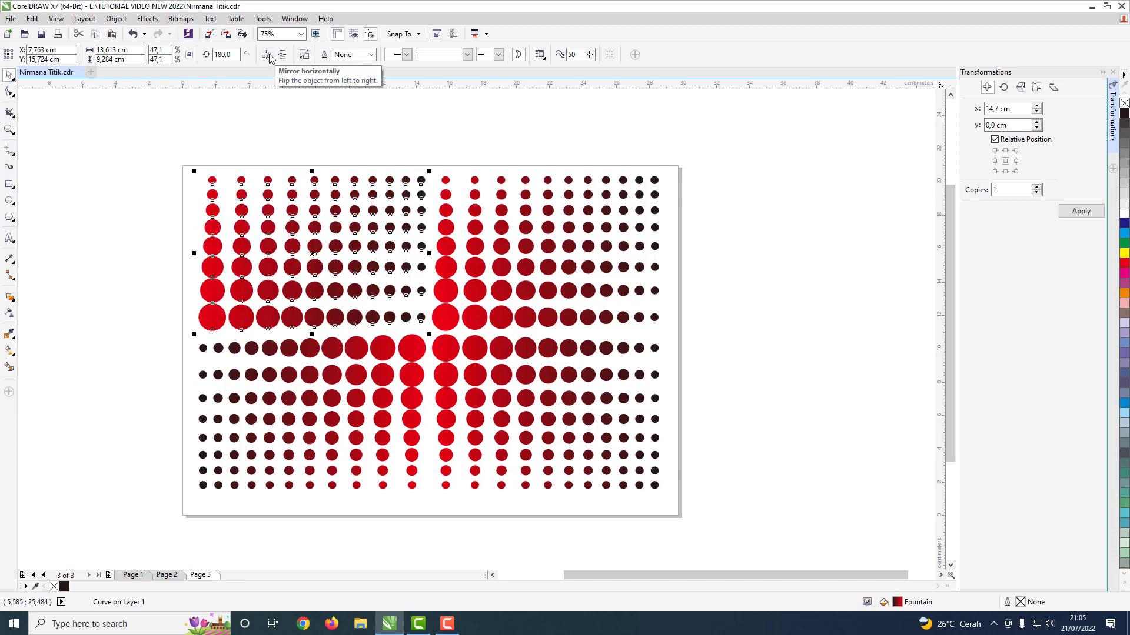
{"action": "left_click", "coordinate": [283, 54]}
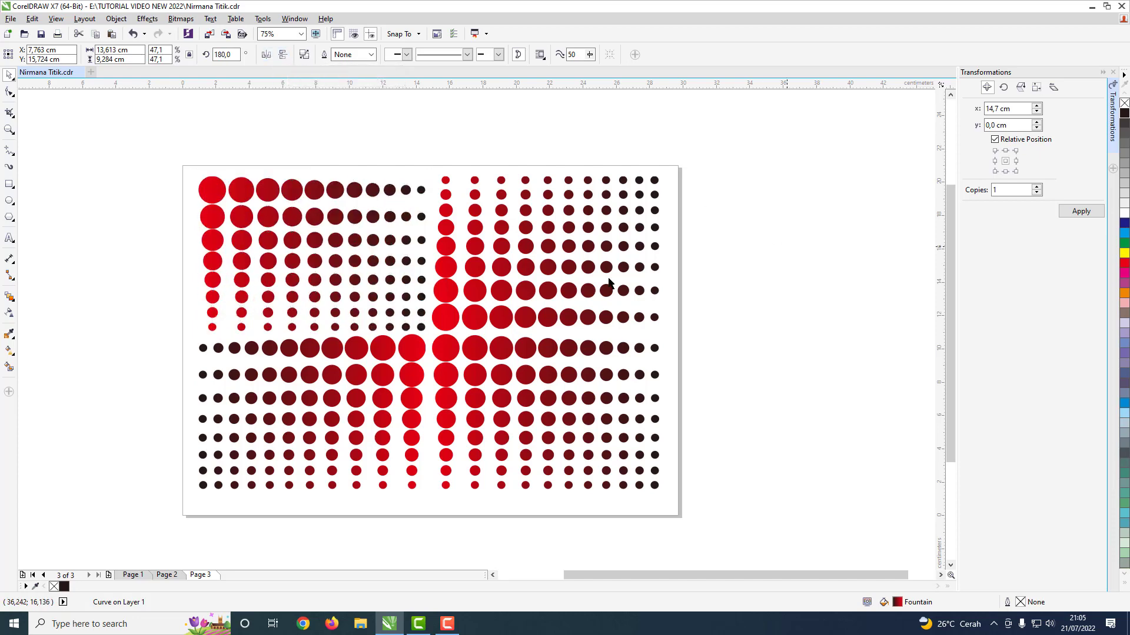
{"action": "left_click", "coordinate": [742, 259]}
- Mirror the upper-right dot quadrant on Page 3 horizontally and vertically and deselect it
{"action": "left_click", "coordinate": [623, 210]}
{"action": "key", "text": "F10"}
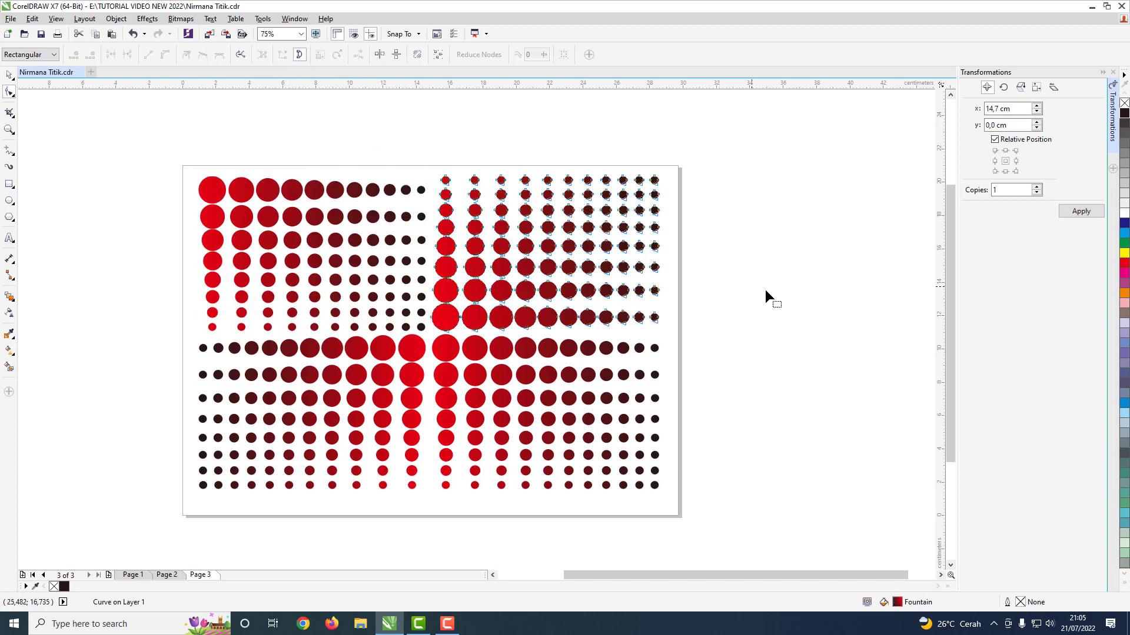
{"action": "left_click", "coordinate": [9, 76]}
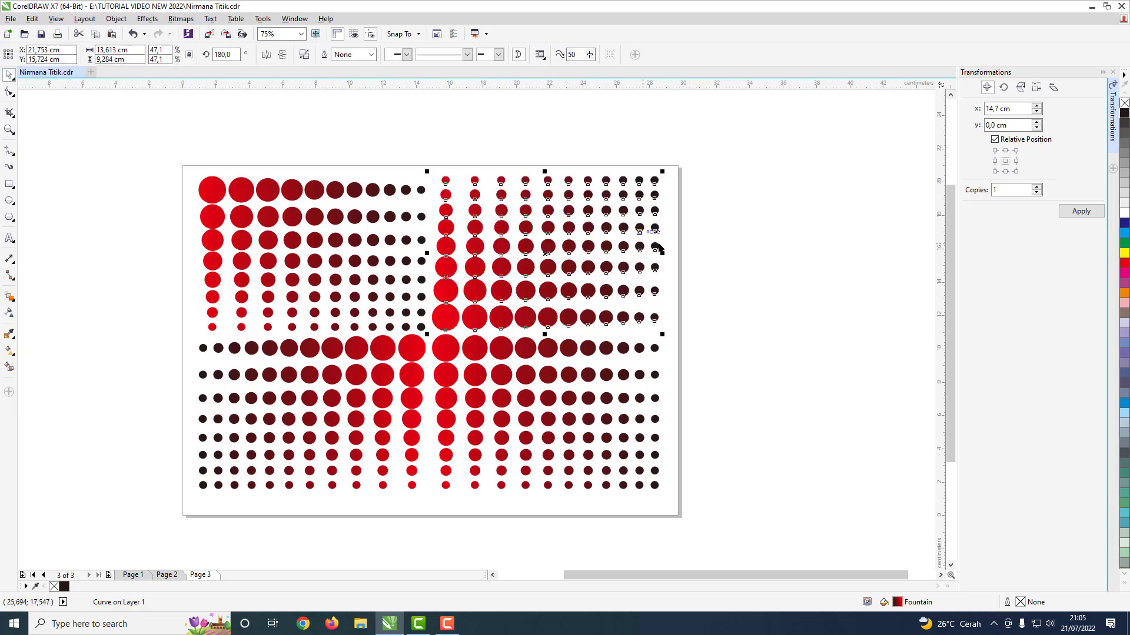
{"action": "left_click", "coordinate": [728, 266]}
{"action": "left_click", "coordinate": [437, 311]}
{"action": "left_click", "coordinate": [266, 57]}
{"action": "left_click", "coordinate": [285, 57]}
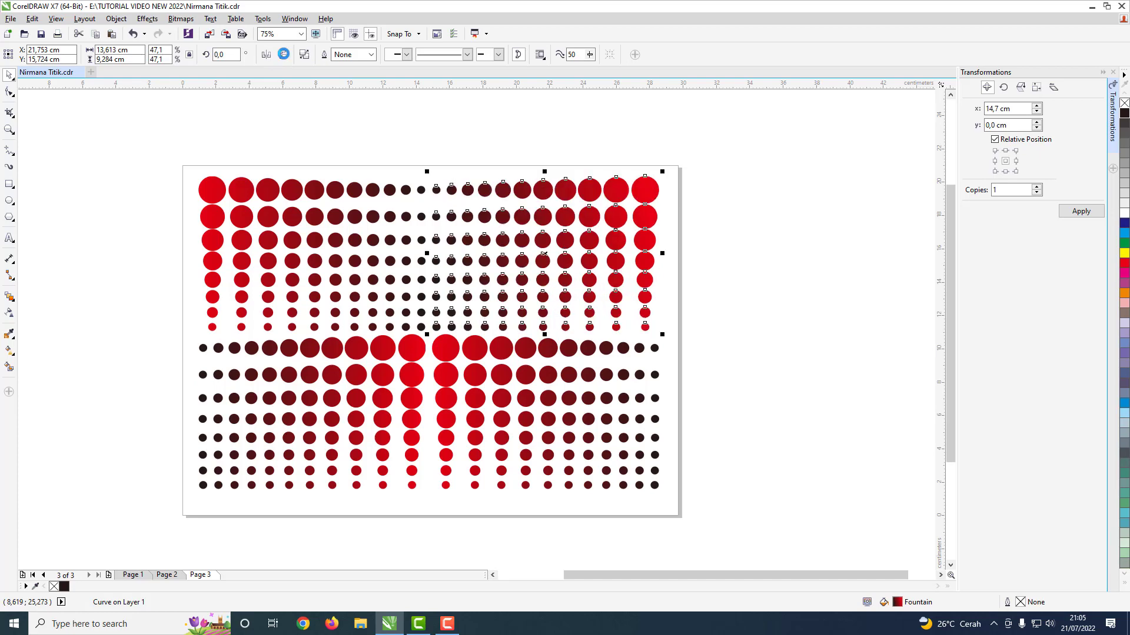
{"action": "left_click", "coordinate": [774, 305]}
- Mirror the lower-left dot quadrant on Page 3 both horizontally and vertically
{"action": "left_click", "coordinate": [419, 357]}
{"action": "left_click", "coordinate": [283, 55]}
{"action": "left_click", "coordinate": [283, 54]}
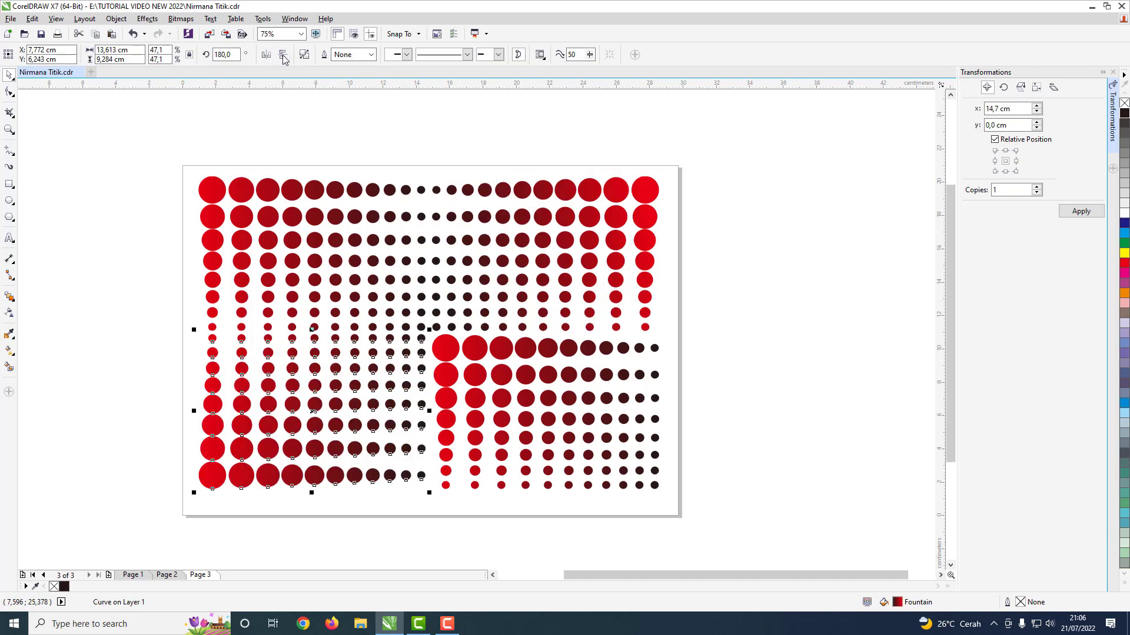
- Mirror the lower-right dot quadrant on Page 3 horizontally and vertically, and save the document
{"action": "key", "text": "Tab"}
{"action": "left_click", "coordinate": [265, 54]}
{"action": "left_click", "coordinate": [283, 55]}
{"action": "left_click", "coordinate": [759, 272]}
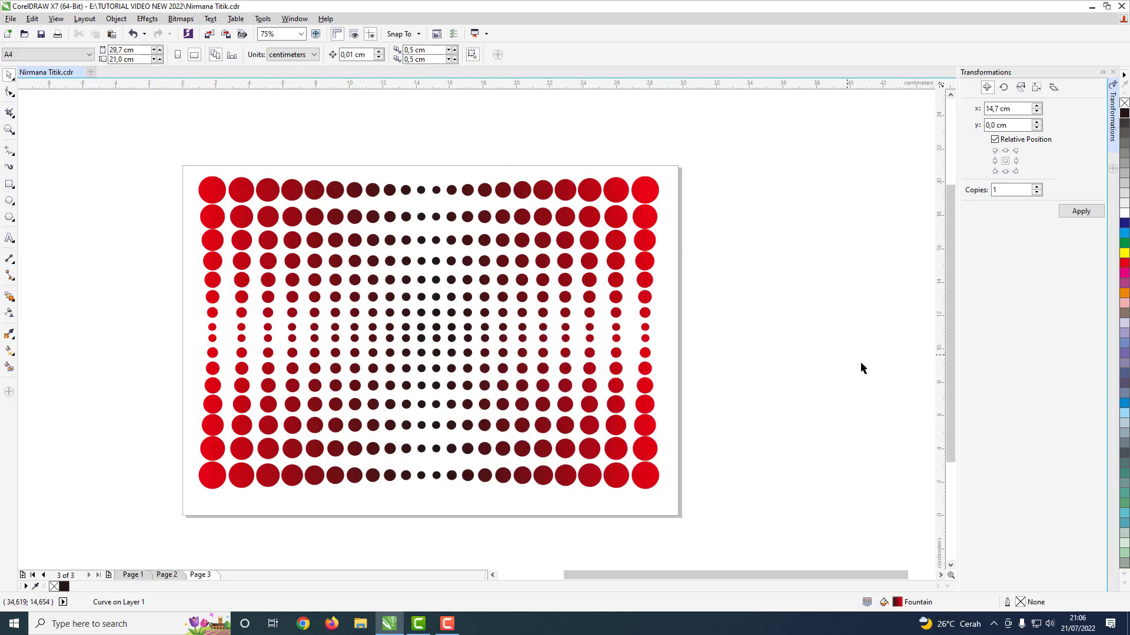
{"action": "left_click", "coordinate": [40, 34]}
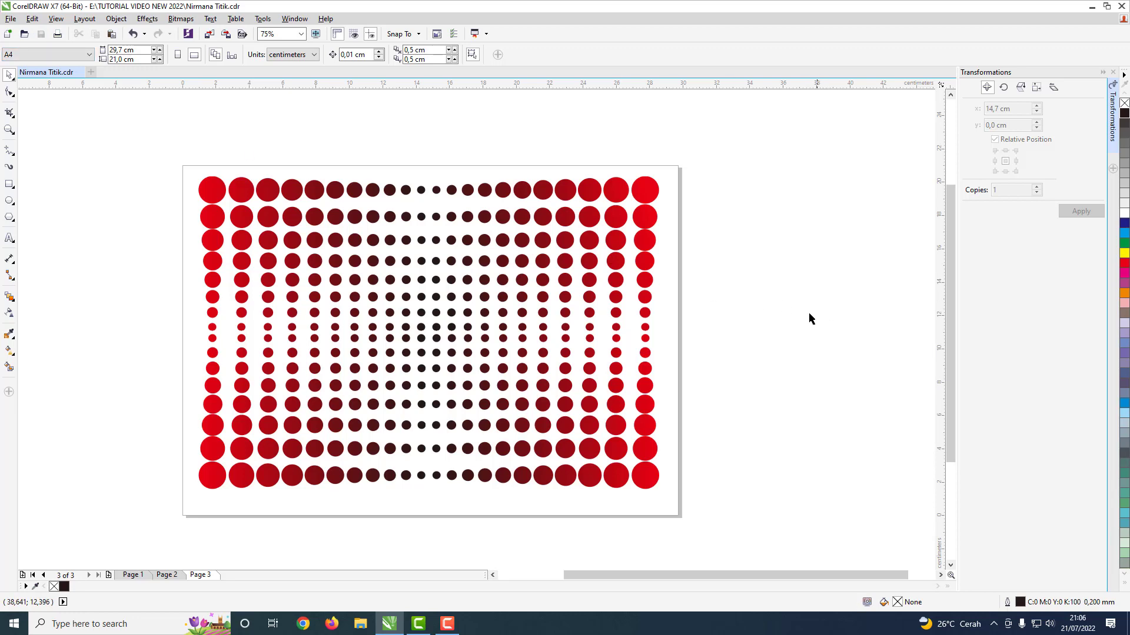
- Export the black dot composition on Page 1 as a JPEG named Nirmana Titik_1 at Highest quality
{"action": "left_click", "coordinate": [133, 574]}
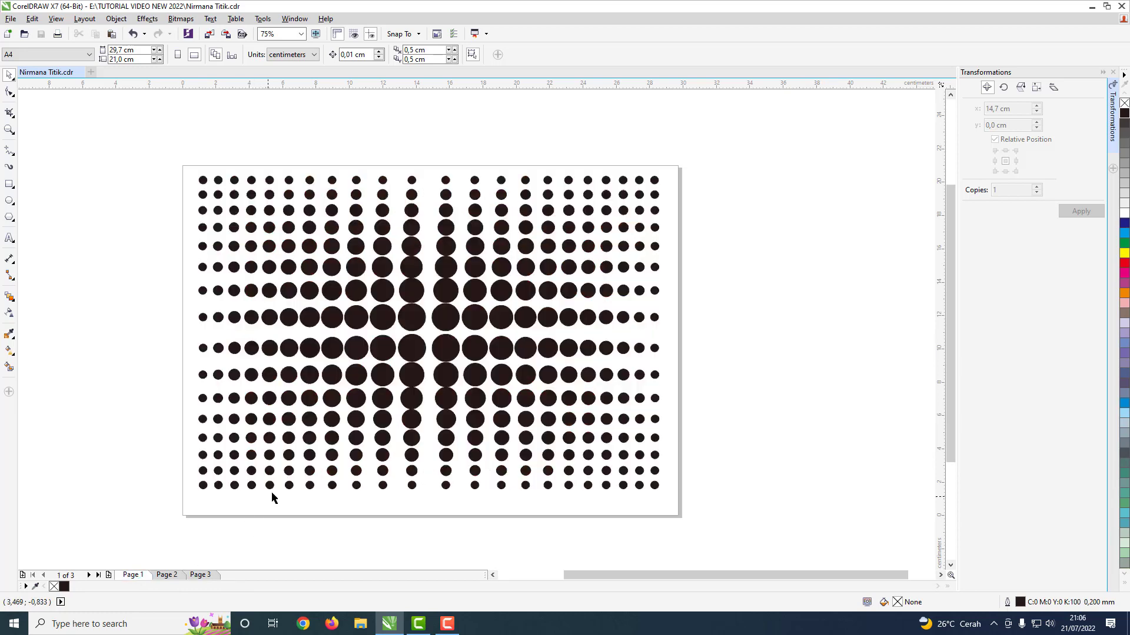
{"action": "left_click", "coordinate": [11, 18]}
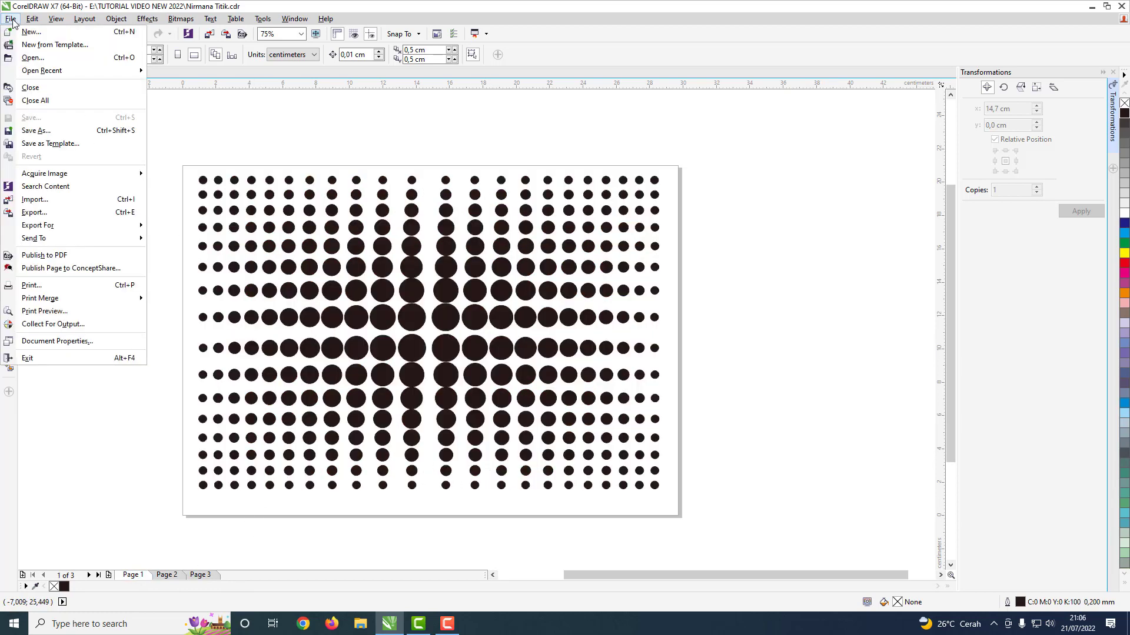
{"action": "left_click", "coordinate": [44, 213]}
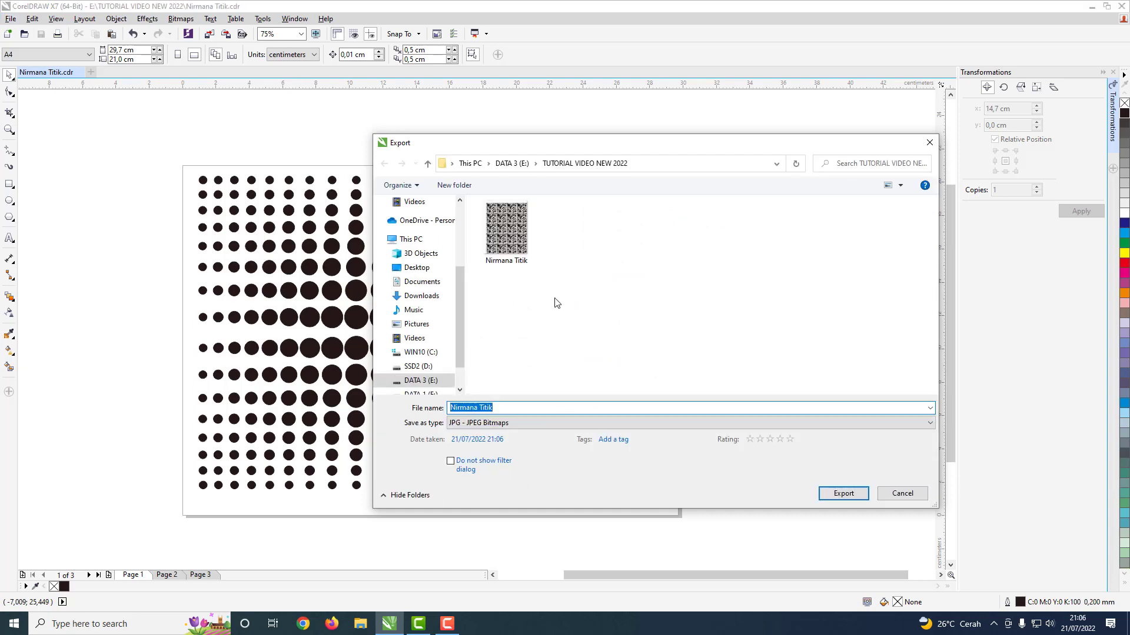
{"action": "left_click", "coordinate": [522, 409]}
{"action": "left_click", "coordinate": [831, 496]}
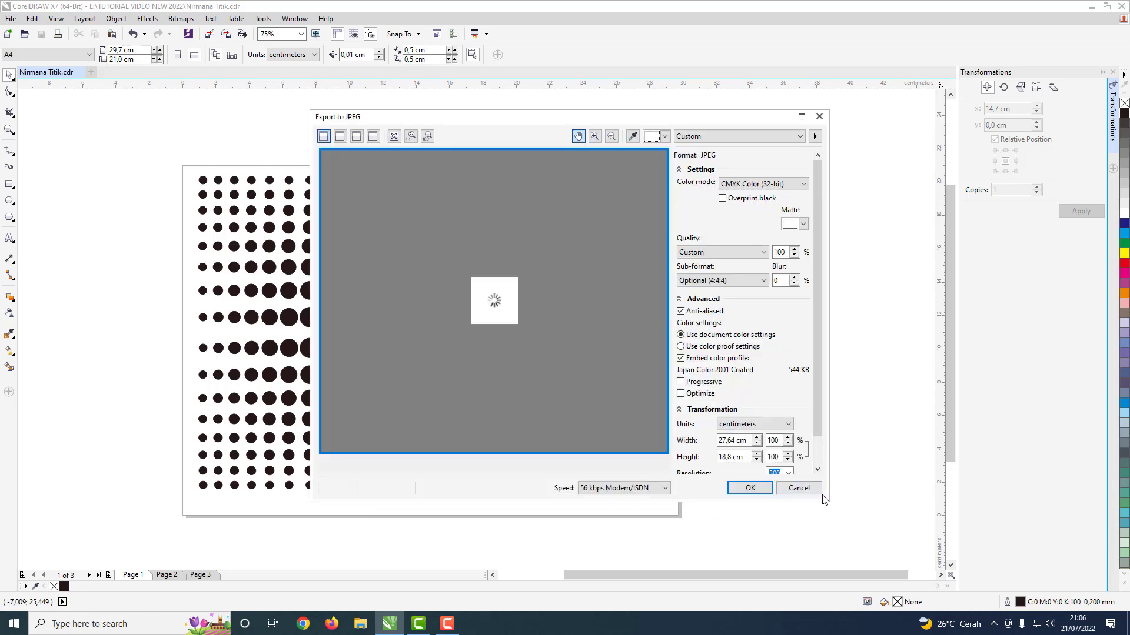
{"action": "left_click", "coordinate": [732, 253]}
{"action": "left_click", "coordinate": [723, 264]}
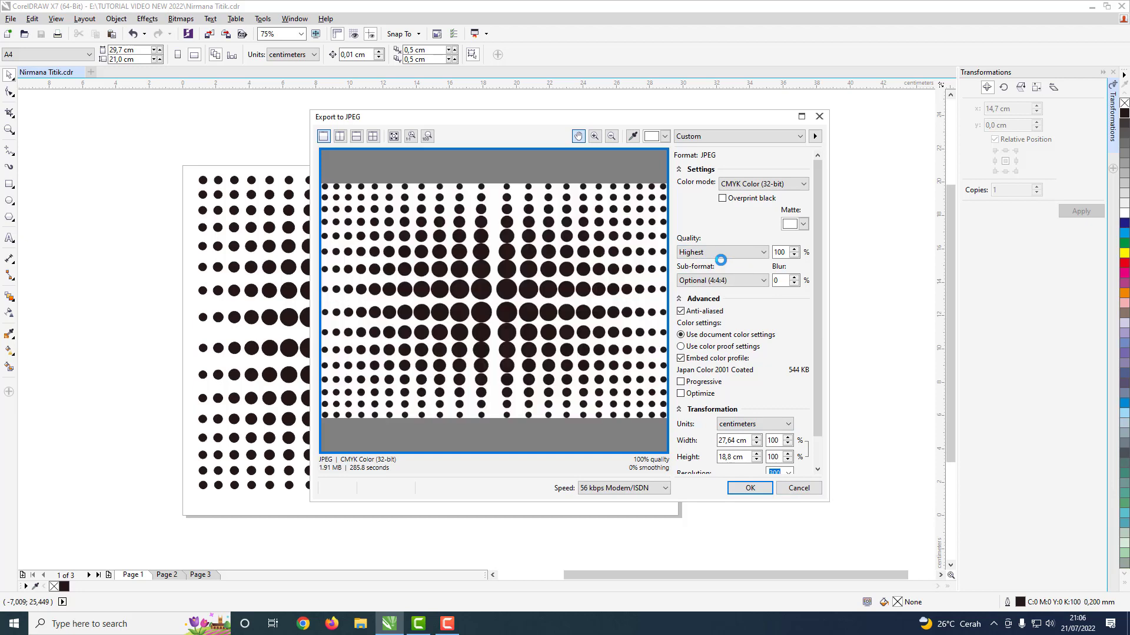
{"action": "left_click", "coordinate": [748, 489]}
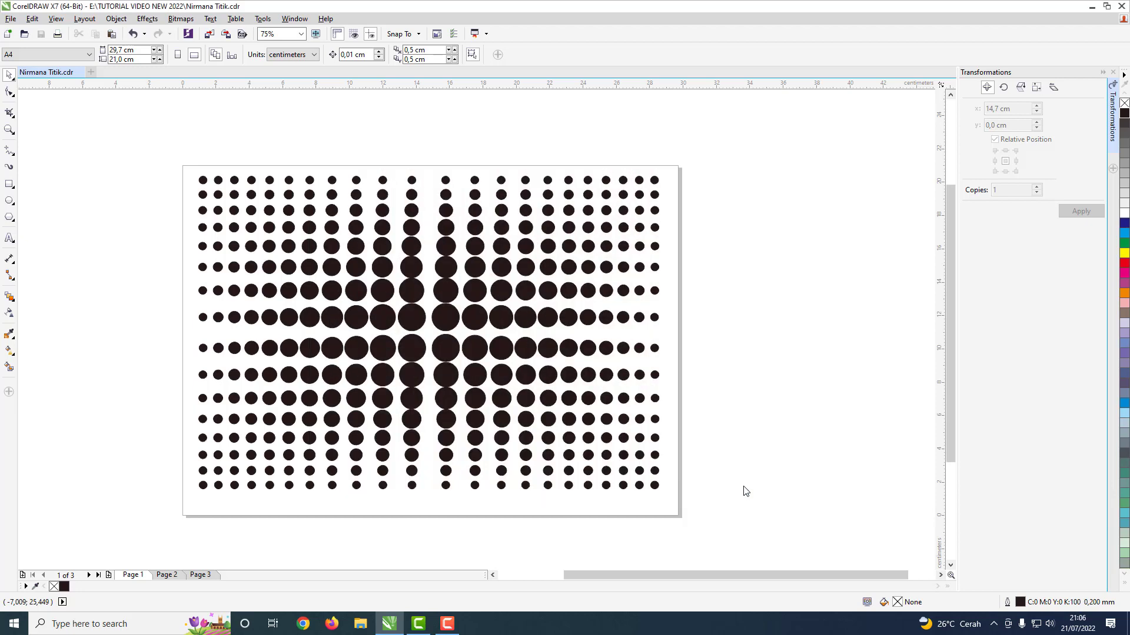
- Export the gradient-filled composition on Page 2 as a JPEG named Nirmana Titik_2 at Highest quality
{"action": "left_click", "coordinate": [166, 575]}
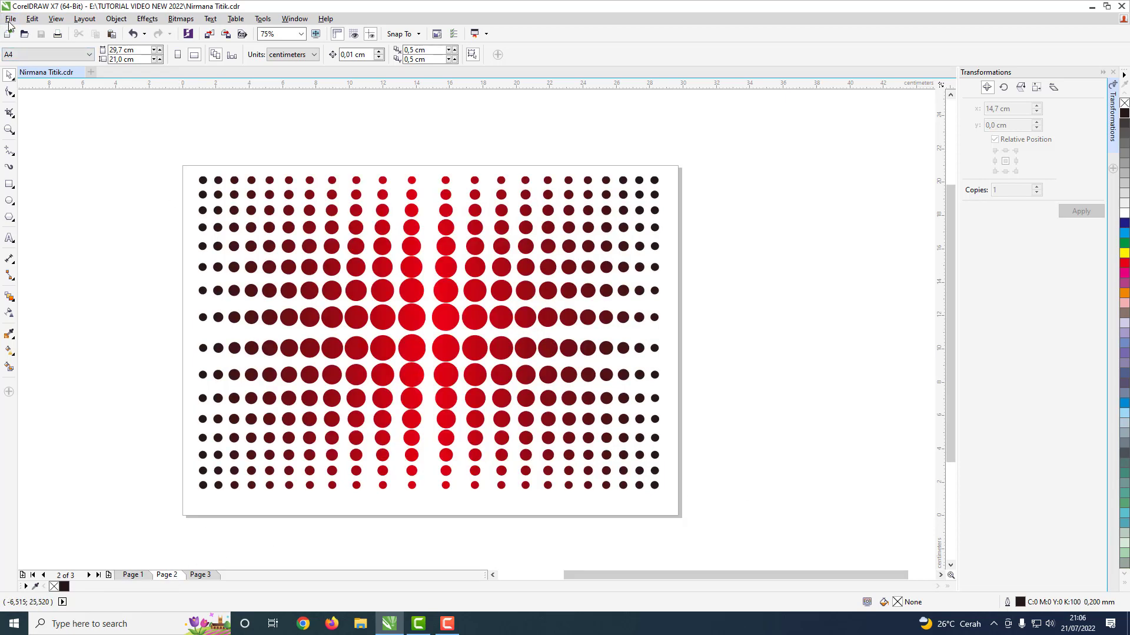
{"action": "left_click", "coordinate": [13, 20]}
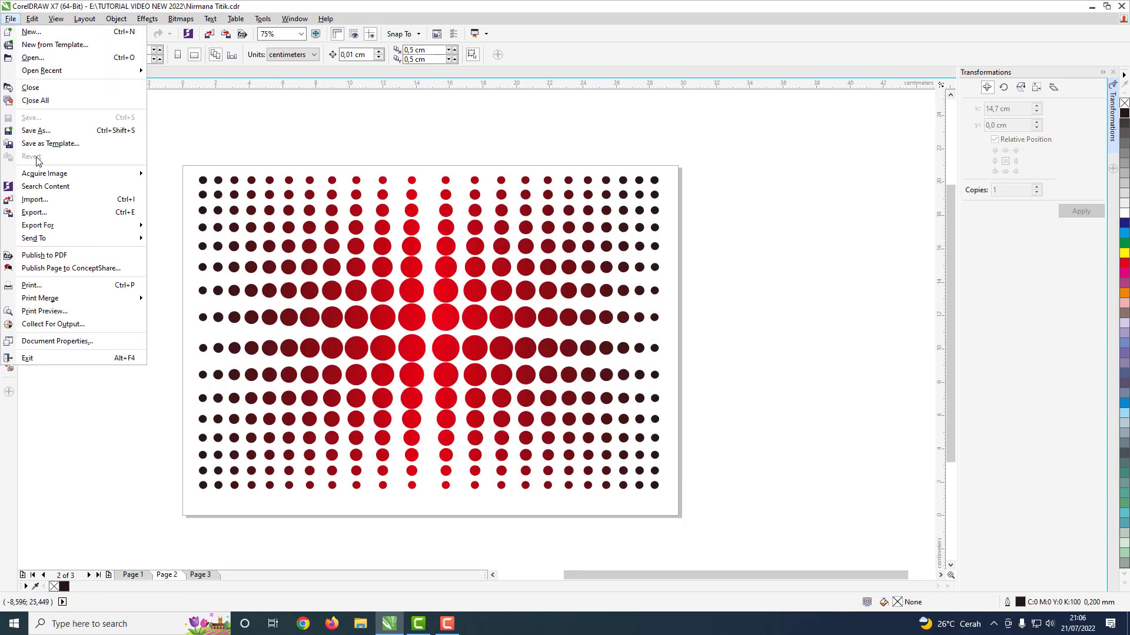
{"action": "left_click", "coordinate": [52, 210]}
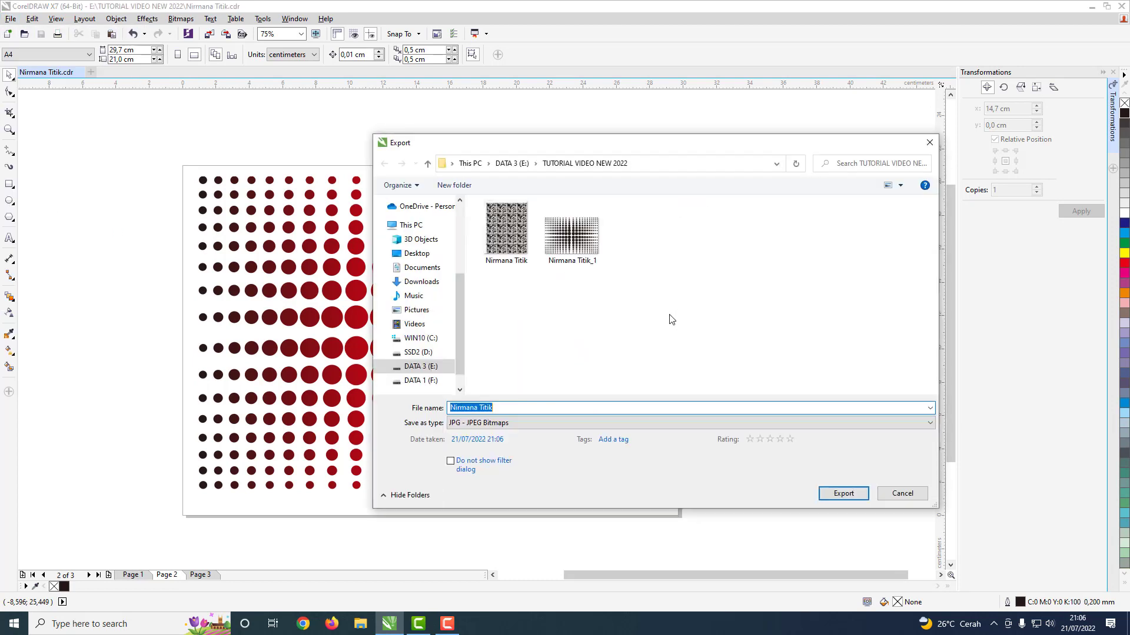
{"action": "left_click", "coordinate": [572, 259]}
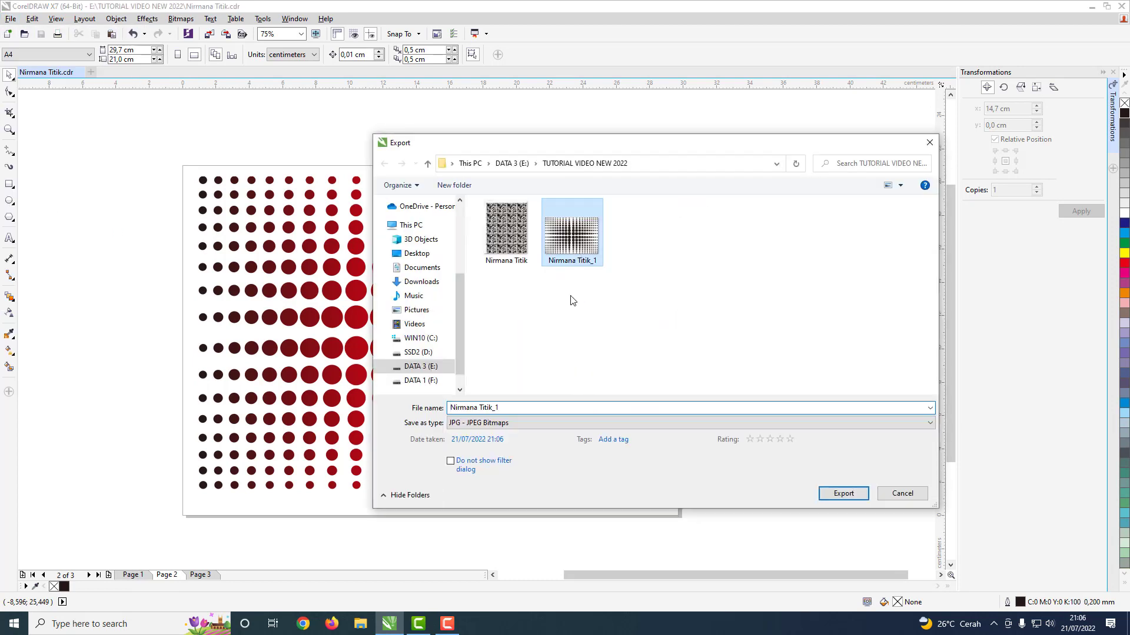
{"action": "left_click", "coordinate": [549, 407]}
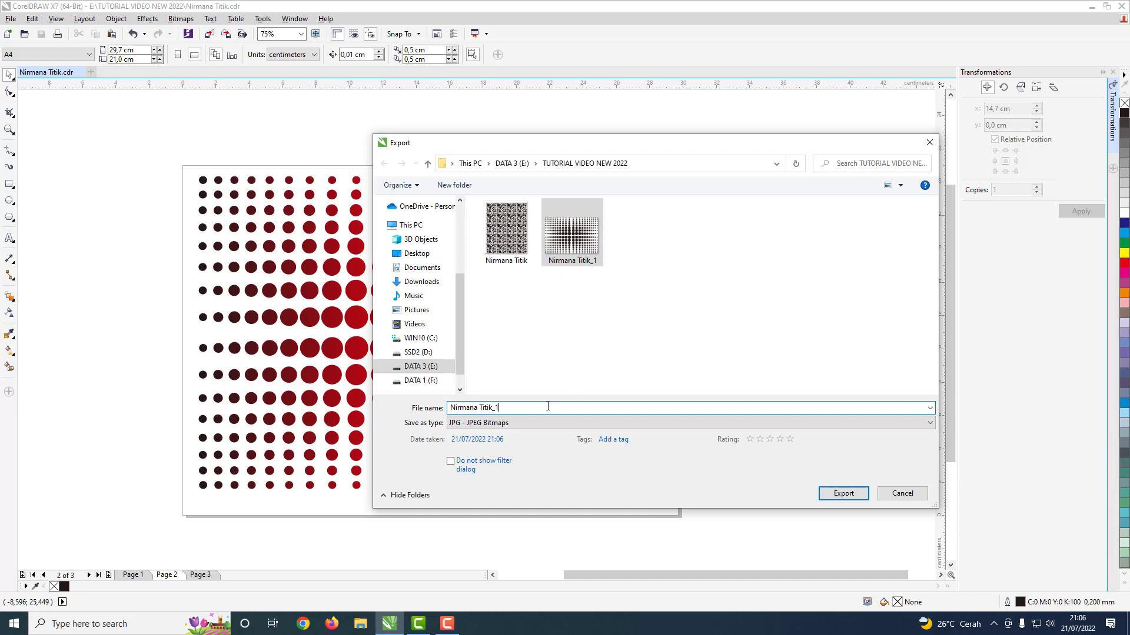
{"action": "key", "text": "BackSpace"}
{"action": "type", "text": "2"}
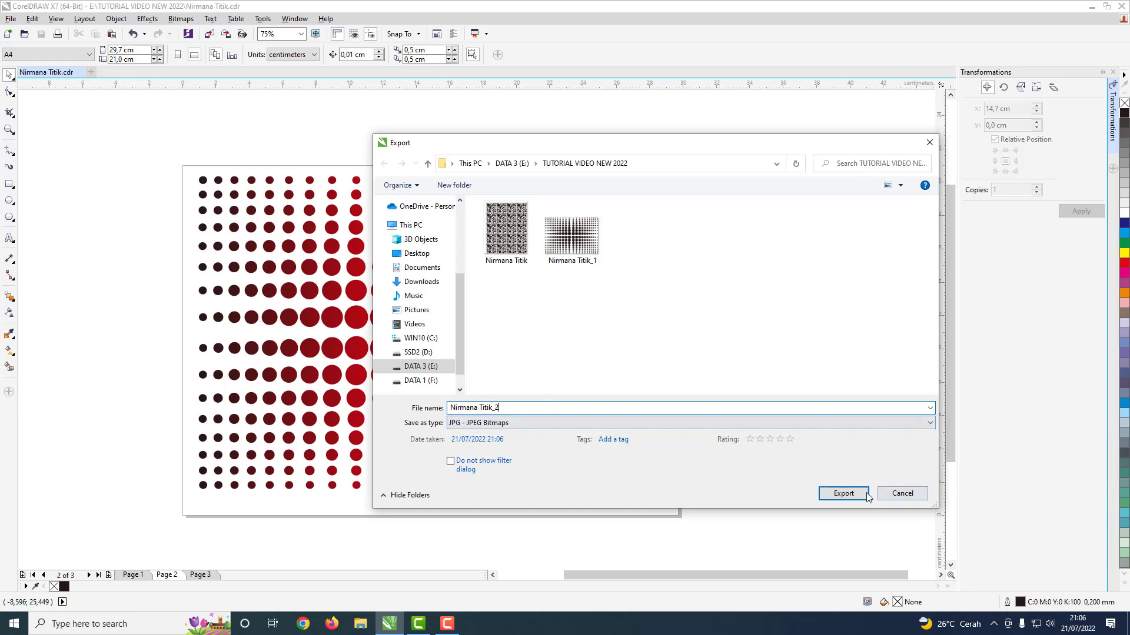
{"action": "left_click", "coordinate": [829, 499]}
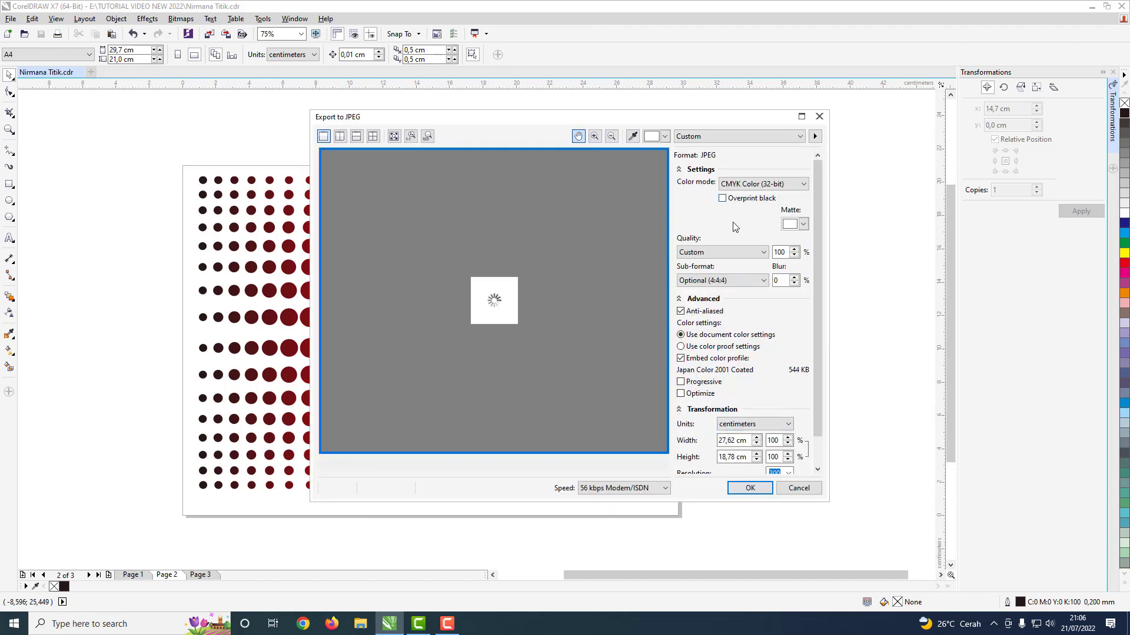
{"action": "left_click", "coordinate": [746, 252]}
{"action": "left_click", "coordinate": [719, 266]}
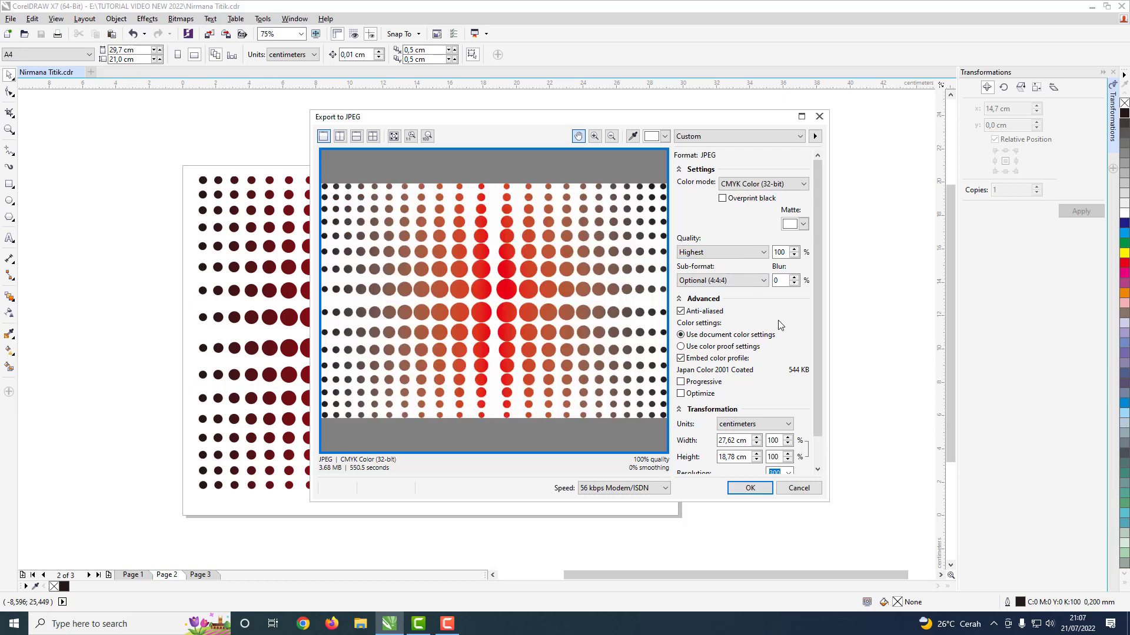
{"action": "left_click", "coordinate": [734, 490]}
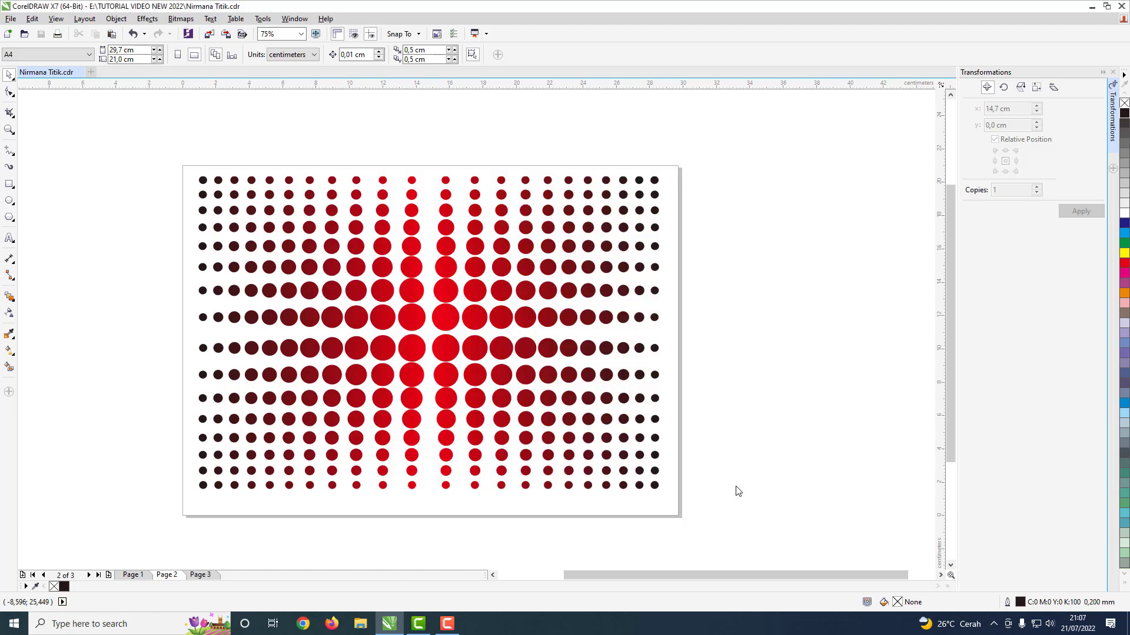
- Export the mirrored composition on Page 3 as a JPEG named Nirmana Titik_3, keeping the offered export settings
{"action": "left_click", "coordinate": [200, 575]}
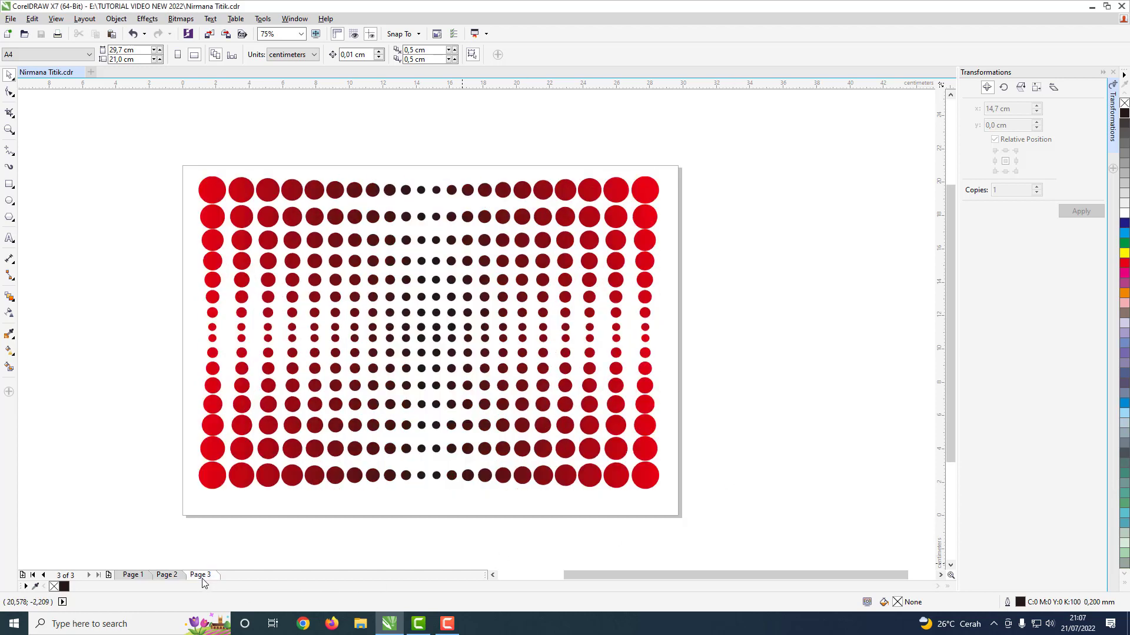
{"action": "left_click", "coordinate": [10, 19]}
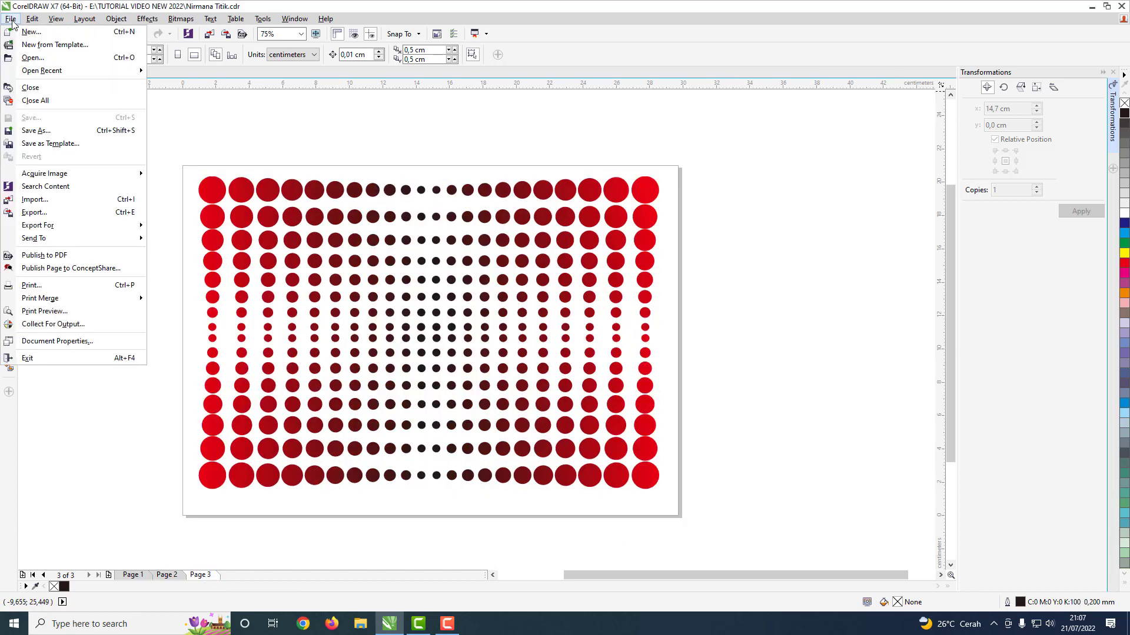
{"action": "left_click", "coordinate": [48, 213]}
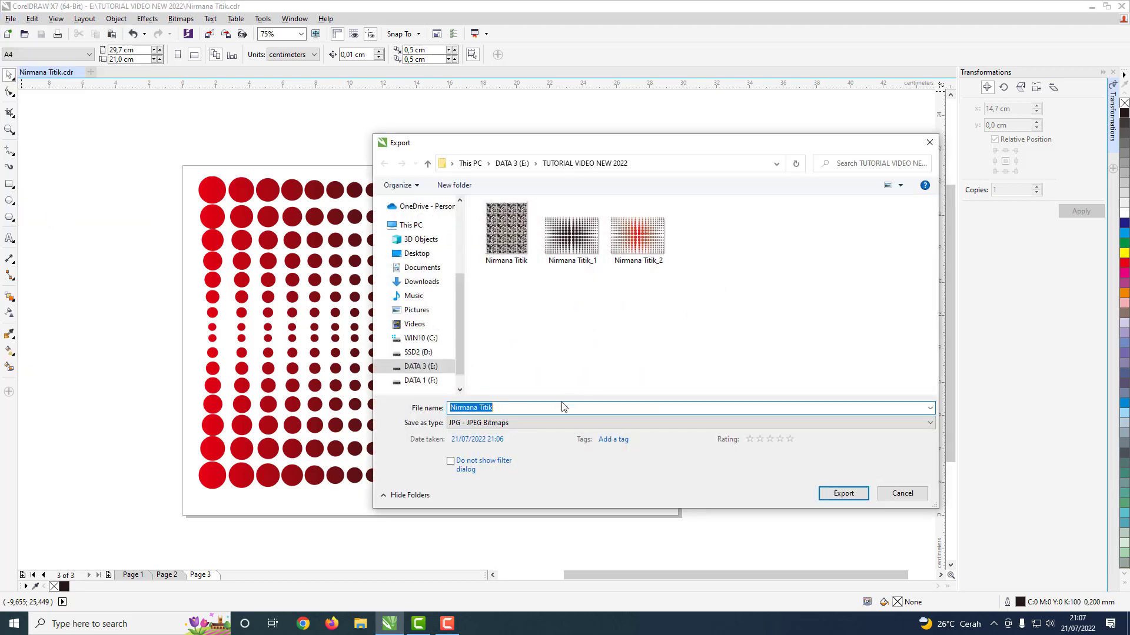
{"action": "left_click", "coordinate": [637, 235]}
{"action": "left_click", "coordinate": [531, 408]}
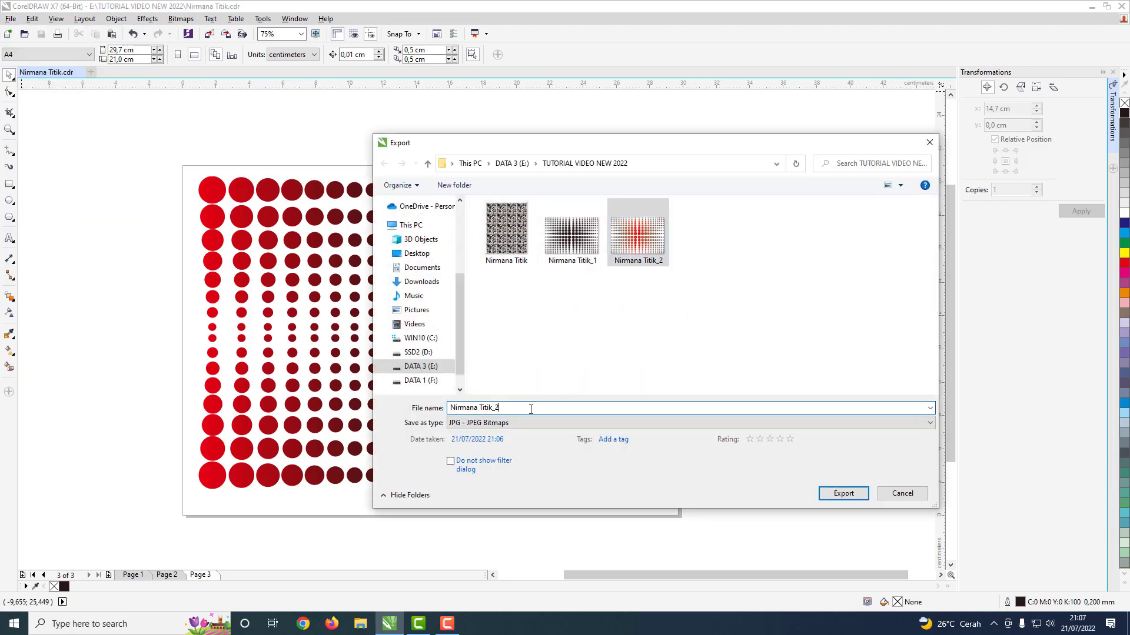
{"action": "key", "text": "BackSpace"}
{"action": "type", "text": "3"}
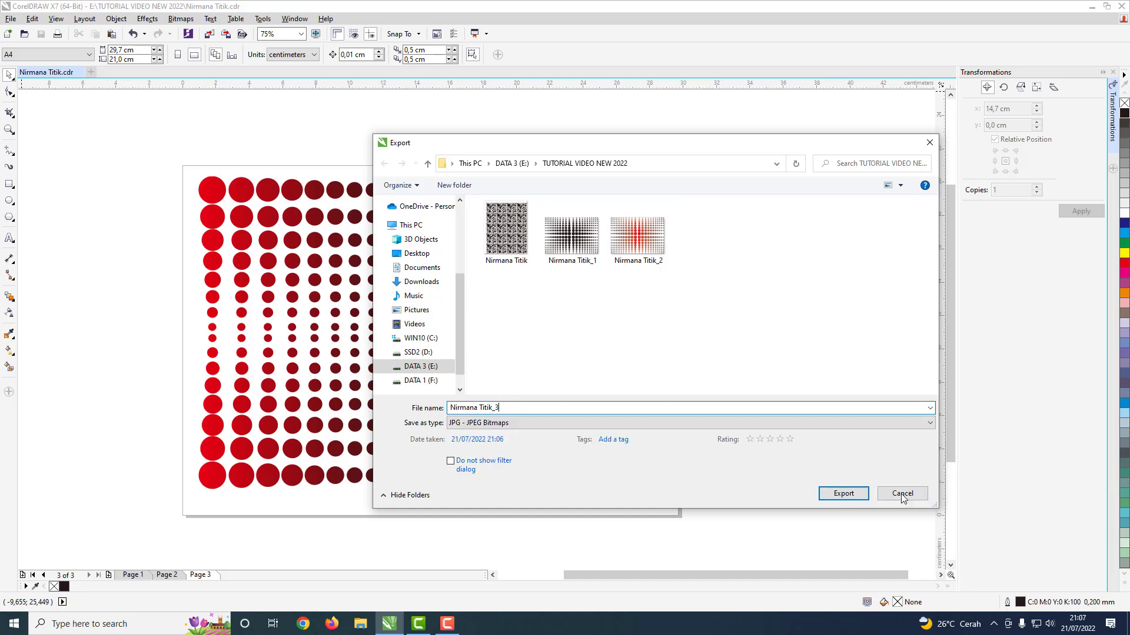
{"action": "left_click", "coordinate": [846, 495]}
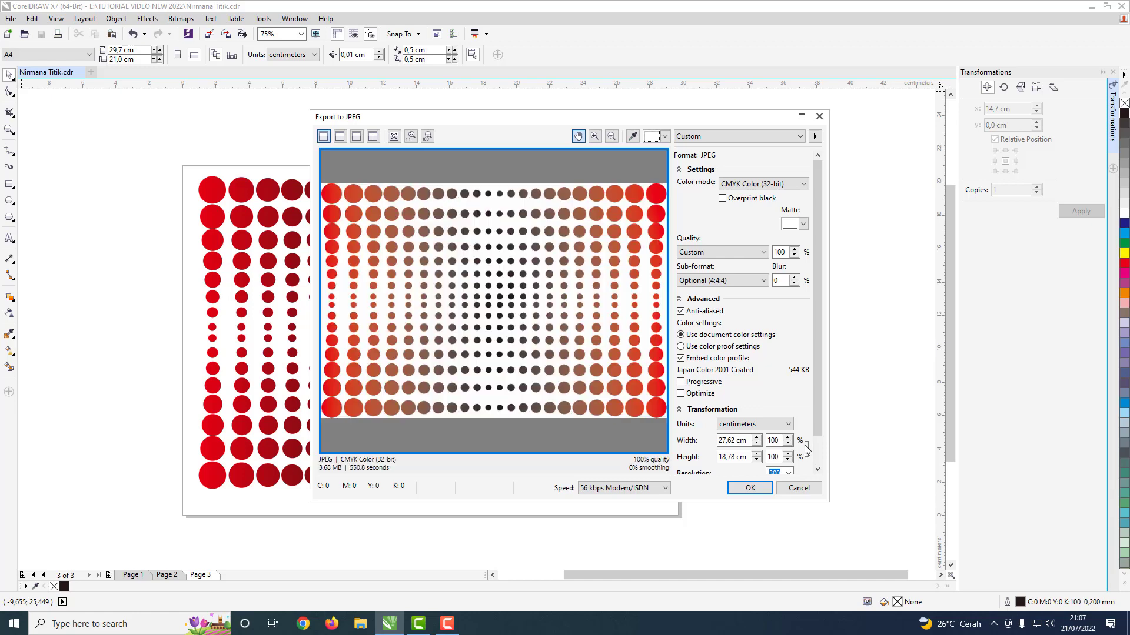
{"action": "left_click", "coordinate": [750, 489]}
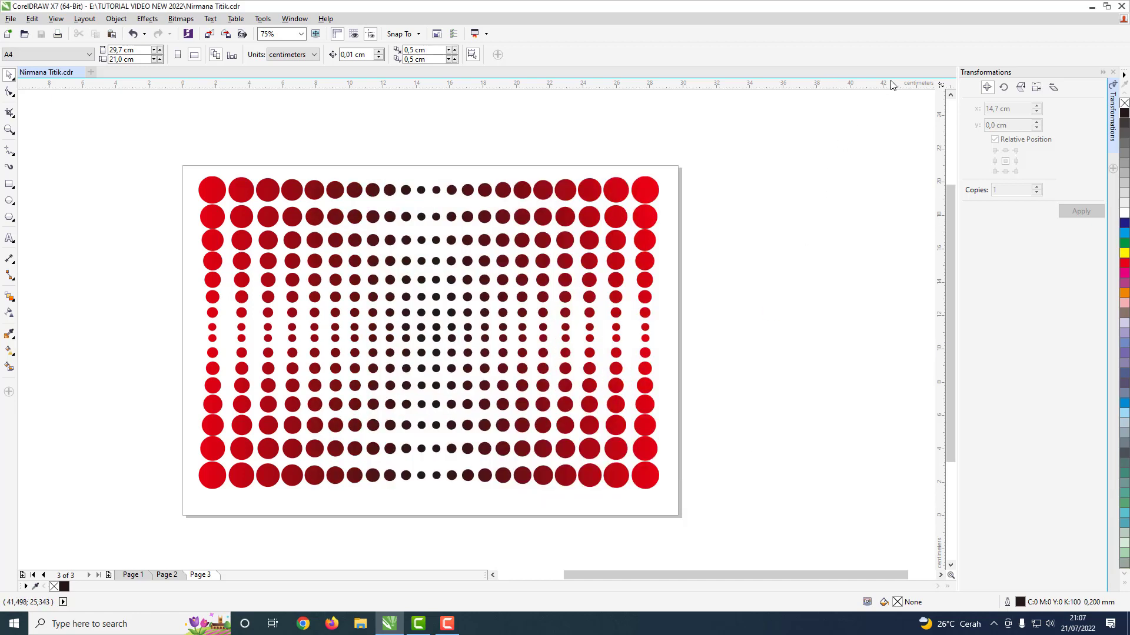